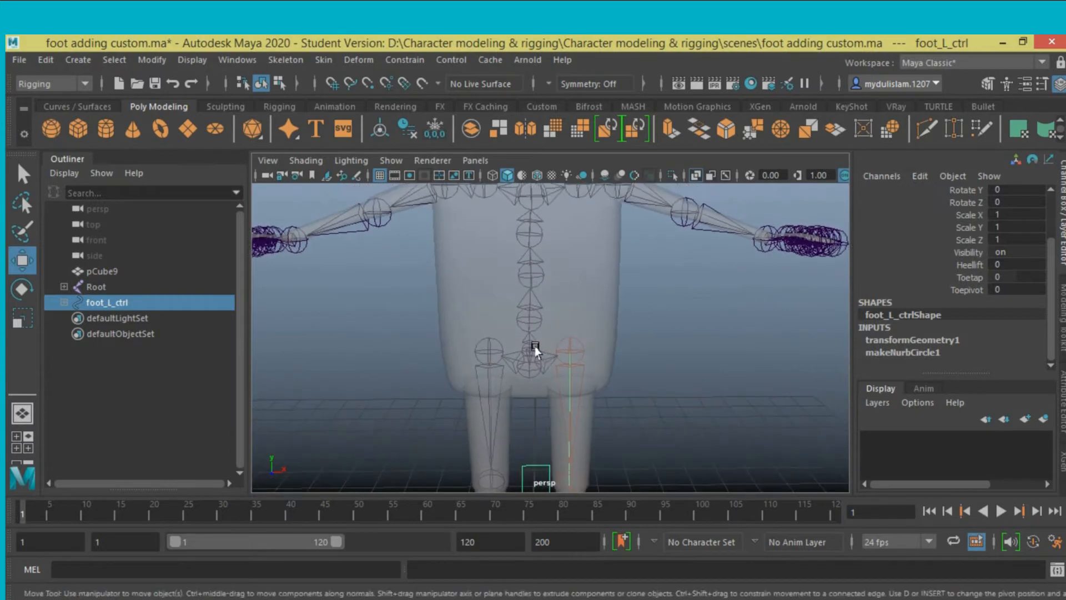
alt+drag(530, 347, 544, 352)
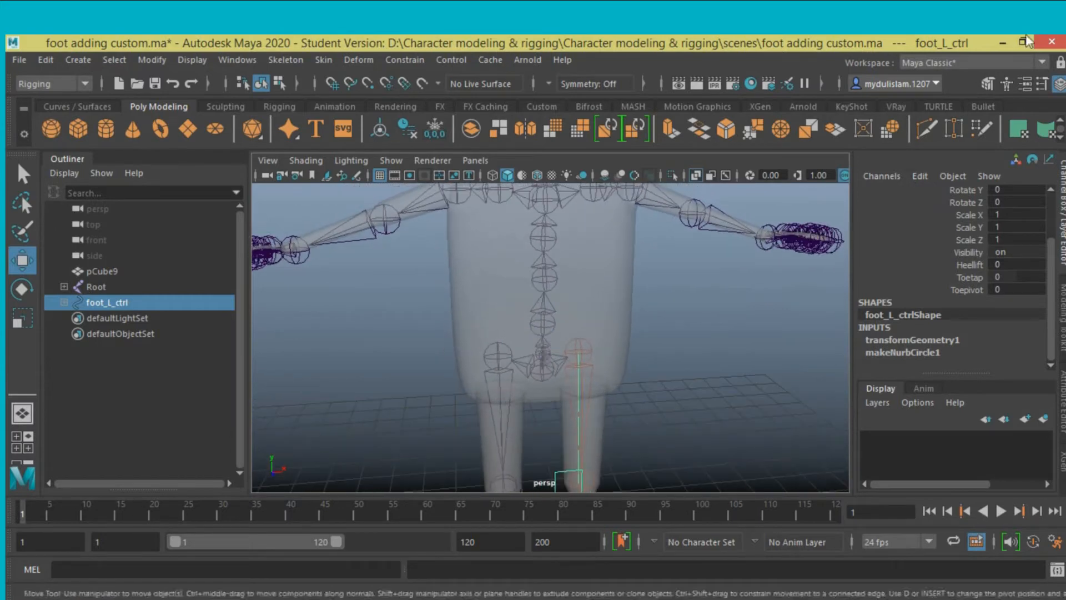
click(78, 59)
mouse_move(158, 102)
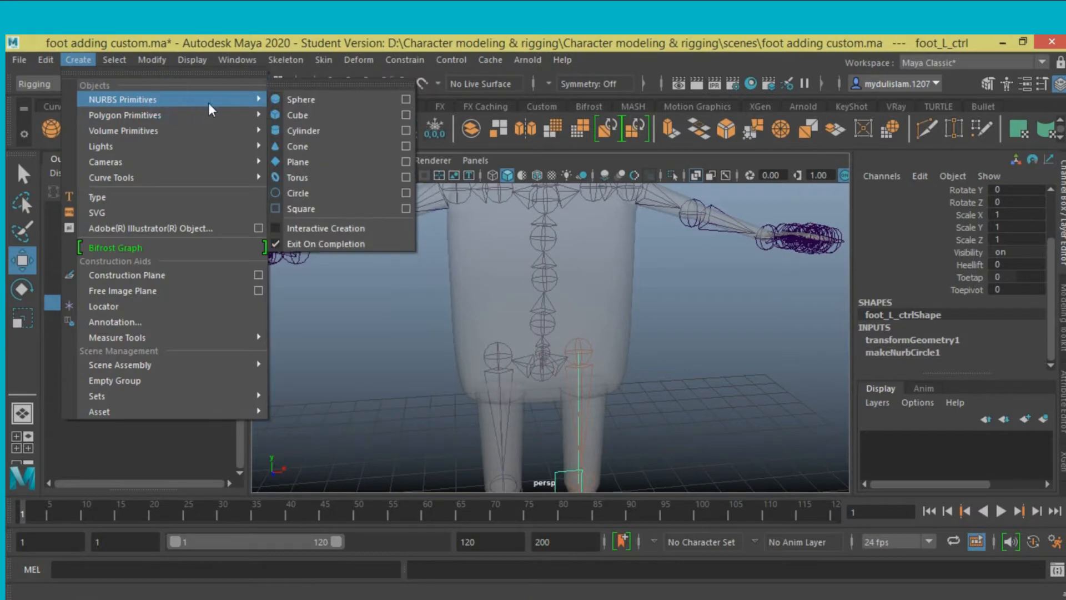
click(295, 113)
scroll(453, 358, down, 5)
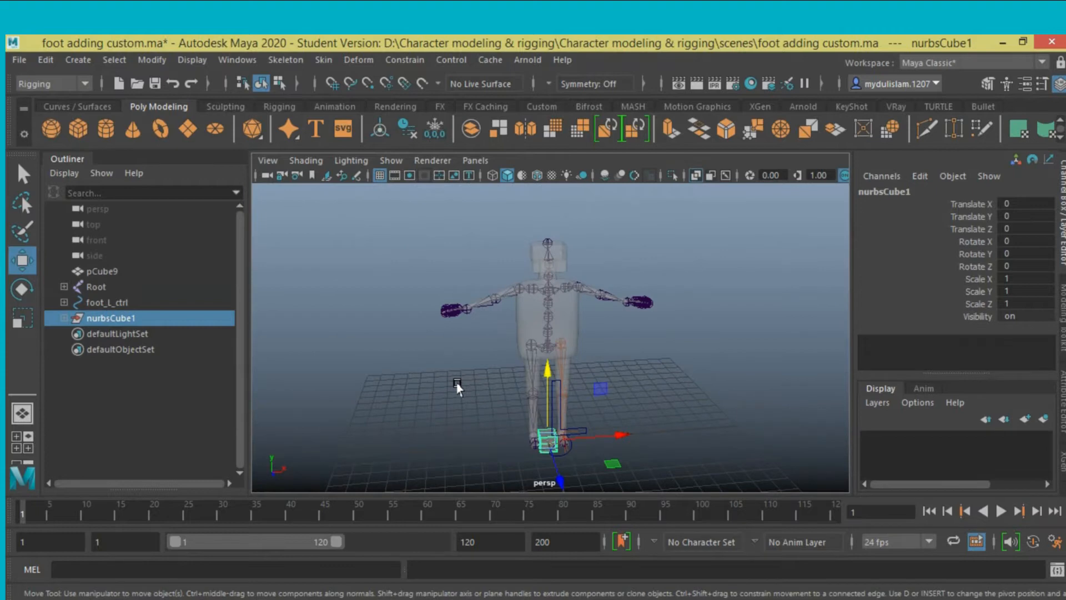
key(ctrl+z)
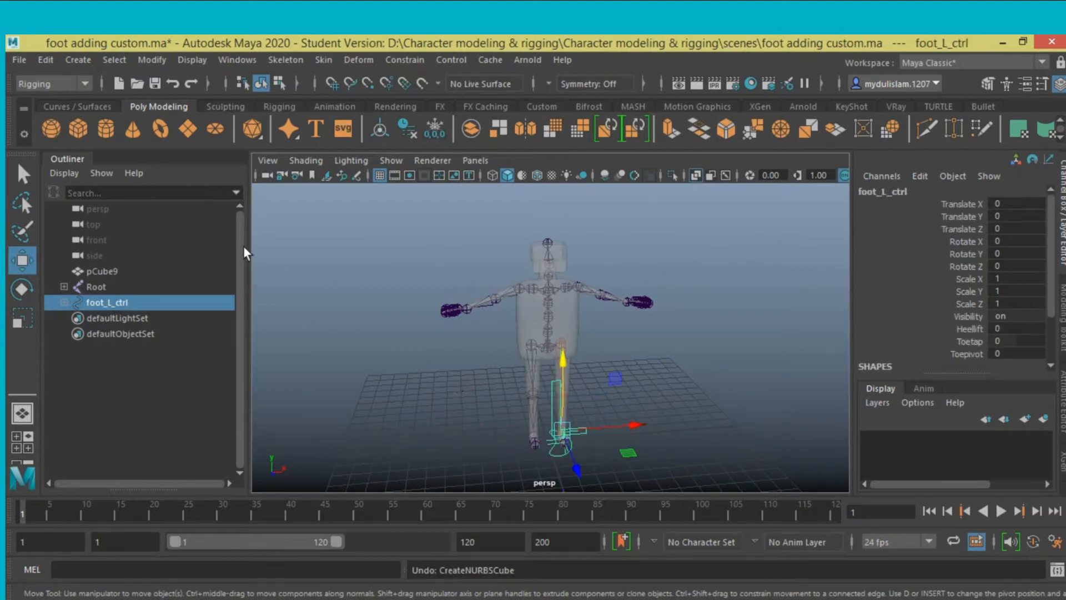
Step: Create a NURBS circle at the origin
click(89, 60)
mouse_move(138, 99)
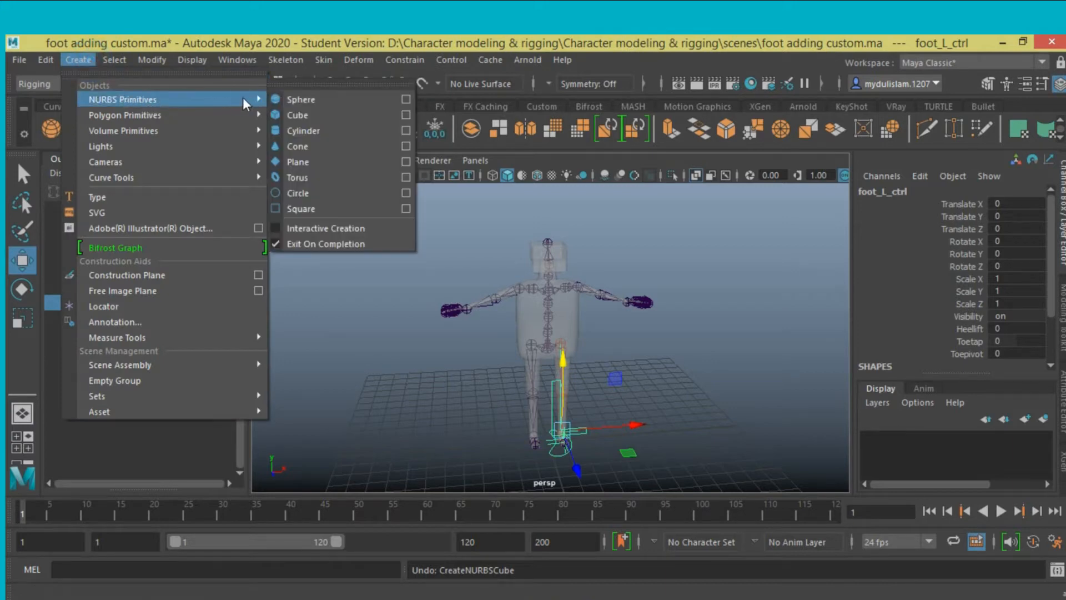
click(309, 193)
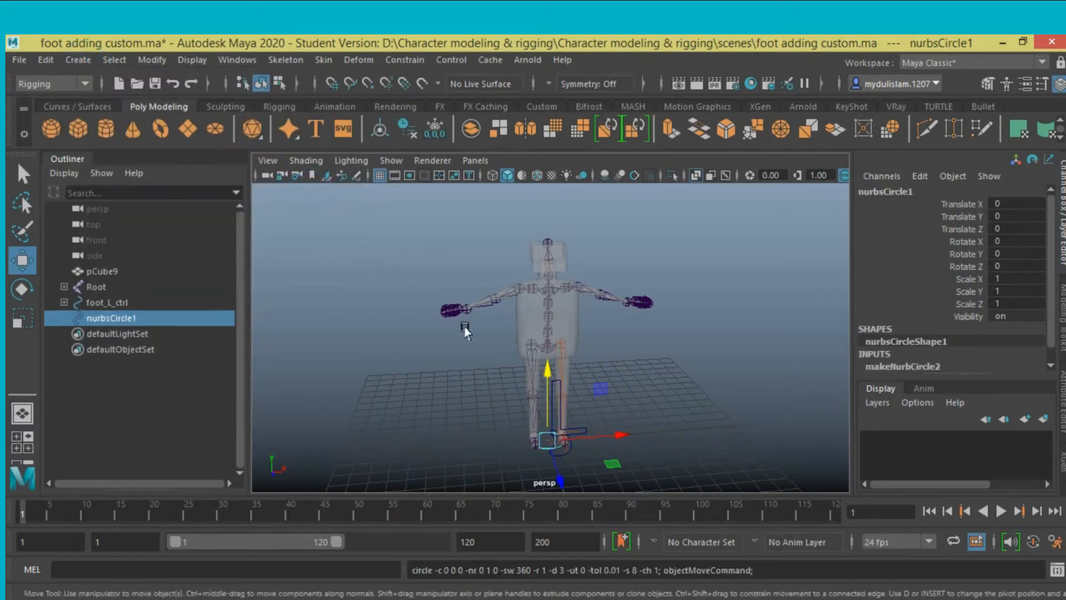
Step: Scale the new NURBS circle uniformly to about 3.073 so that it surrounds both feet
alt+middle_drag(467, 383, 392, 362)
scroll(472, 325, up, 5)
alt+drag(393, 362, 367, 383)
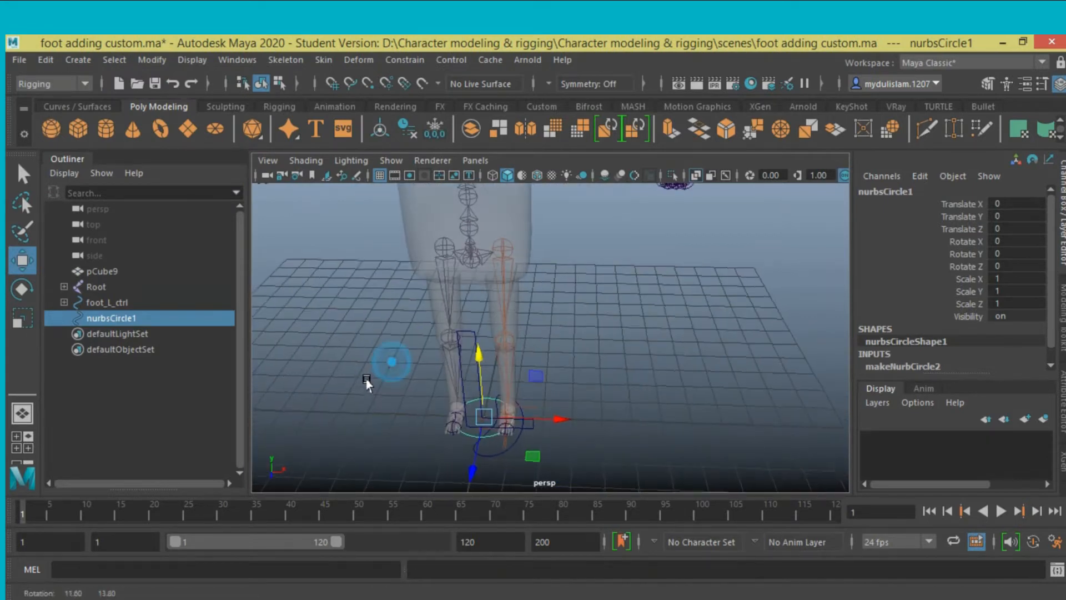
scroll(367, 383, up, 3)
alt+middle_drag(366, 383, 413, 305)
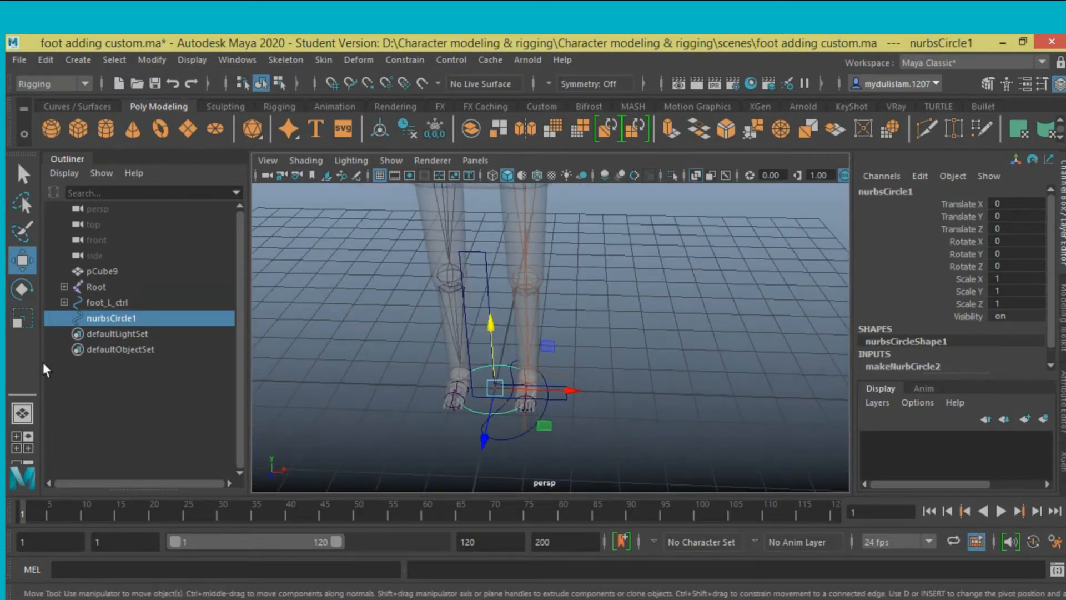
click(22, 322)
drag(494, 388, 613, 415)
scroll(613, 416, down, 3)
alt+middle_drag(613, 416, 608, 427)
alt+drag(609, 427, 564, 428)
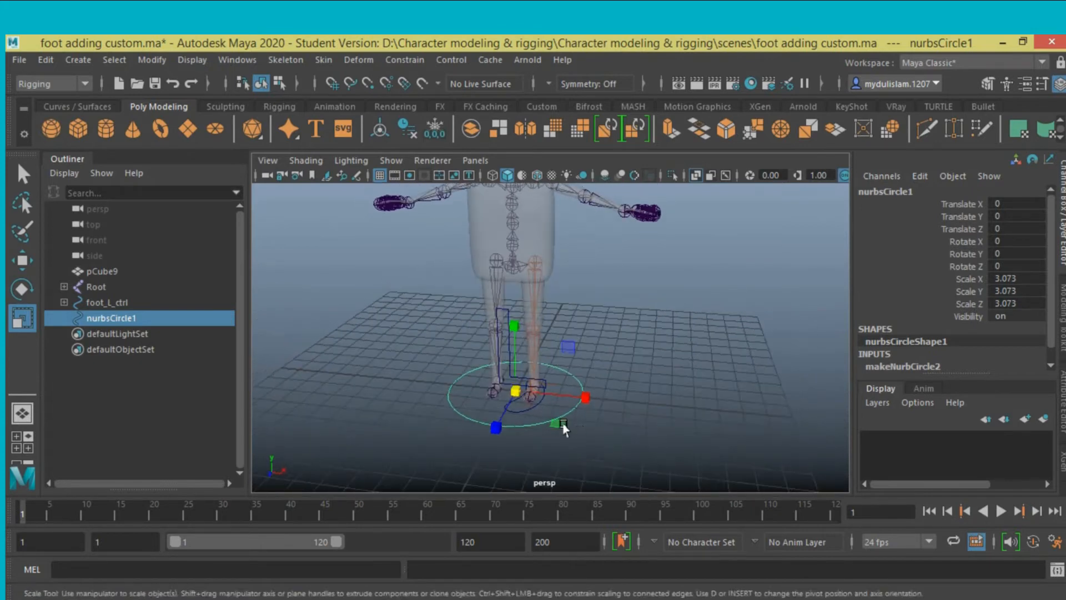
Step: Stretch the circle's control vertices, except the front and back middle ones, along X and Z into a rounded rectangle
right_drag(540, 420, 450, 235)
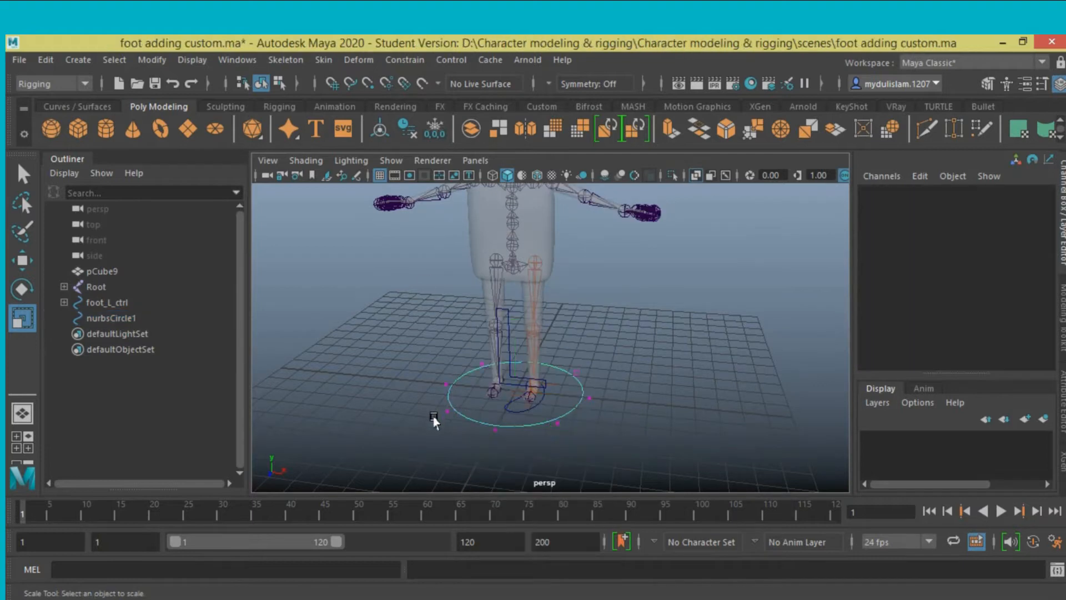
alt+drag(435, 420, 457, 422)
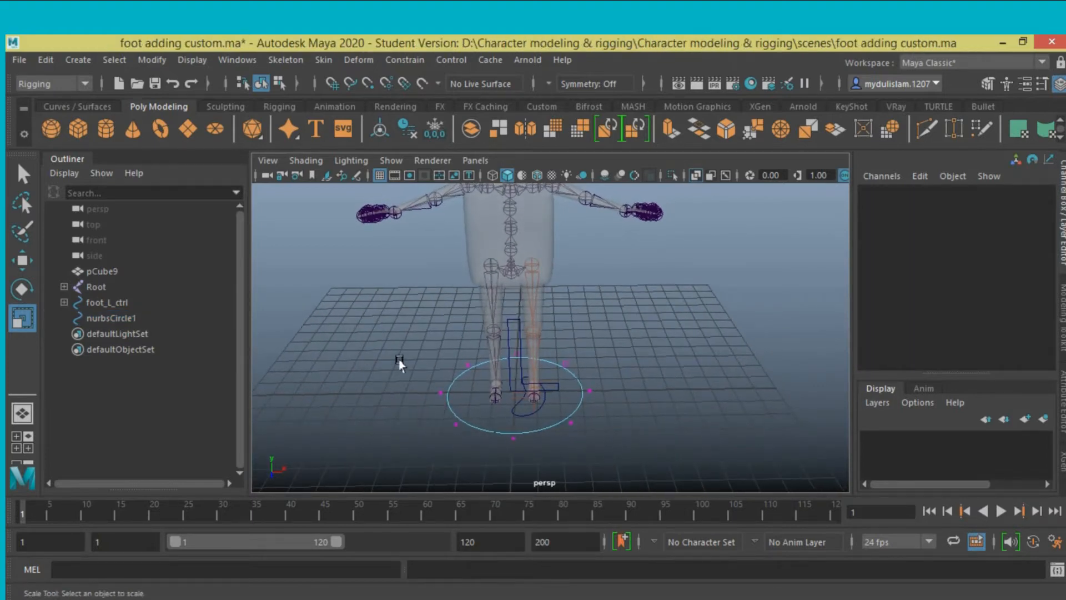
drag(416, 331, 468, 453)
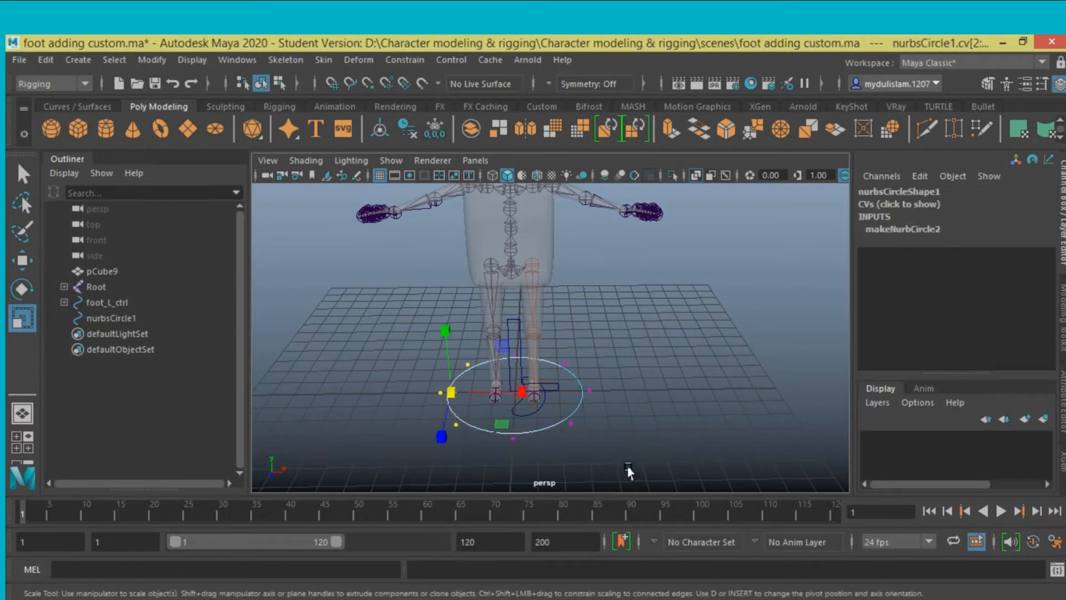
drag(630, 466, 555, 340)
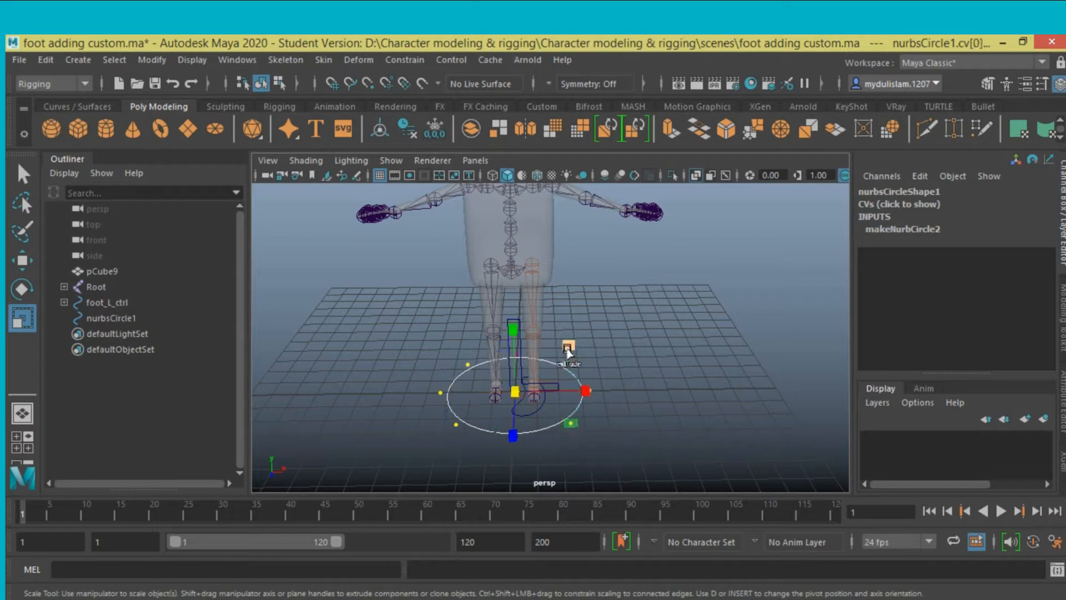
drag(586, 391, 601, 389)
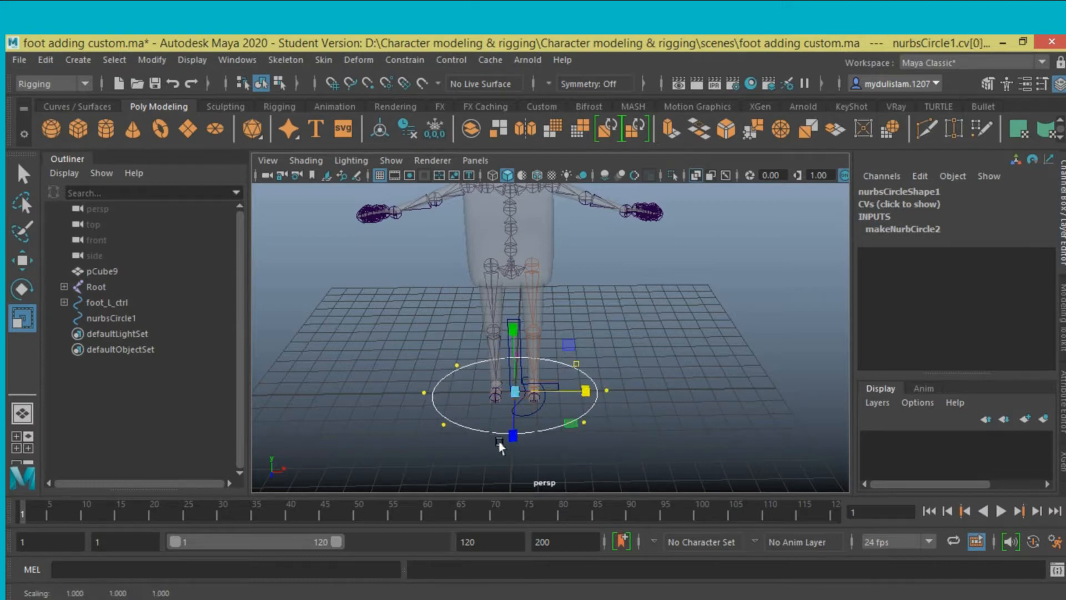
drag(514, 435, 512, 463)
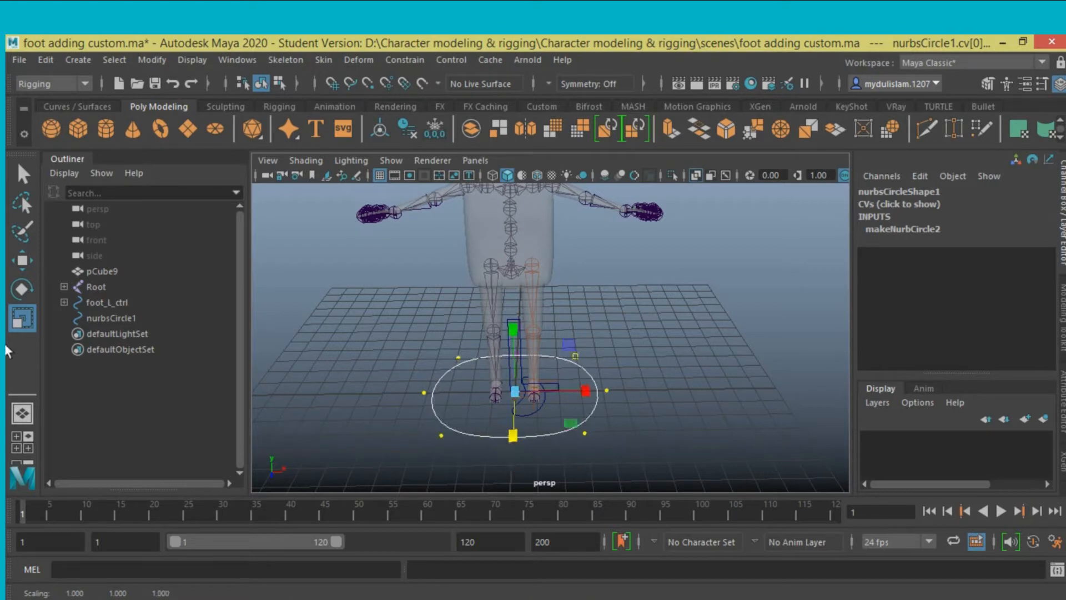
Step: Return the reshaped circle from control vertex editing to object mode and select the whole curve
click(22, 174)
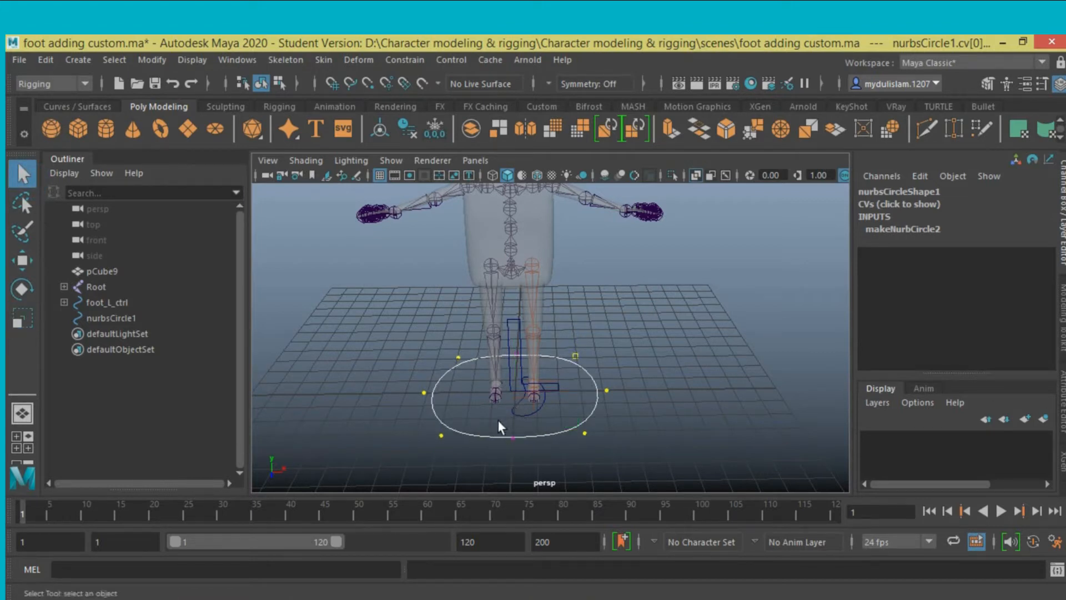
right_drag(506, 432, 561, 214)
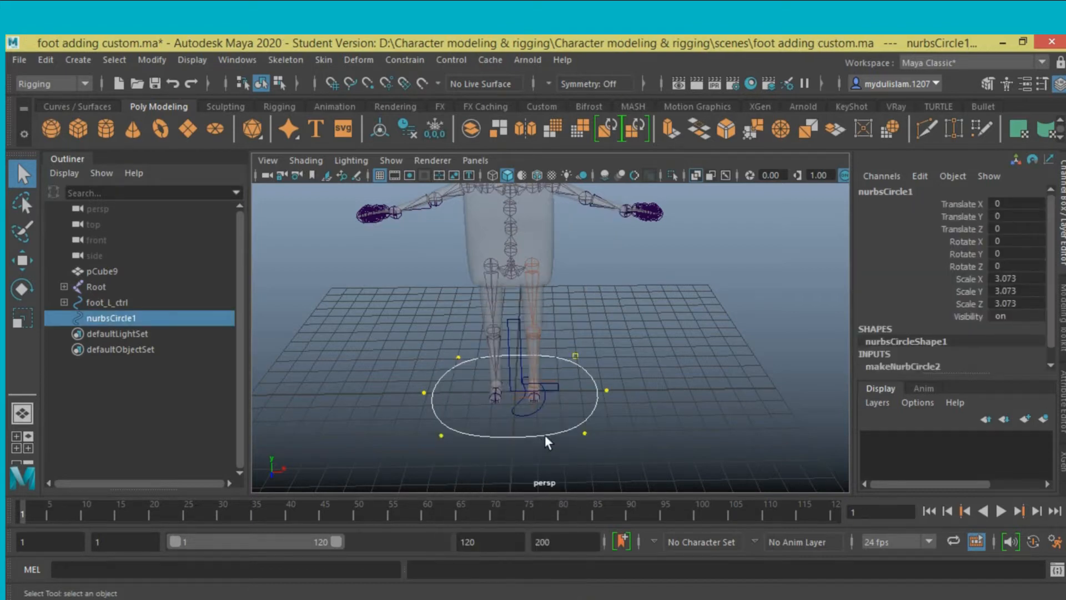
right_drag(545, 435, 605, 214)
click(612, 433)
click(576, 423)
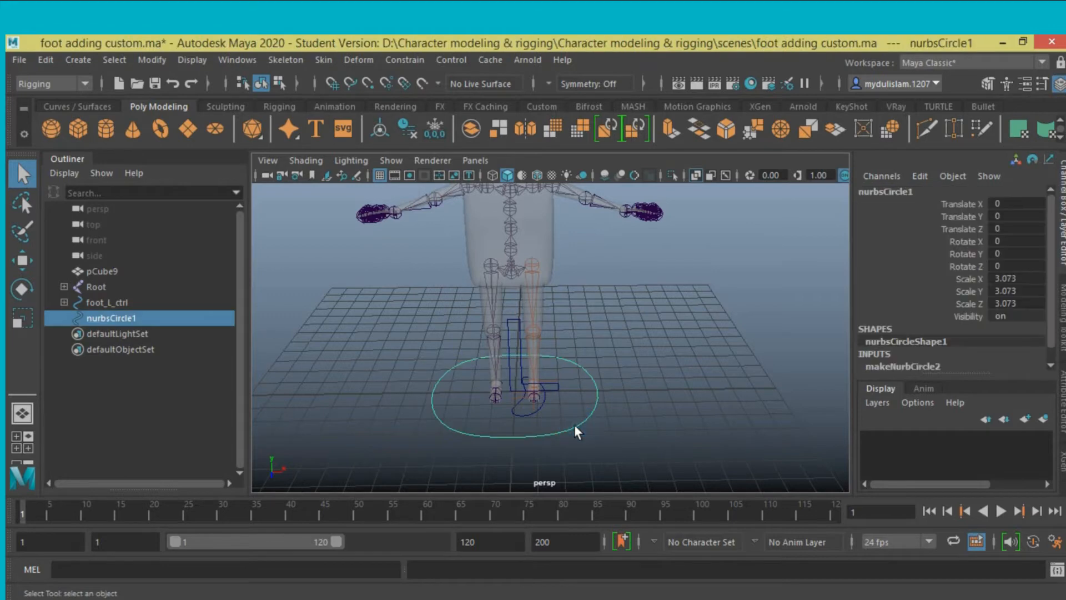
Step: Assign the body mesh pCube9 to a new display layer and hide that layer
click(21, 261)
scroll(552, 375, up, 6)
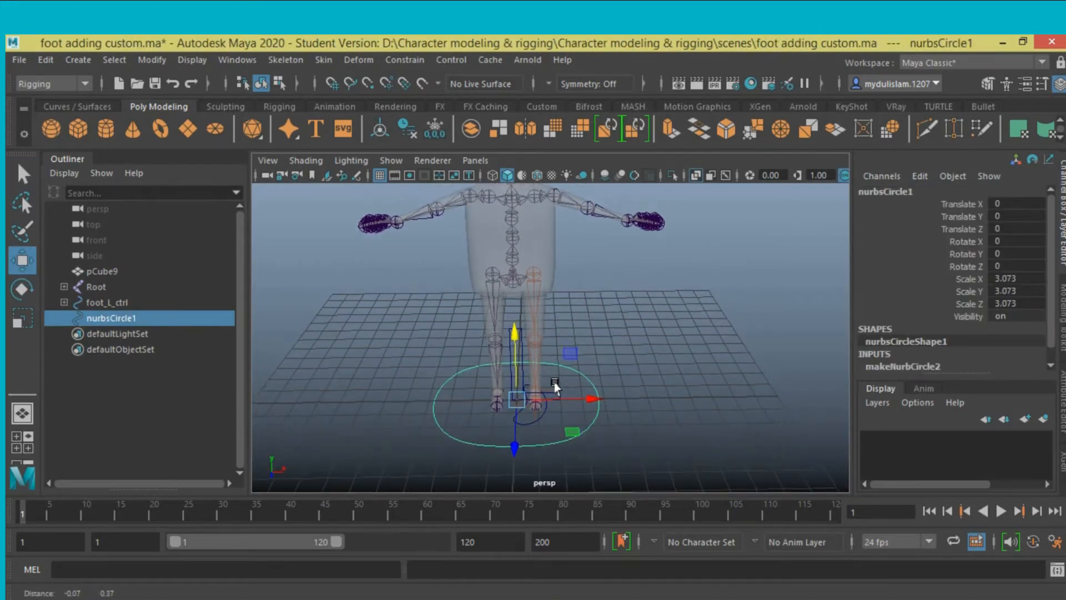
alt+middle_drag(570, 374, 574, 368)
alt+drag(574, 368, 580, 363)
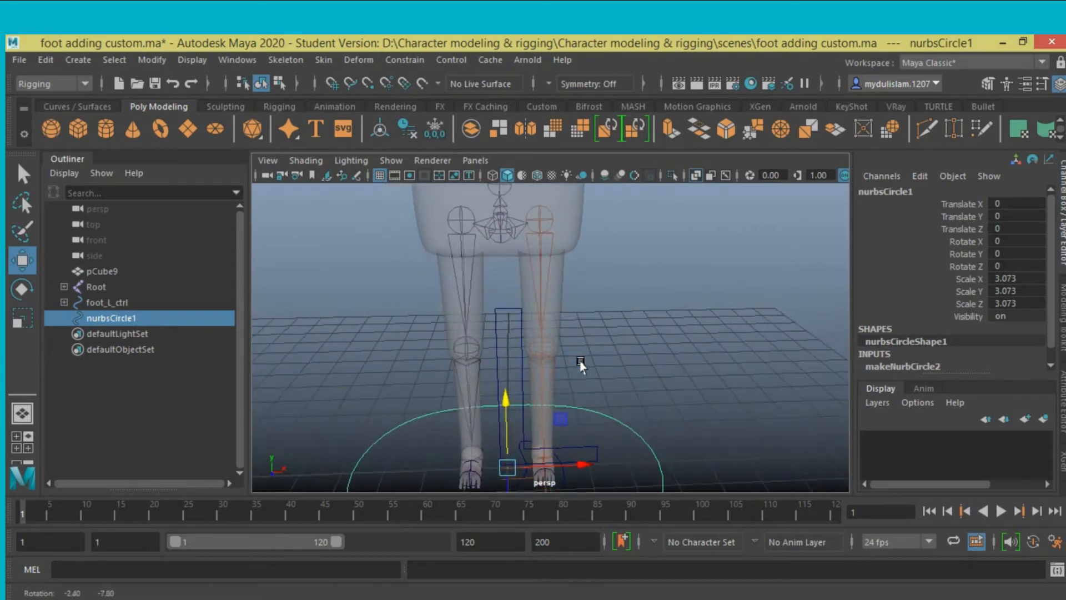
click(570, 230)
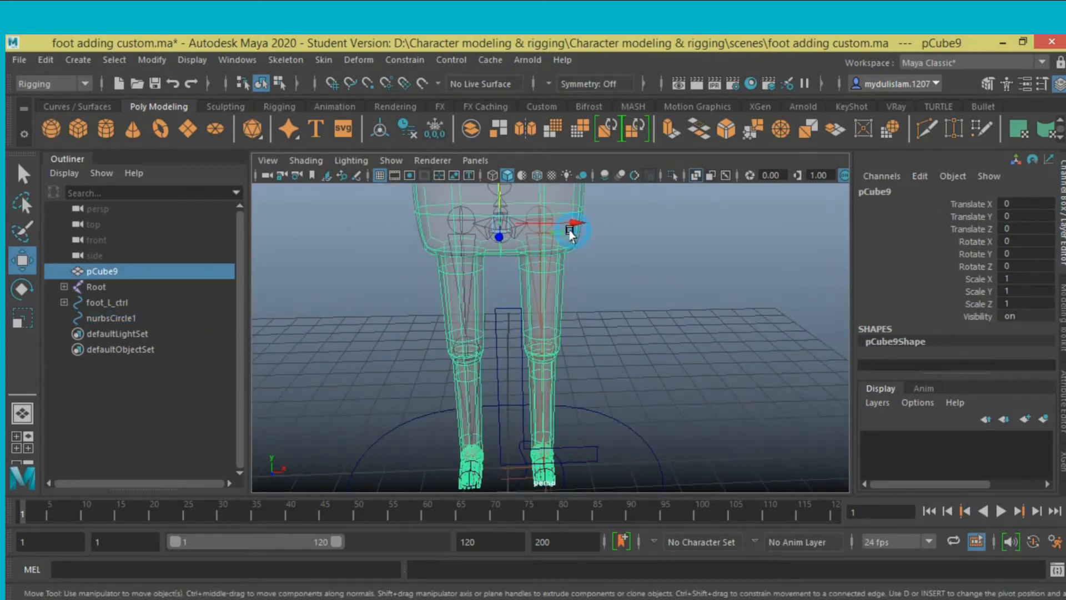
click(1044, 421)
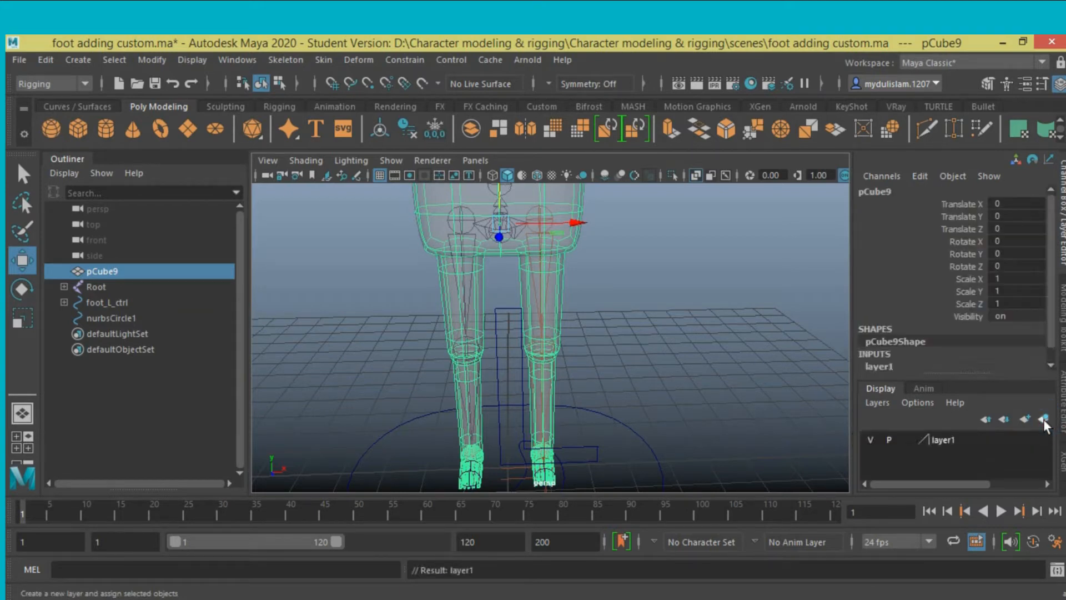
click(874, 438)
Step: Snap the reshaped circle up from the ground onto the Root joint at the base of the spine
scroll(675, 402, down, 3)
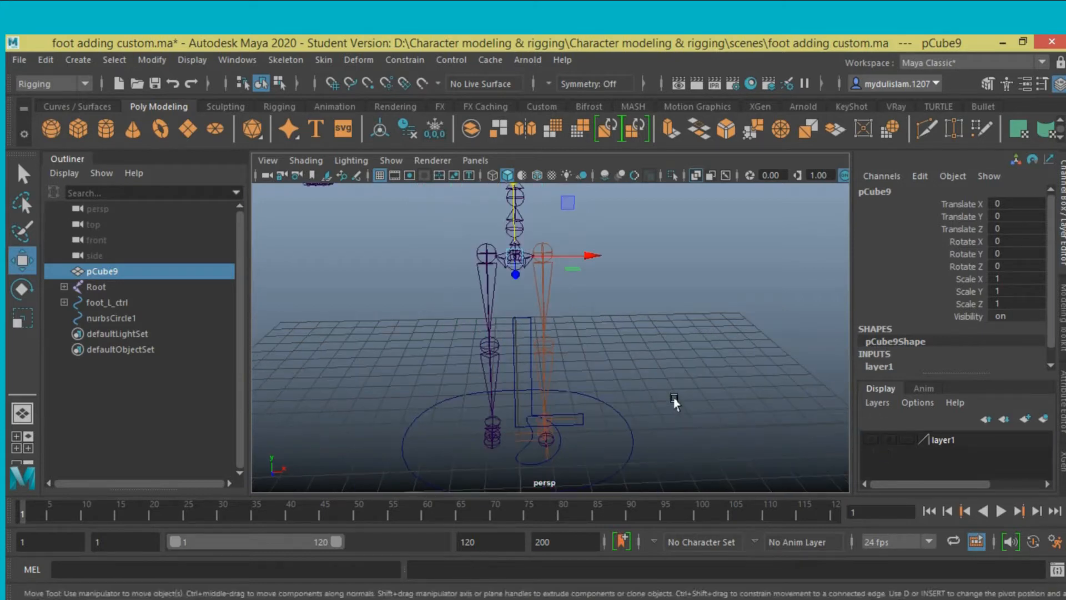
alt+drag(671, 413, 639, 439)
click(623, 398)
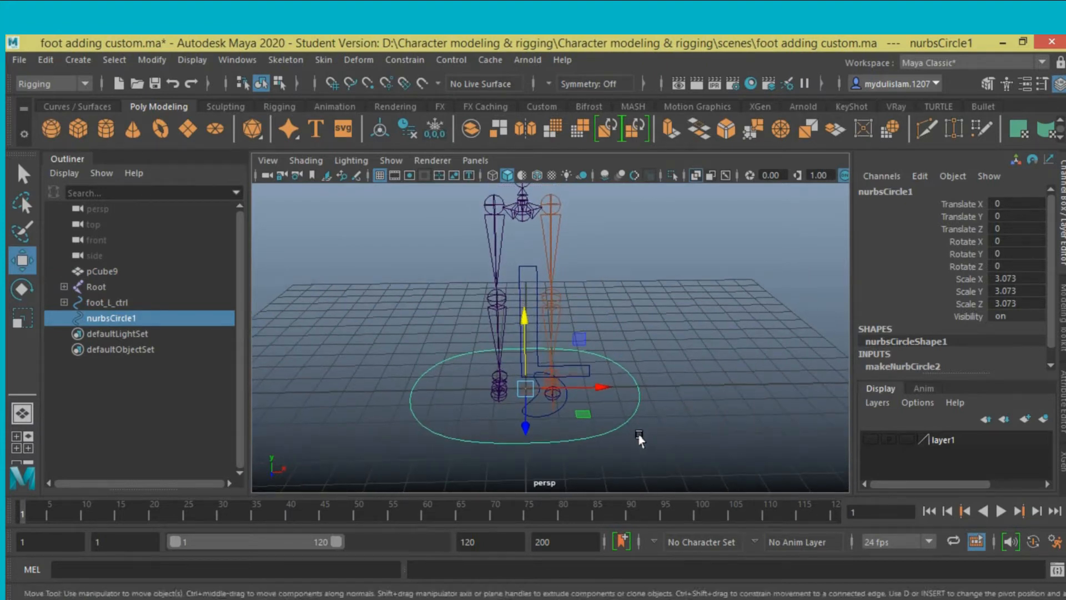
key(v)
drag(520, 390, 514, 206)
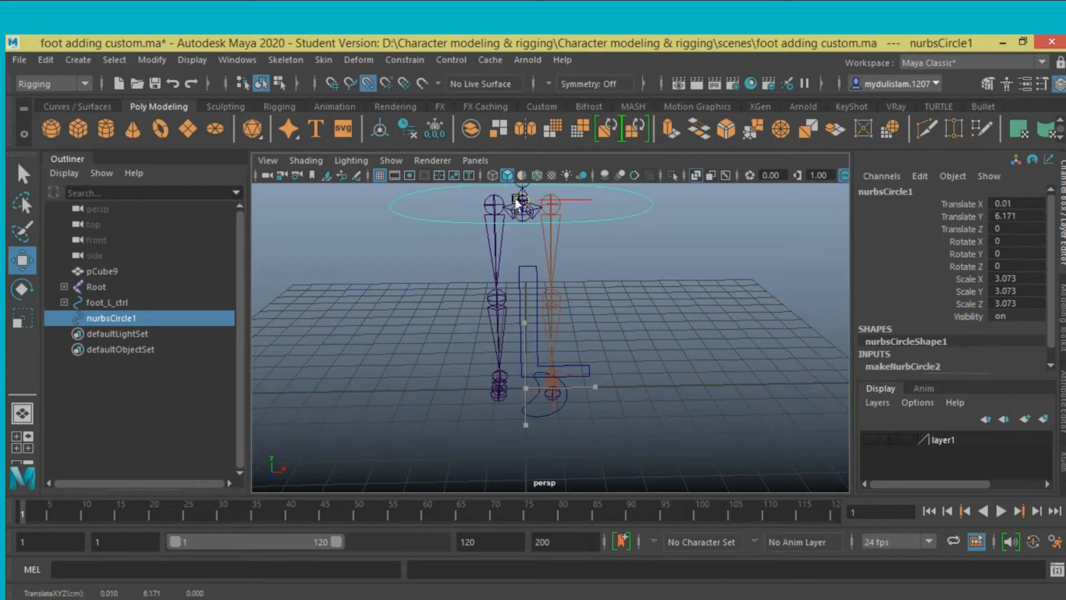
Step: Check the circle's placement against the Root joint at the hips, and reselect the circle
alt+middle_drag(628, 309, 644, 370)
scroll(608, 412, up, 3)
alt+drag(644, 371, 616, 372)
click(498, 263)
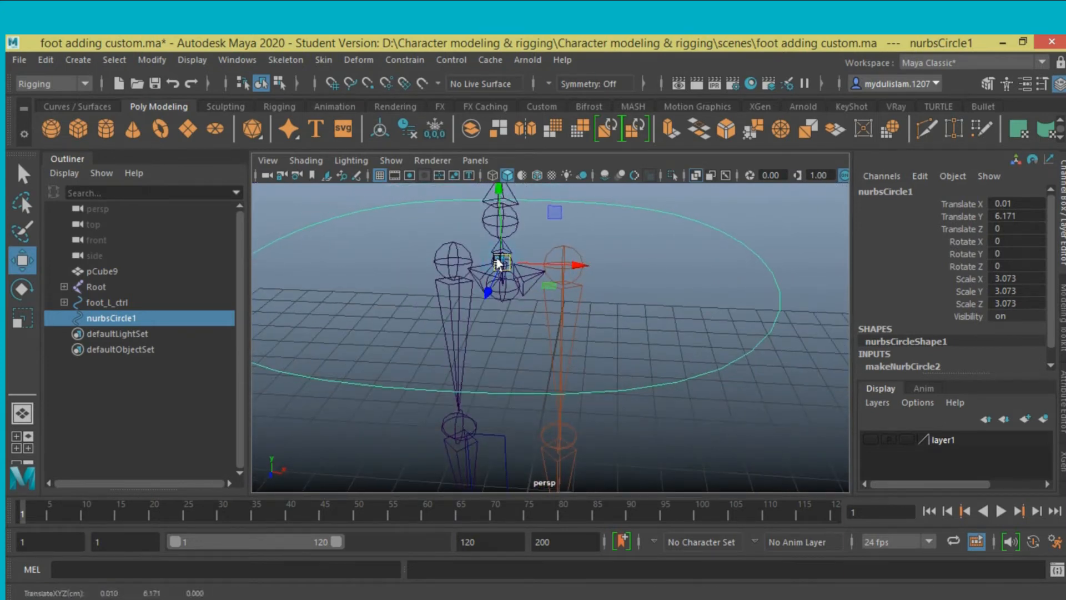
click(514, 260)
click(23, 176)
click(495, 262)
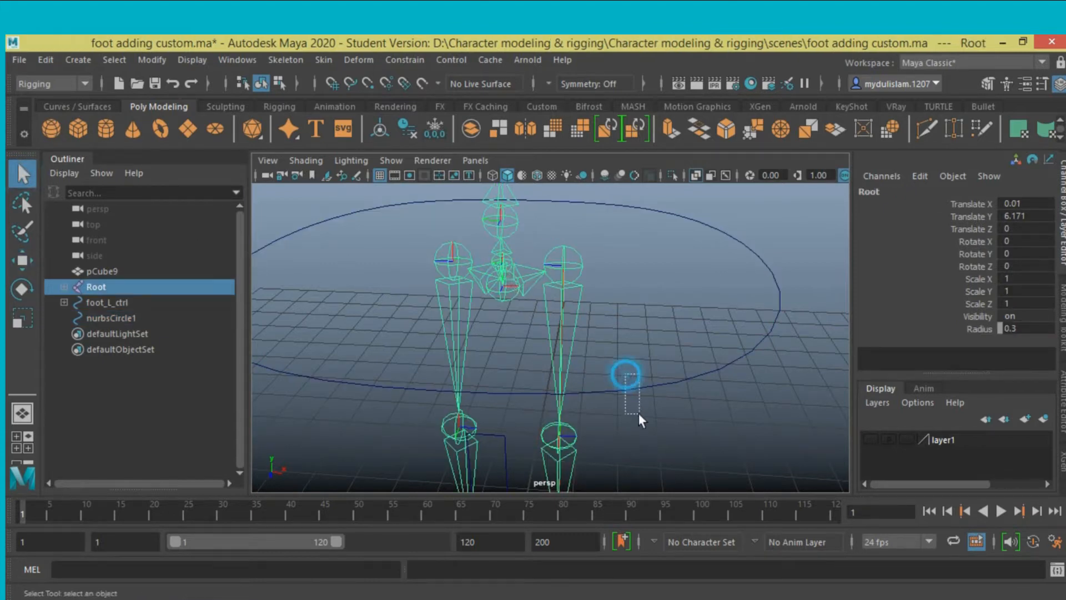
drag(638, 412, 629, 362)
scroll(638, 376, down, 3)
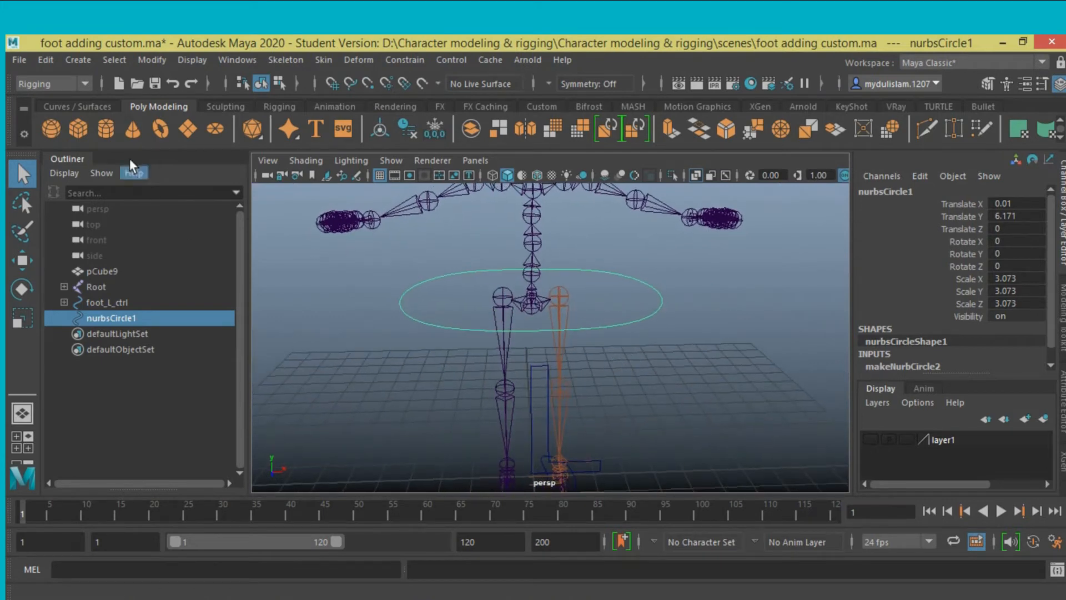
click(89, 106)
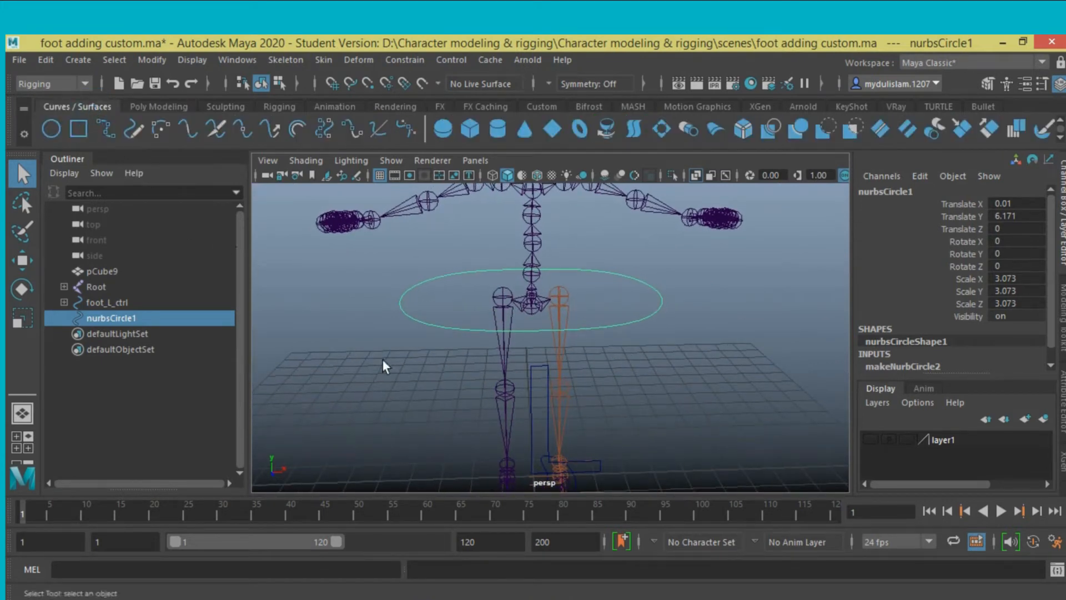
alt+drag(400, 364, 393, 368)
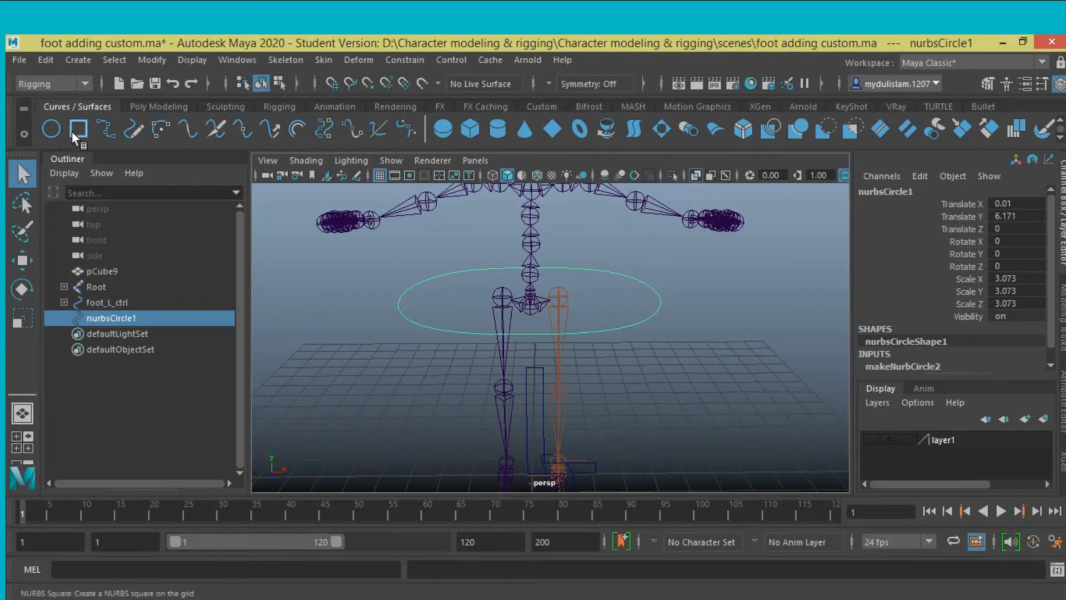
mouse_move(443, 331)
alt+mouse_down()
mouse_move(424, 341)
mouse_move(444, 318)
alt+mouse_up()
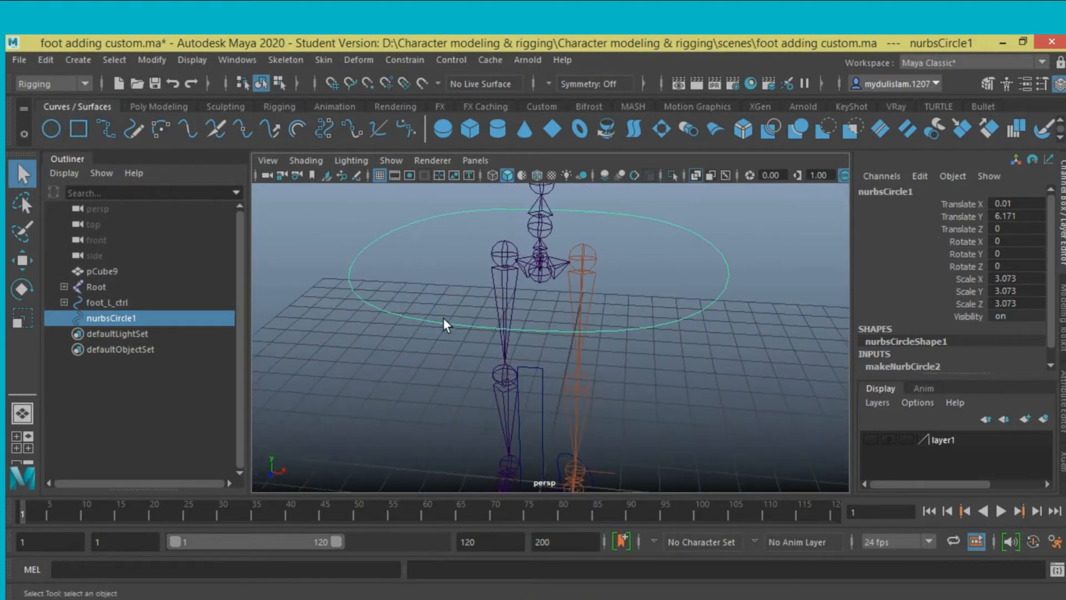
Step: Duplicate the hip circle and move the copy straight down to a Translate Y of about 5.586
key(ctrl+d)
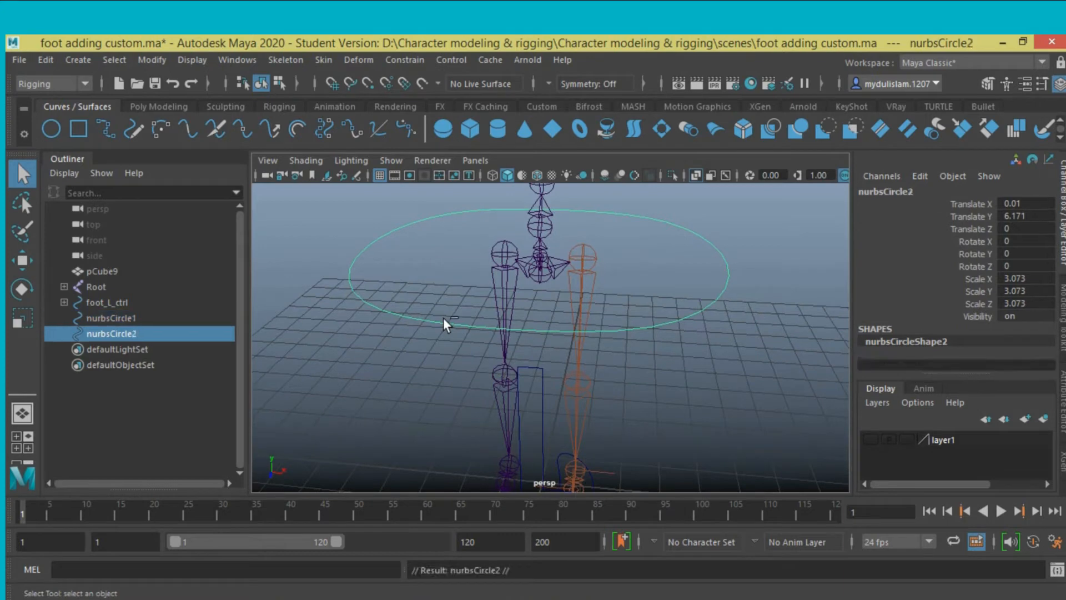
click(25, 258)
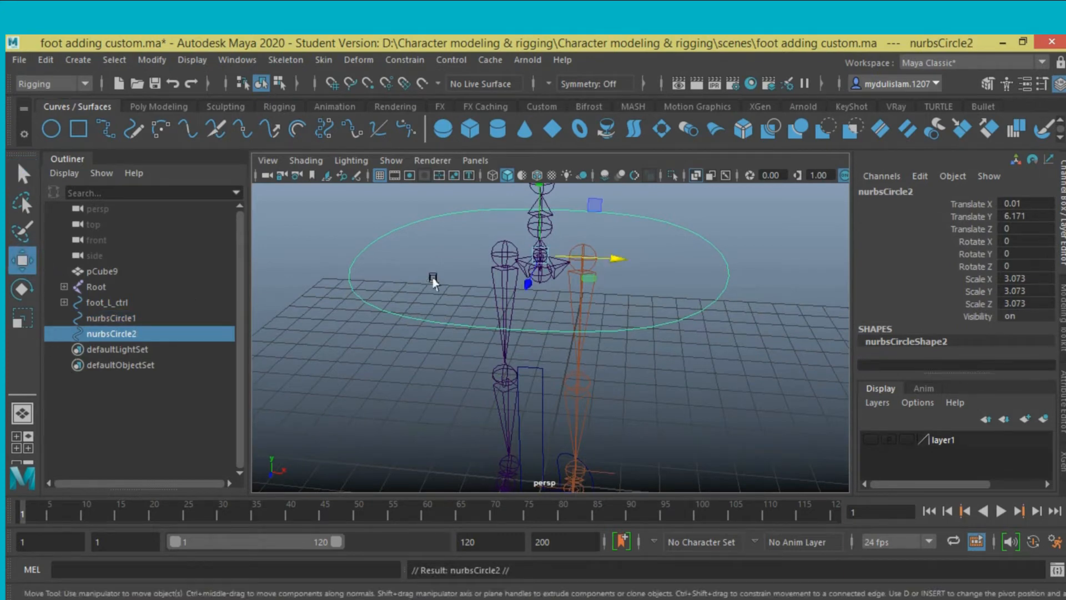
drag(537, 217, 542, 251)
alt+drag(618, 311, 536, 305)
Step: Scale the duplicated circle down uniformly to about 2.129
click(22, 316)
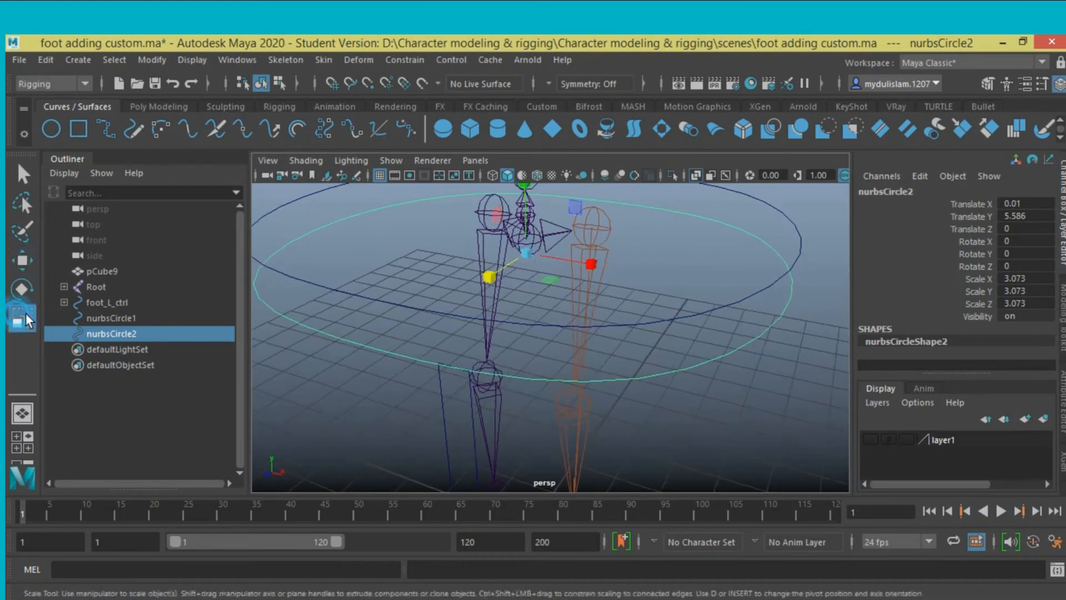
drag(525, 255, 409, 291)
alt+drag(371, 327, 371, 356)
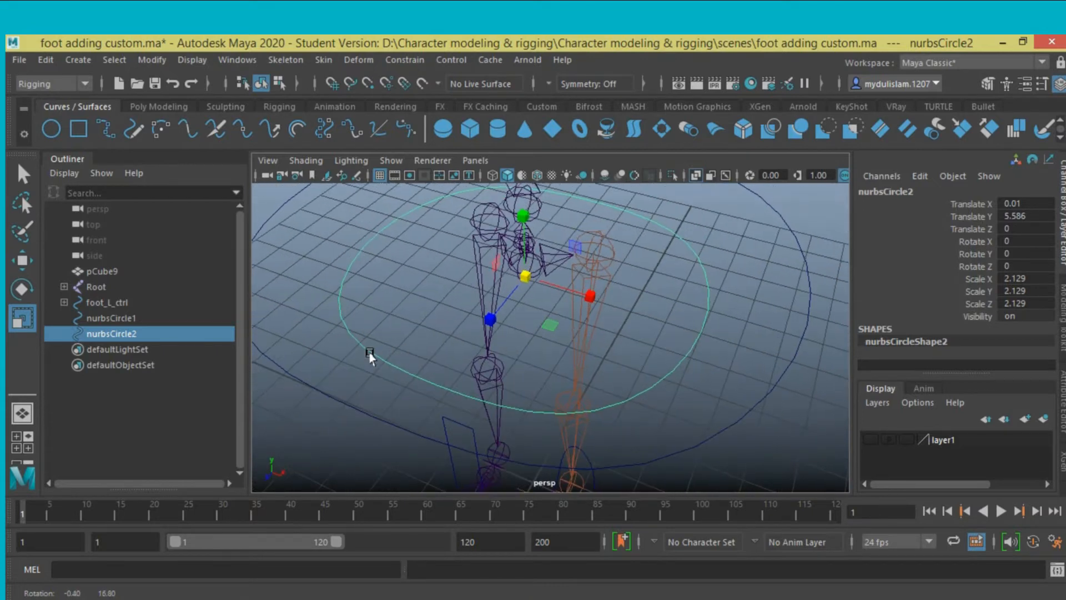
Step: Scale the duplicated circle's front and back middle control vertices inward to about 0.537 along Z, and return to object selection
right_drag(423, 383, 329, 238)
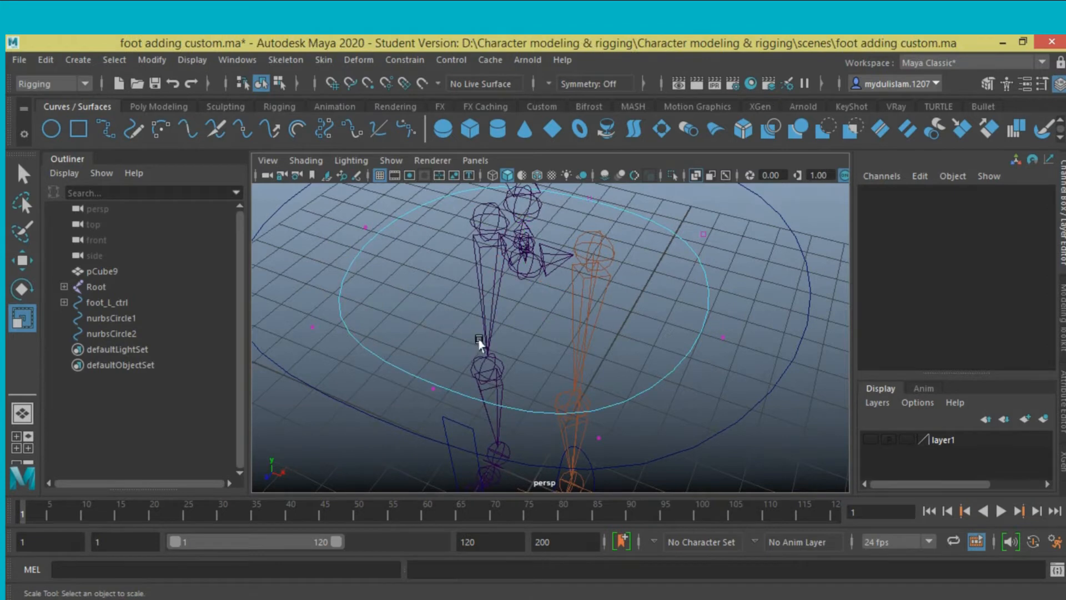
alt+drag(484, 340, 419, 349)
drag(330, 325, 469, 353)
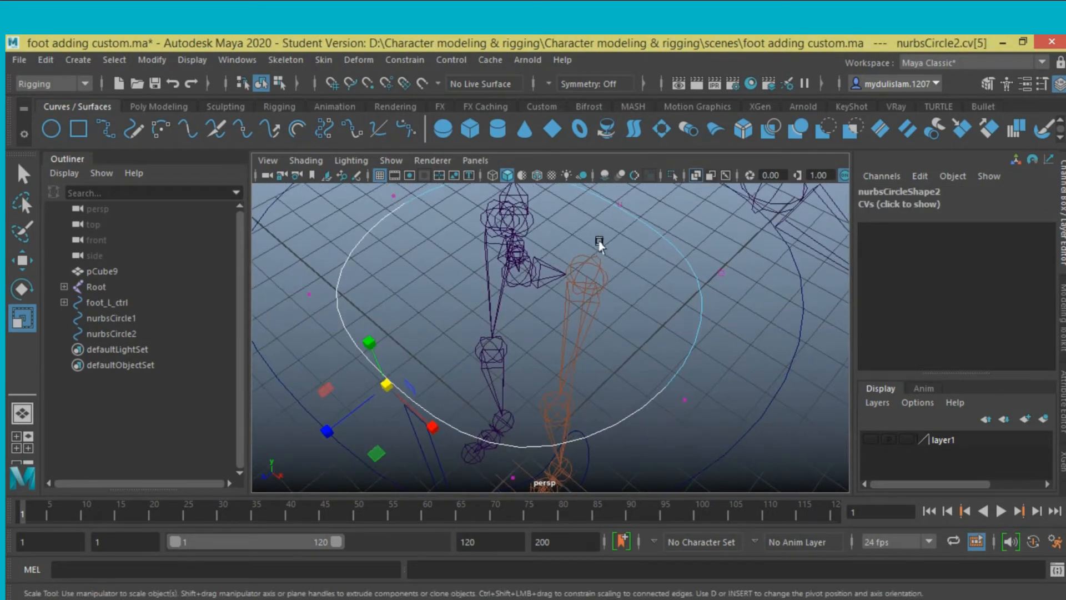
drag(603, 198, 632, 227)
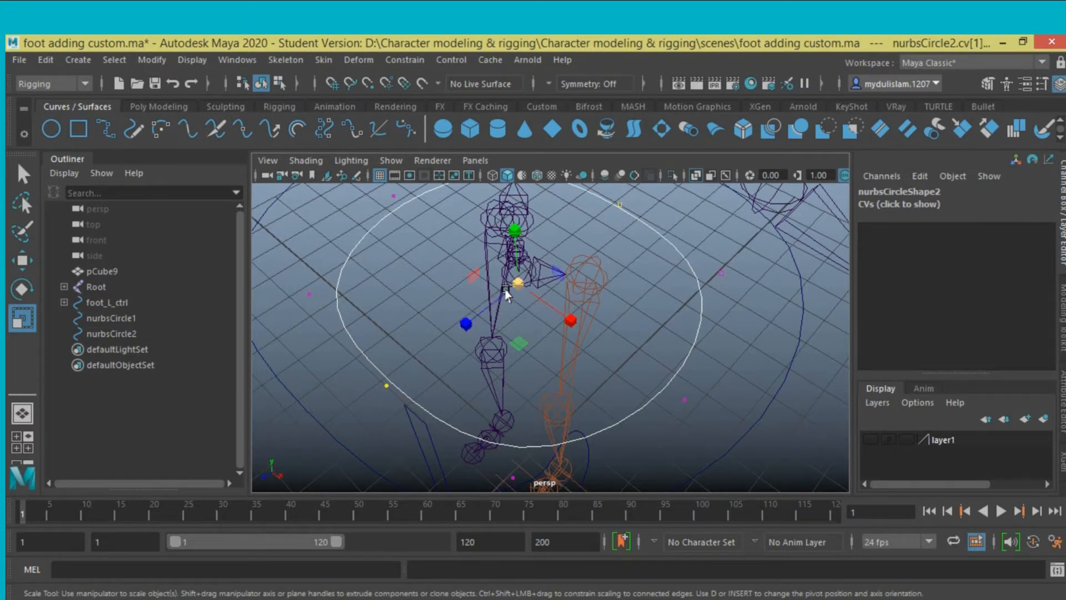
drag(506, 294, 439, 358)
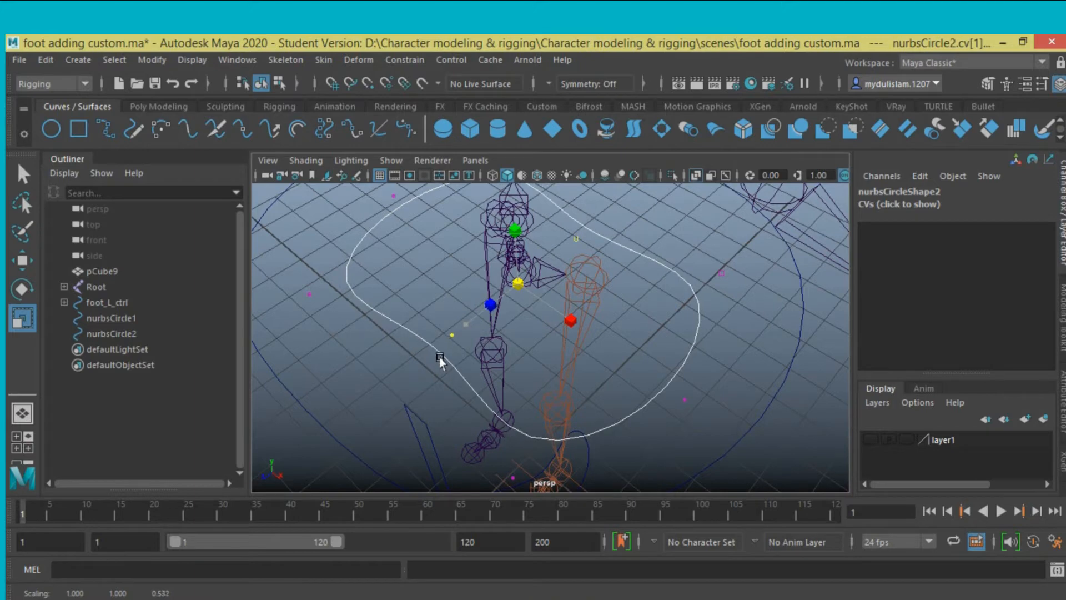
click(22, 177)
right_drag(446, 358, 494, 205)
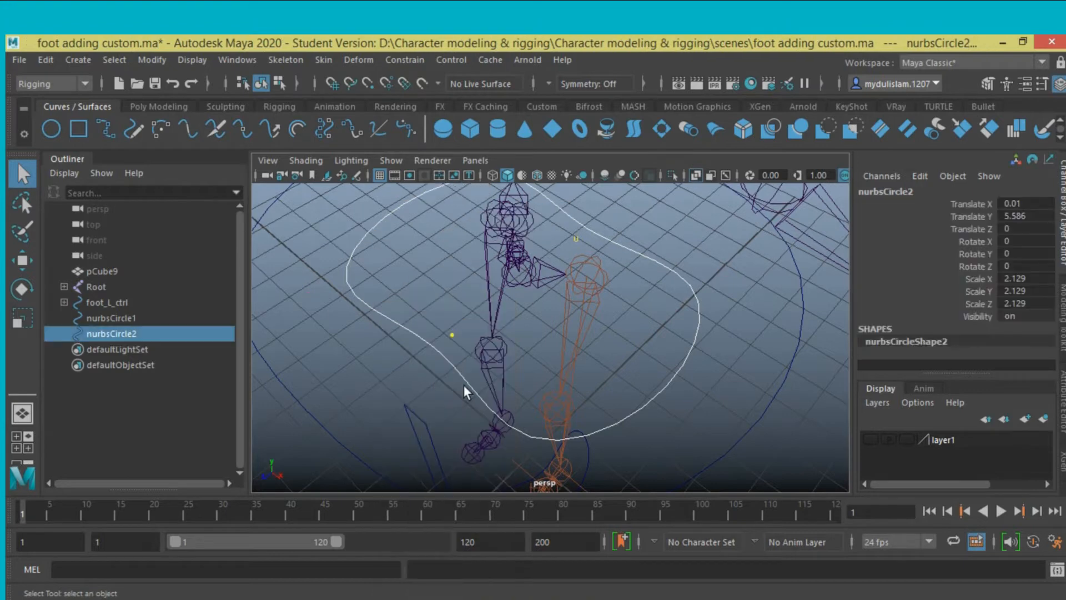
click(382, 330)
click(418, 335)
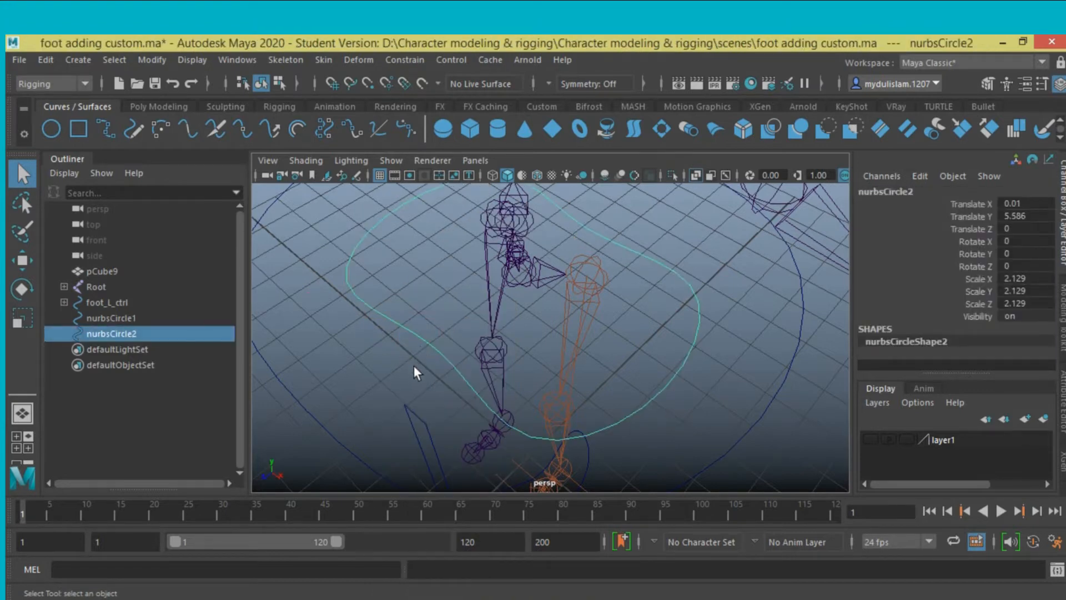
Step: Snap the pinched smaller circle onto the main_hip joint between the two legs
alt+drag(411, 365, 500, 392)
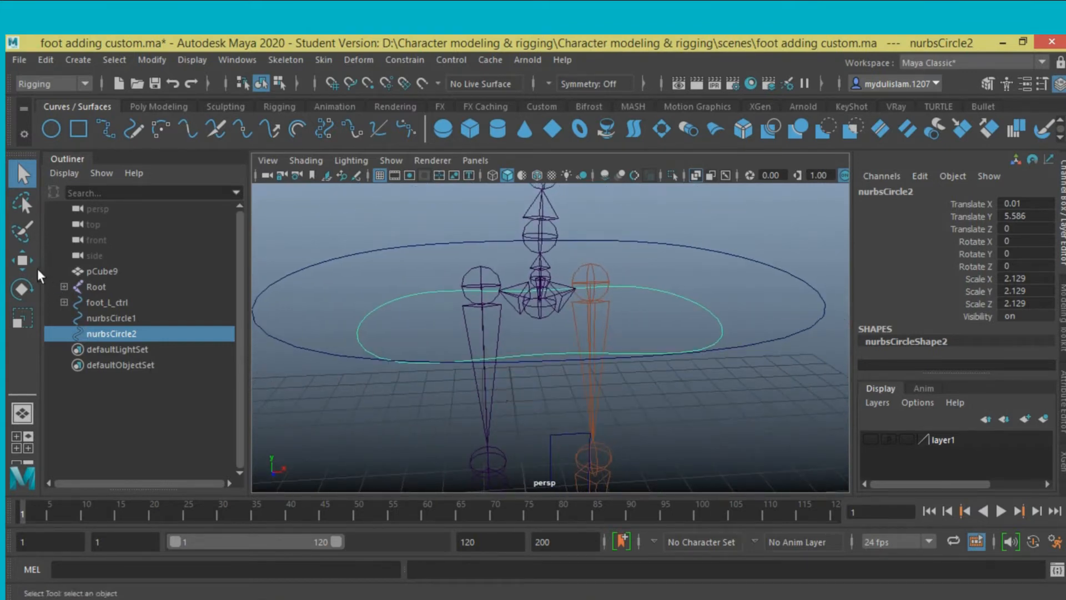
click(22, 260)
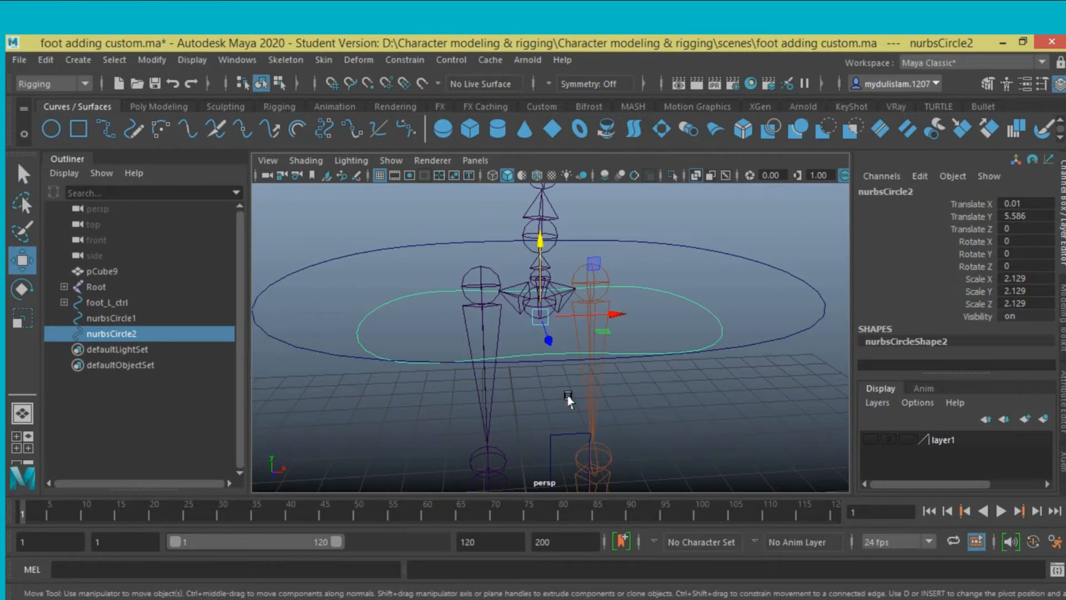
key(v)
drag(539, 319, 540, 303)
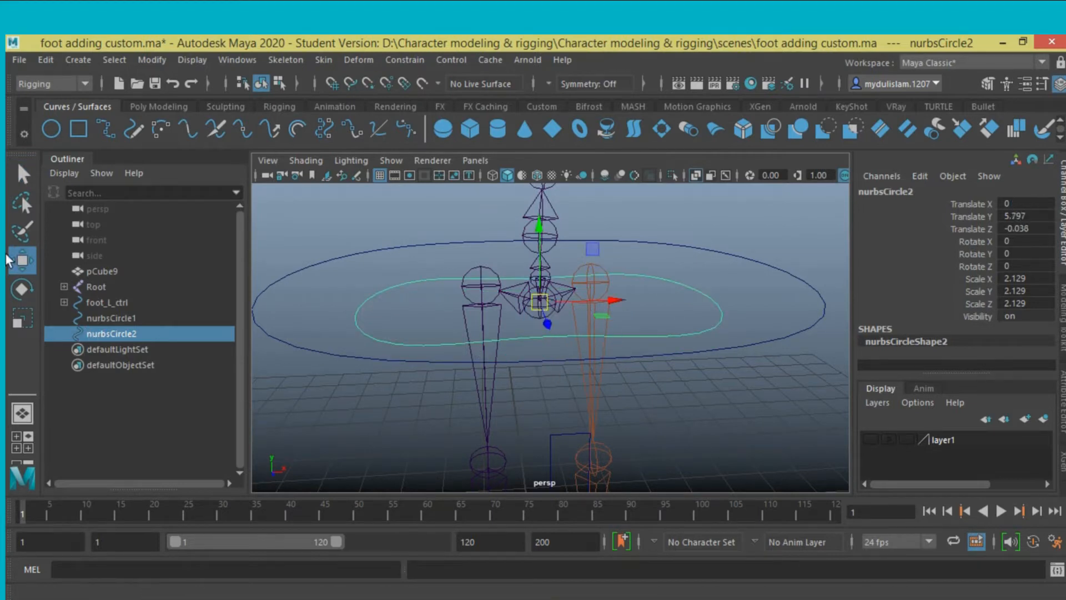
Step: Check which joint the smaller circle sits on and compare the placement of both hip circles, leaving the smaller one selected
key(q)
click(547, 308)
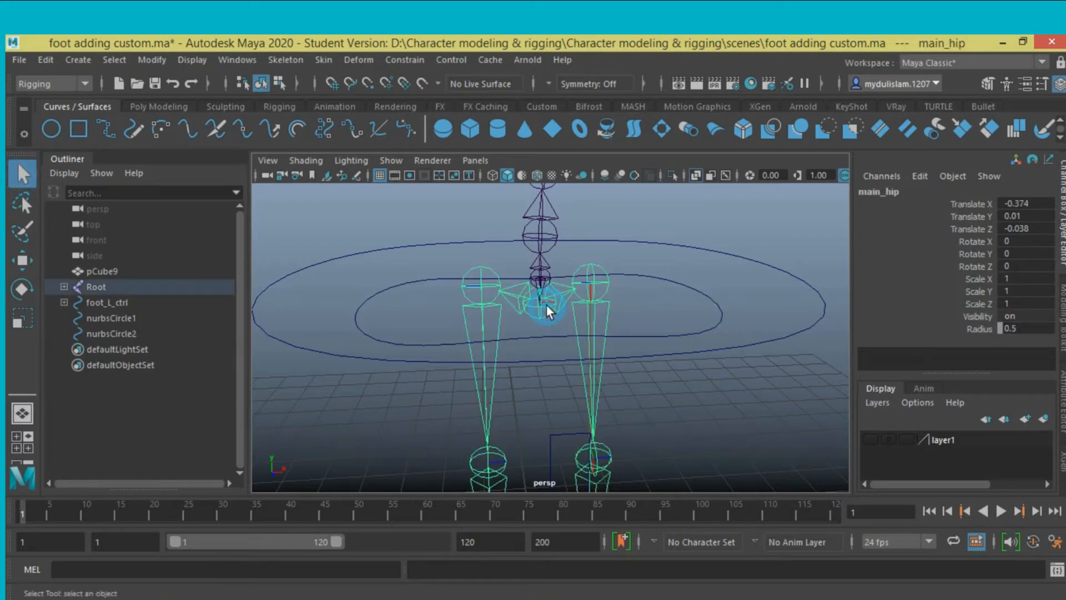
click(743, 353)
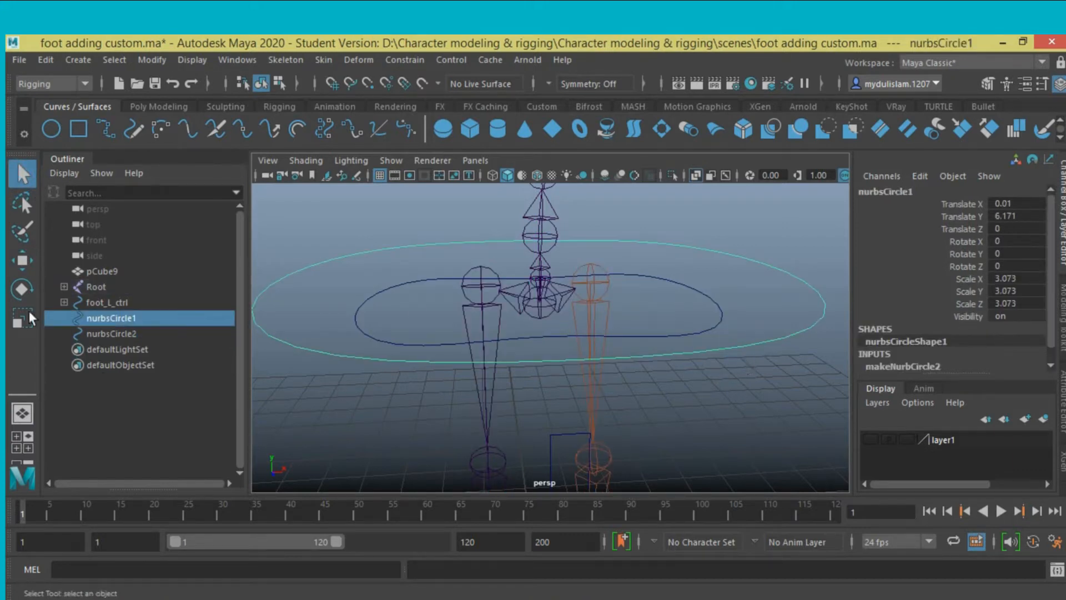
click(23, 260)
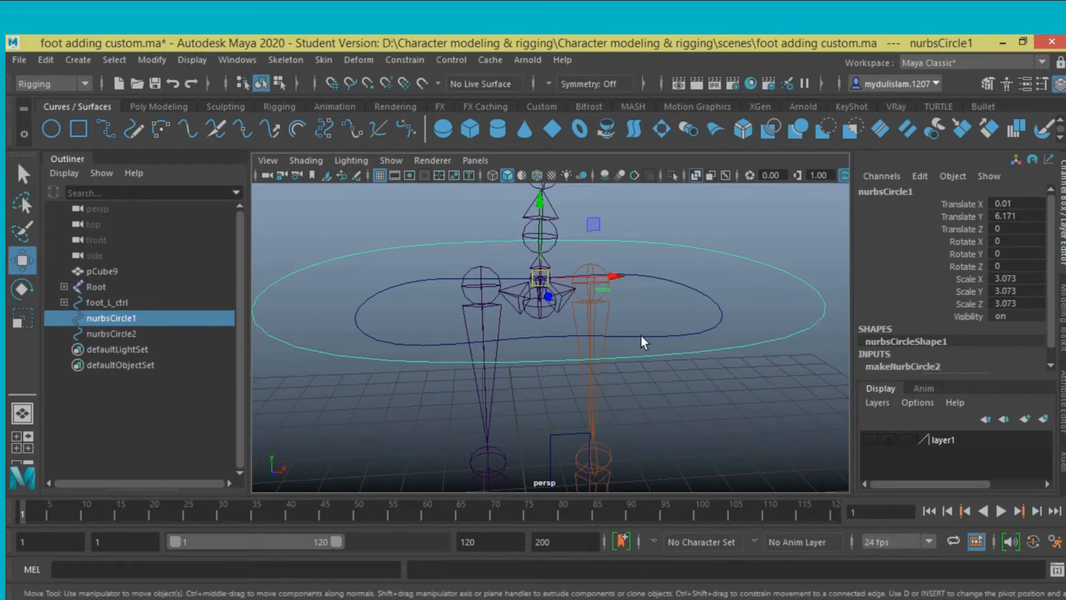
click(668, 338)
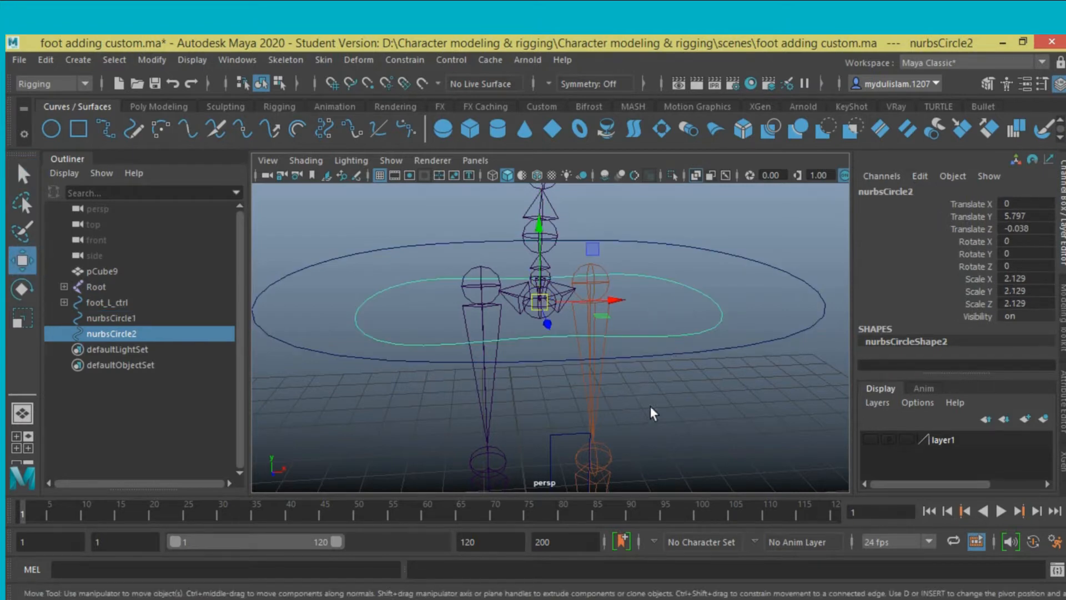
mouse_move(651, 408)
alt+mouse_down()
mouse_move(643, 423)
mouse_move(545, 423)
mouse_move(571, 408)
mouse_move(668, 424)
mouse_move(644, 390)
mouse_move(633, 416)
alt+mouse_up()
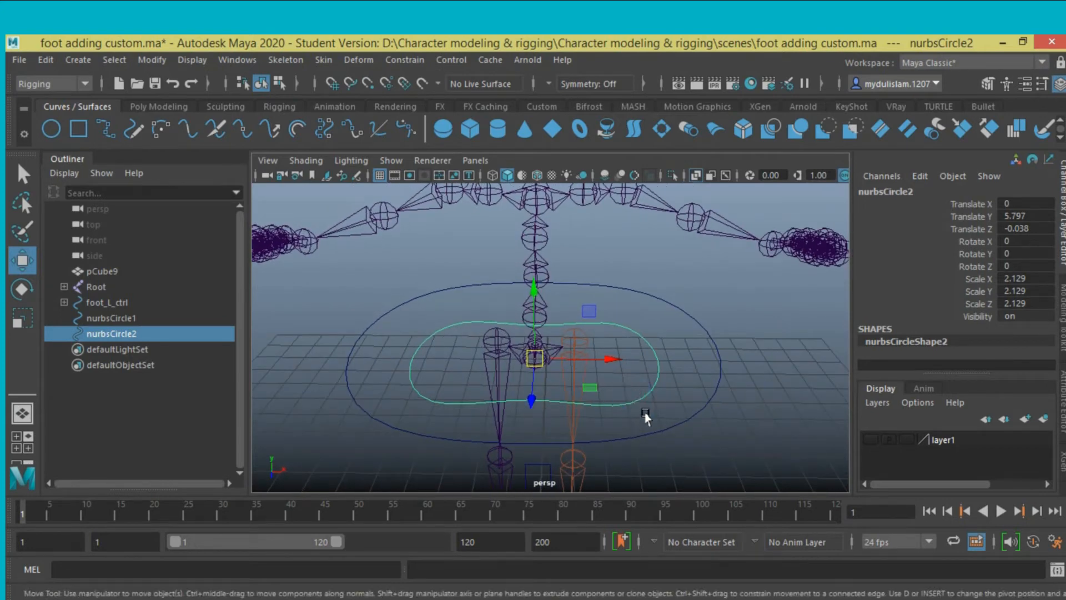
alt+drag(648, 414, 652, 416)
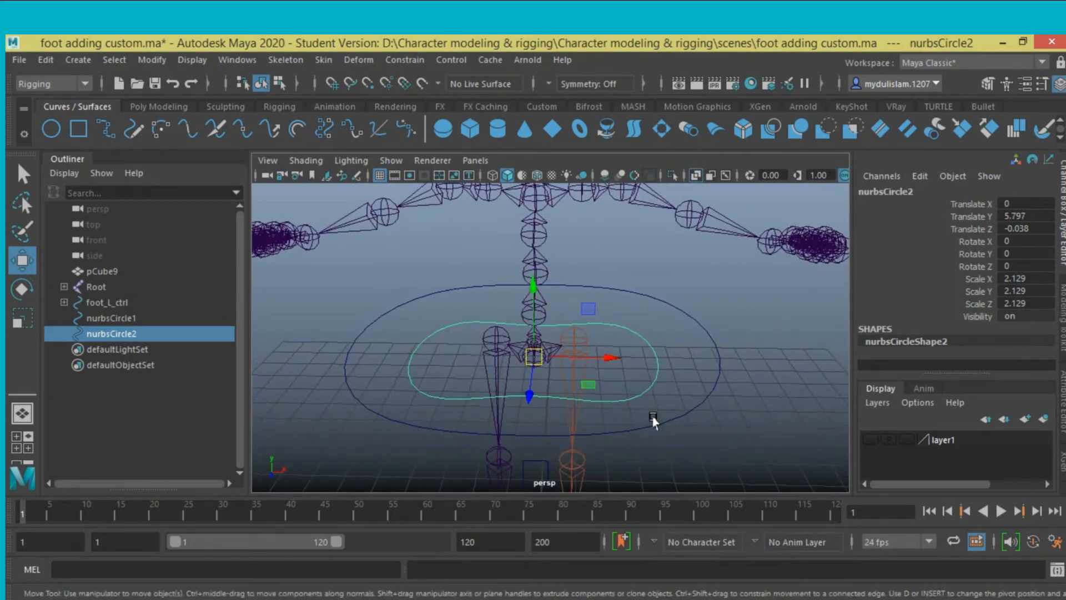
Step: Duplicate the main hip circle and snap the copy onto the first spine joint above the Root, at Translate Y 6.786
key(ctrl+d)
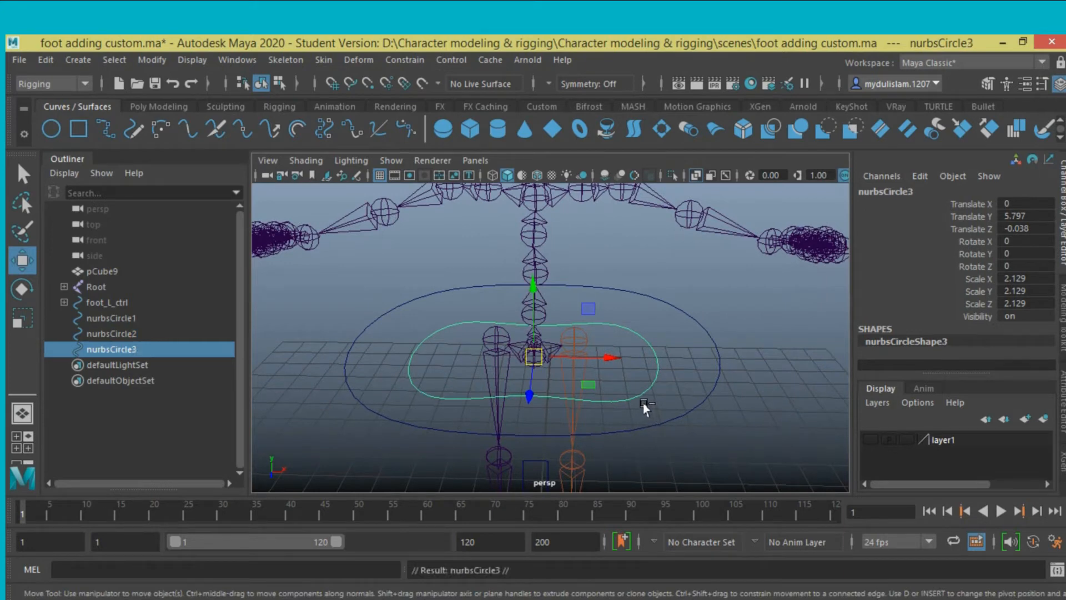
drag(531, 292, 532, 233)
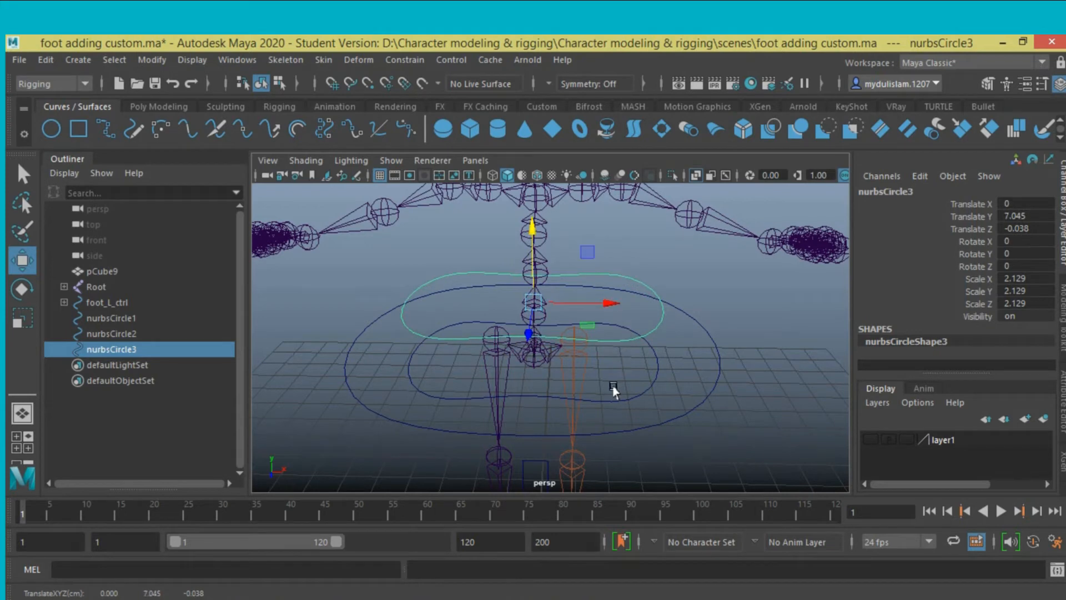
alt+drag(612, 385, 620, 356)
alt+middle_drag(619, 357, 602, 428)
scroll(602, 427, up, 4)
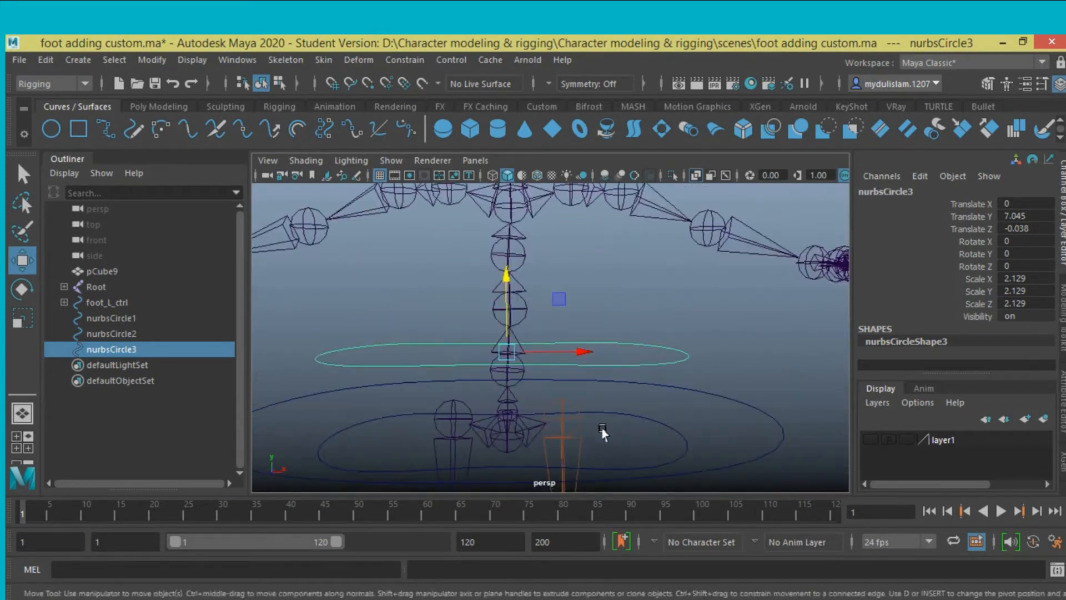
alt+drag(603, 432, 628, 363)
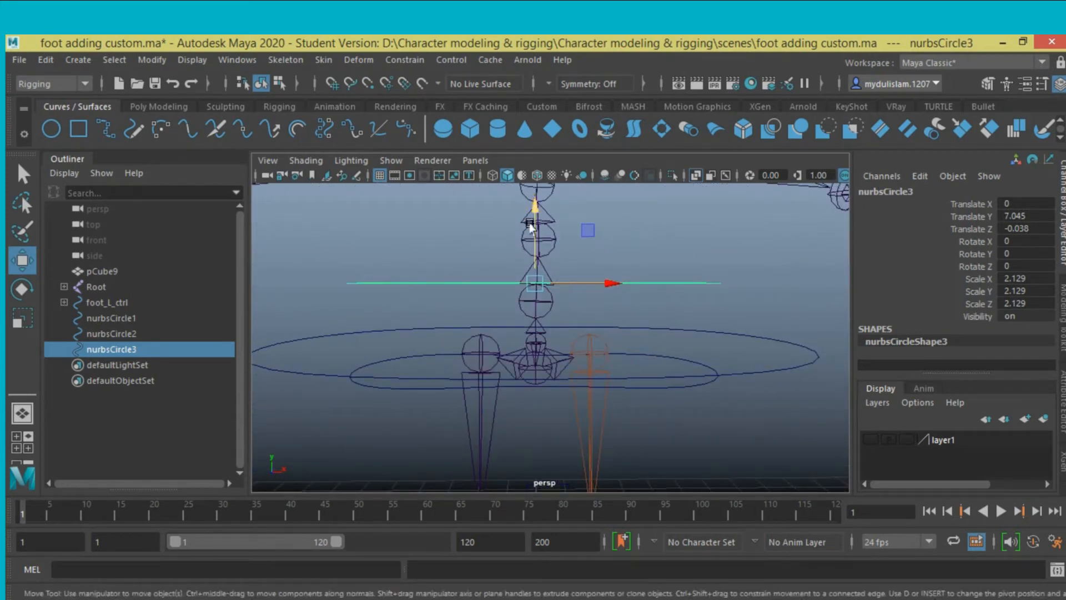
drag(531, 225, 530, 226)
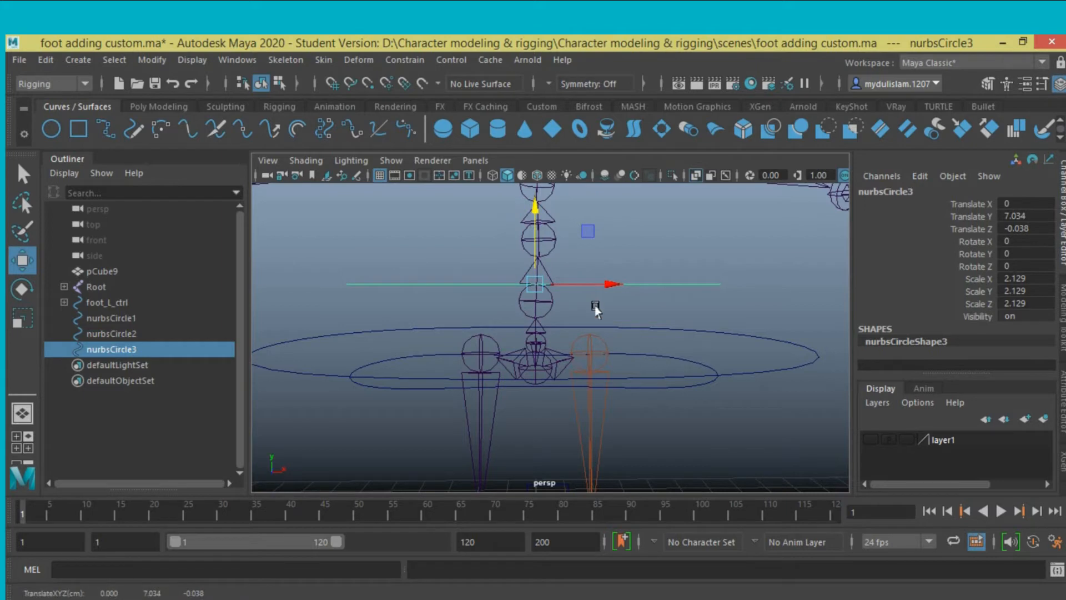
key(v)
drag(535, 292, 535, 303)
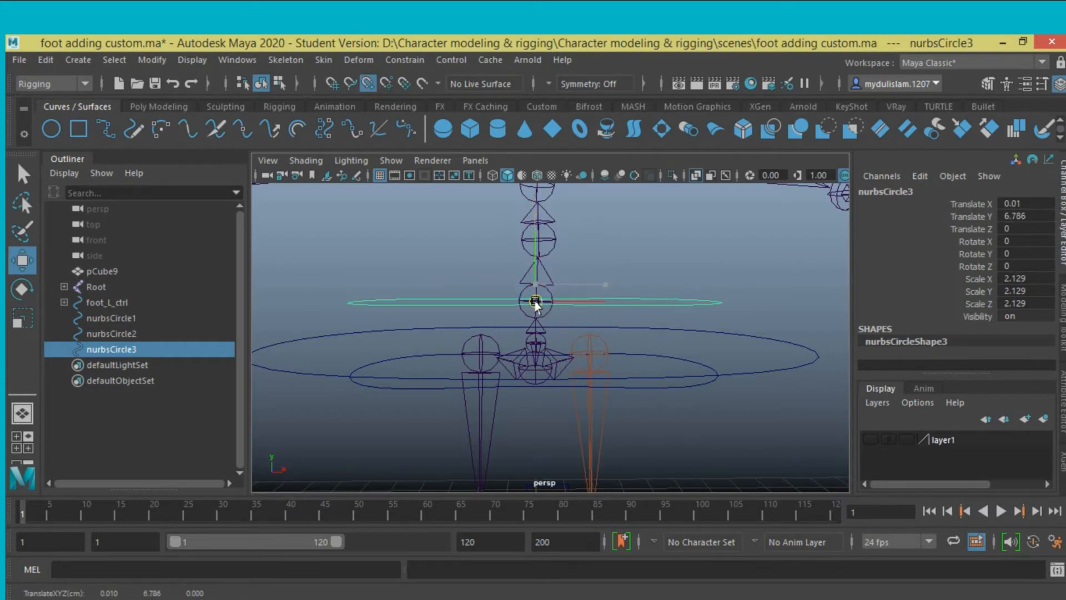
alt+drag(684, 315, 595, 352)
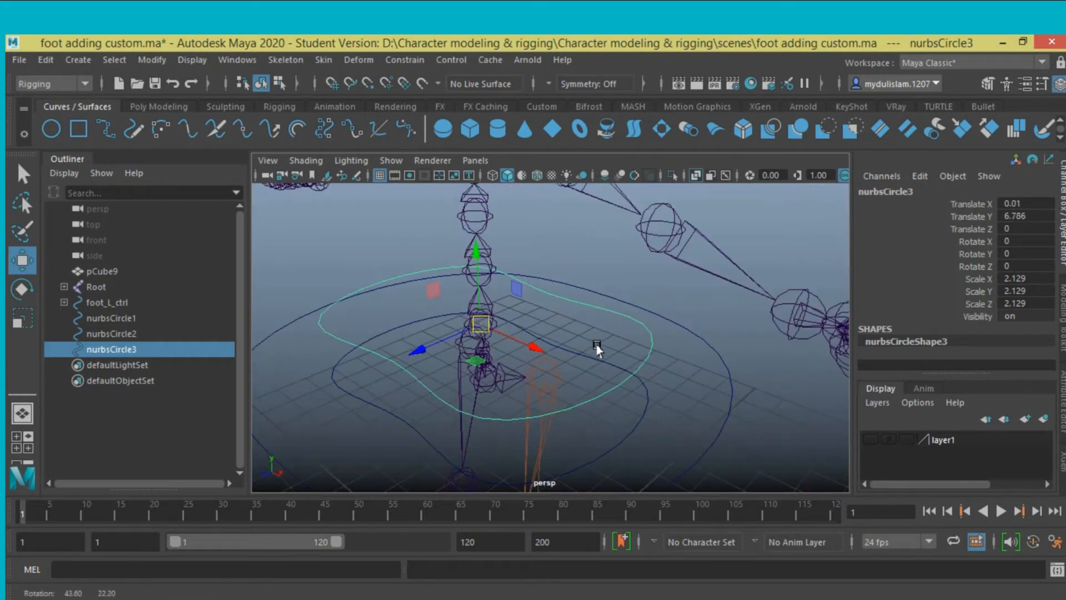
Step: Show the body mesh in layer1 to check the circles' size around the torso, and hide it again
click(871, 438)
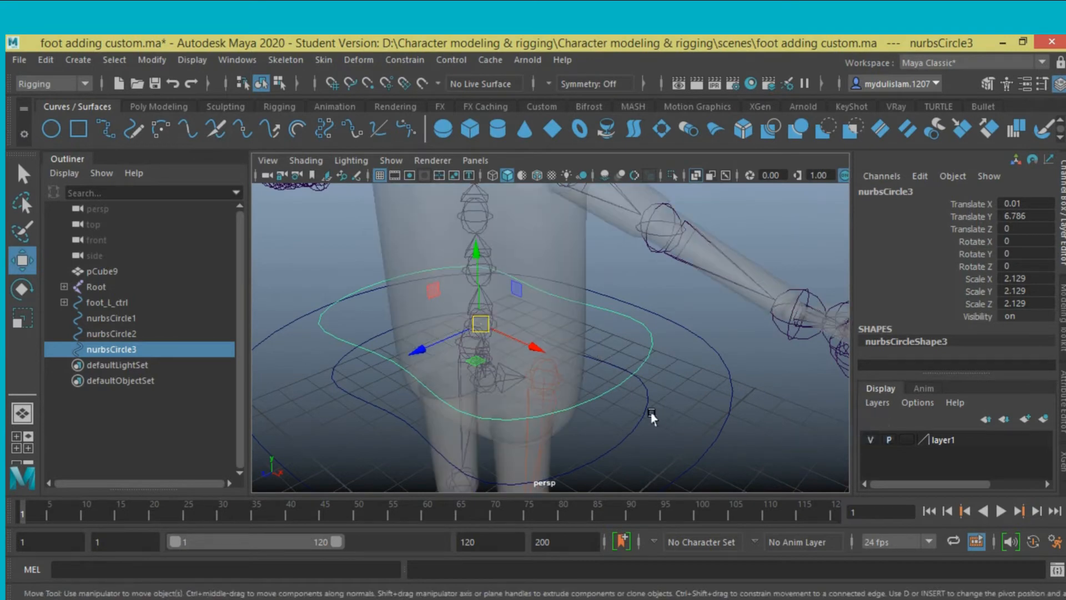
alt+drag(651, 412, 731, 399)
click(871, 440)
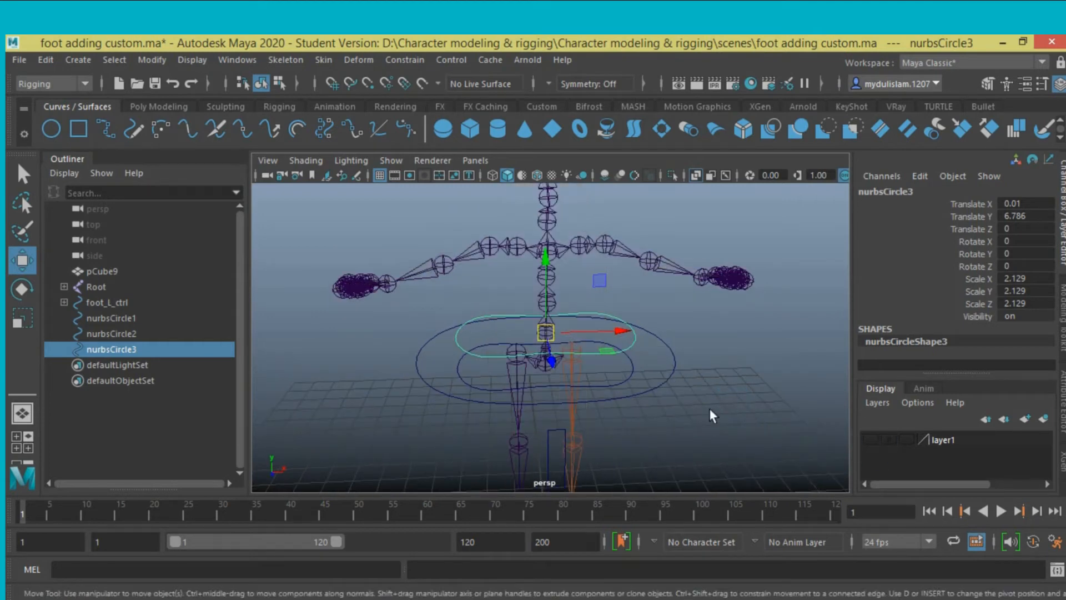
Step: Duplicate the lower spine circle and move the copy straight up to a Translate Y of about 7.542
scroll(712, 413, up, 5)
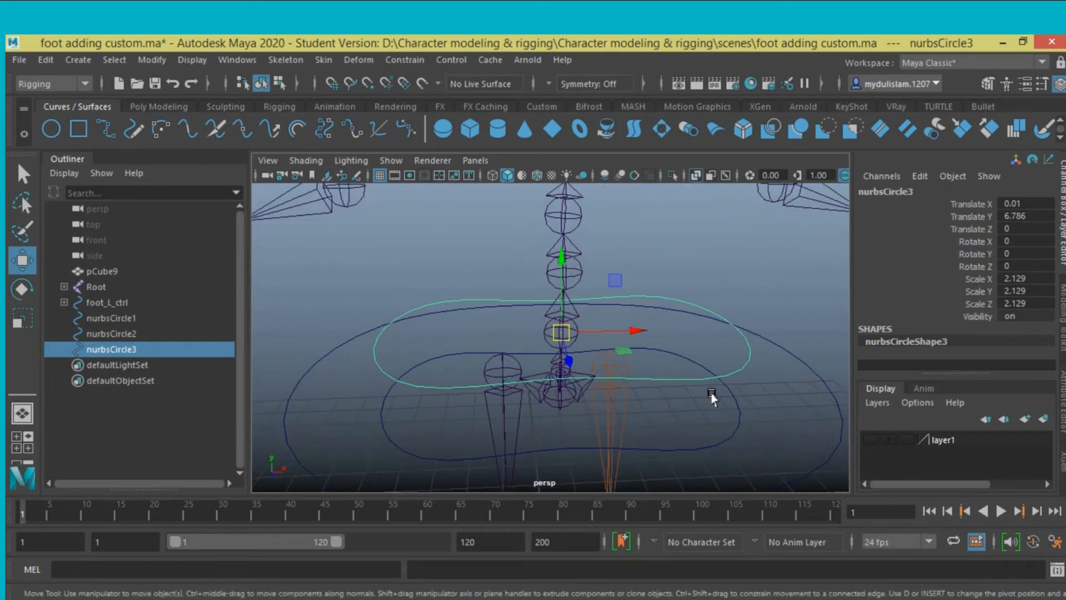
alt+drag(712, 397, 683, 398)
key(ctrl+d)
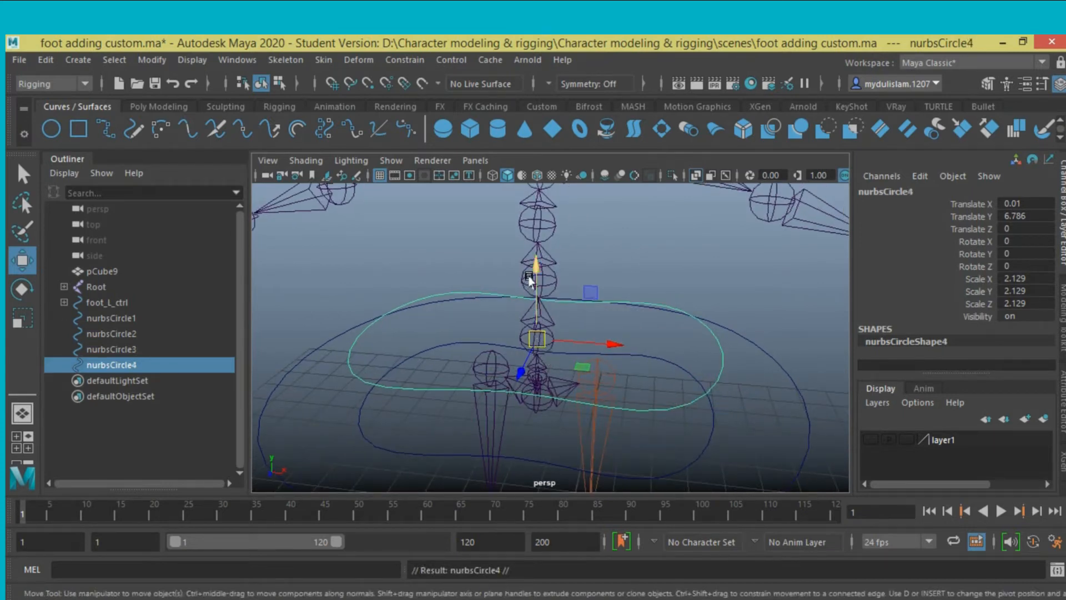
drag(530, 284, 543, 232)
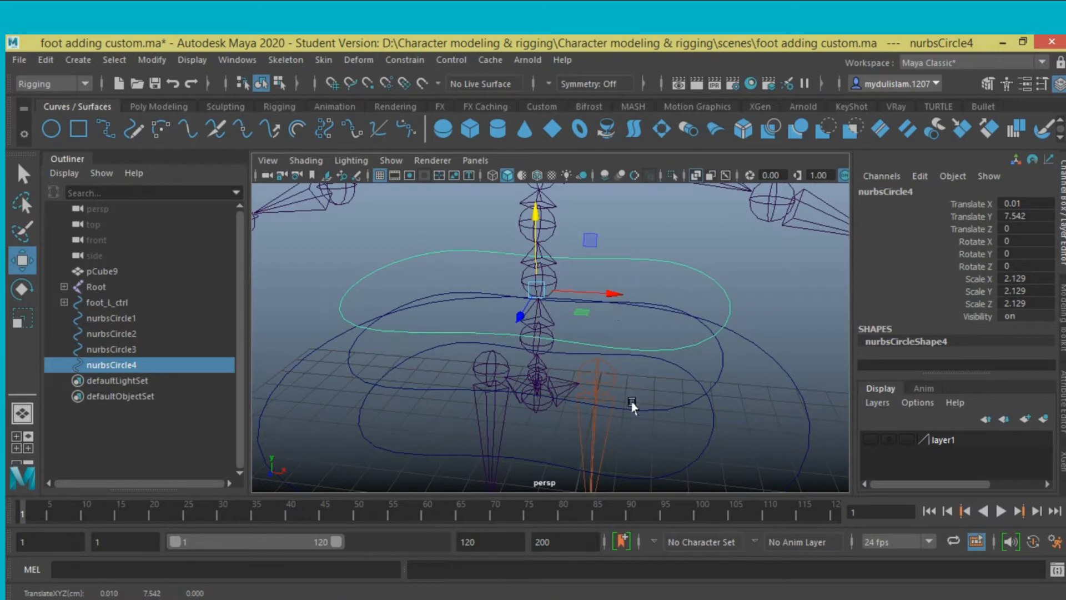
alt+drag(632, 410, 650, 399)
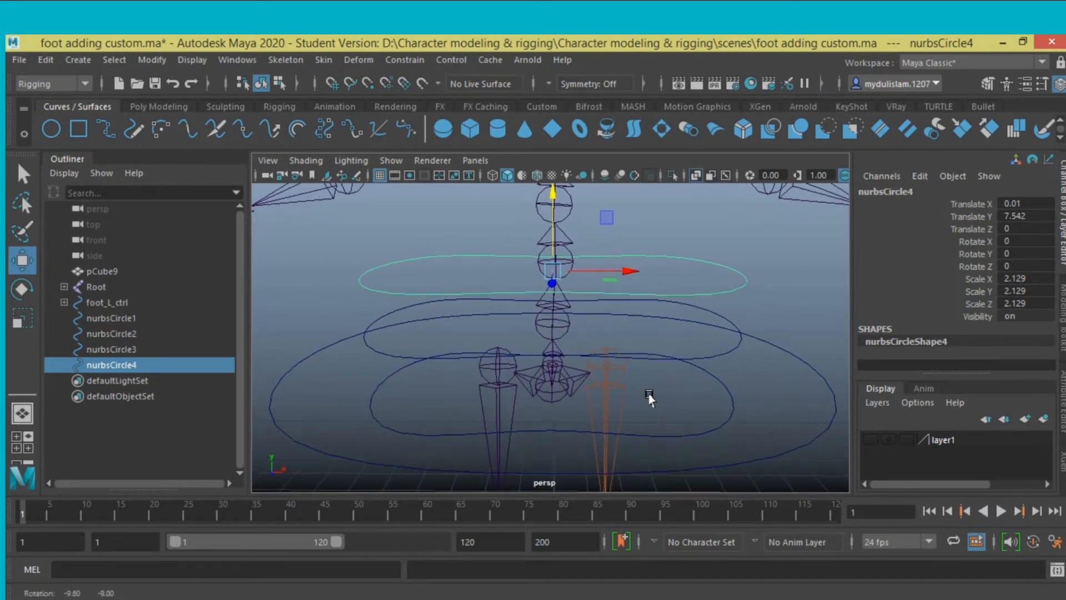
Step: Identify the spine02 joint, and snap the new circle onto it at Translate Y 7.676
click(562, 258)
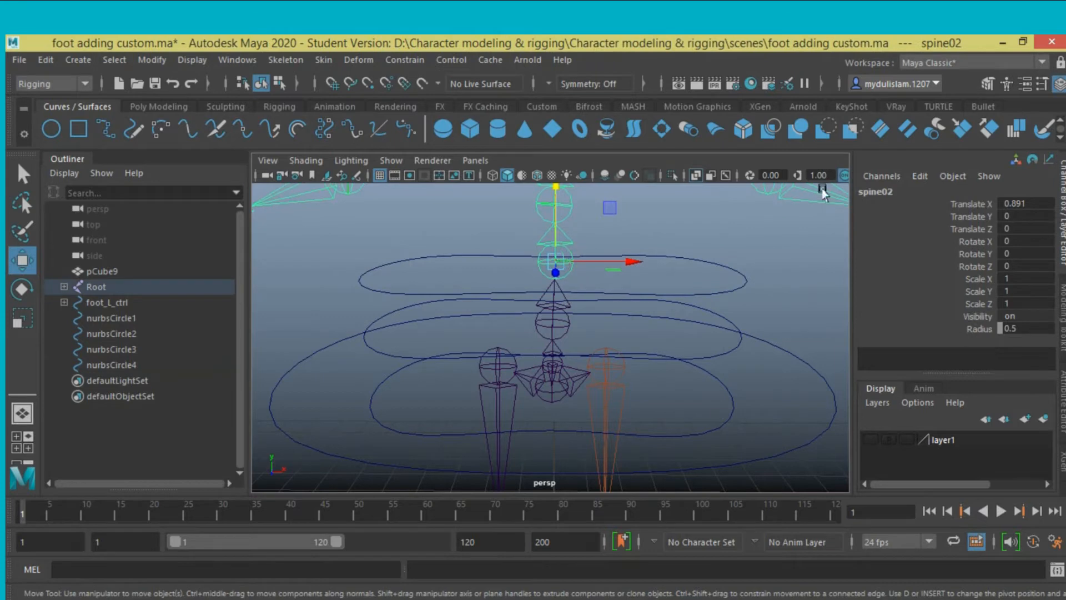
alt+drag(653, 361, 643, 341)
click(750, 286)
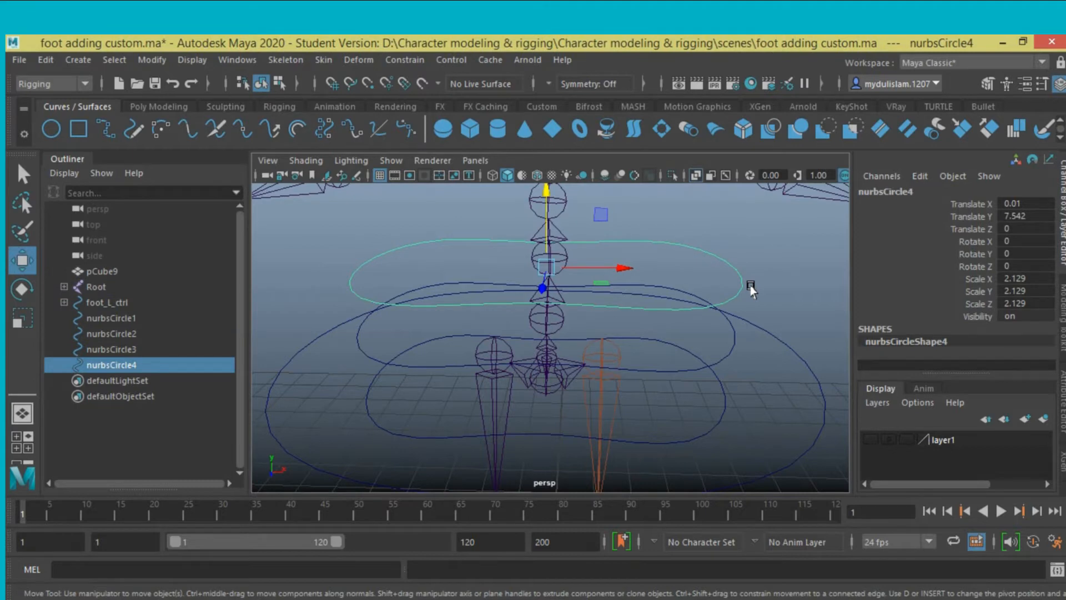
key(v)
drag(548, 266, 546, 262)
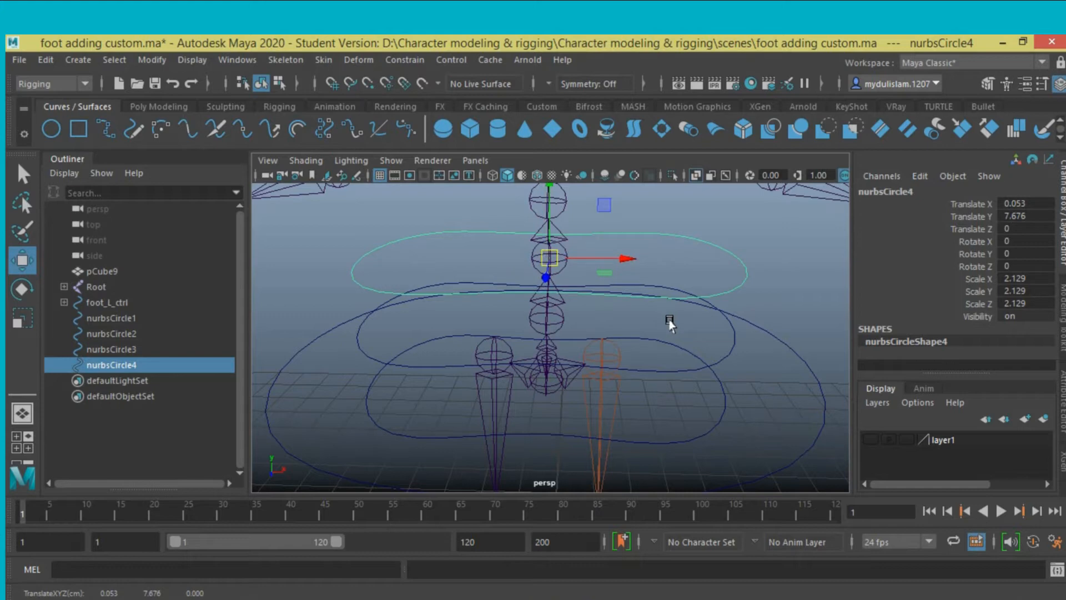
Step: Duplicate the spine02 circle and snap the copy onto the next spine joint up, at Translate Y 8.46
mouse_move(672, 319)
alt+mouse_down()
mouse_move(595, 347)
mouse_move(655, 322)
alt+mouse_up()
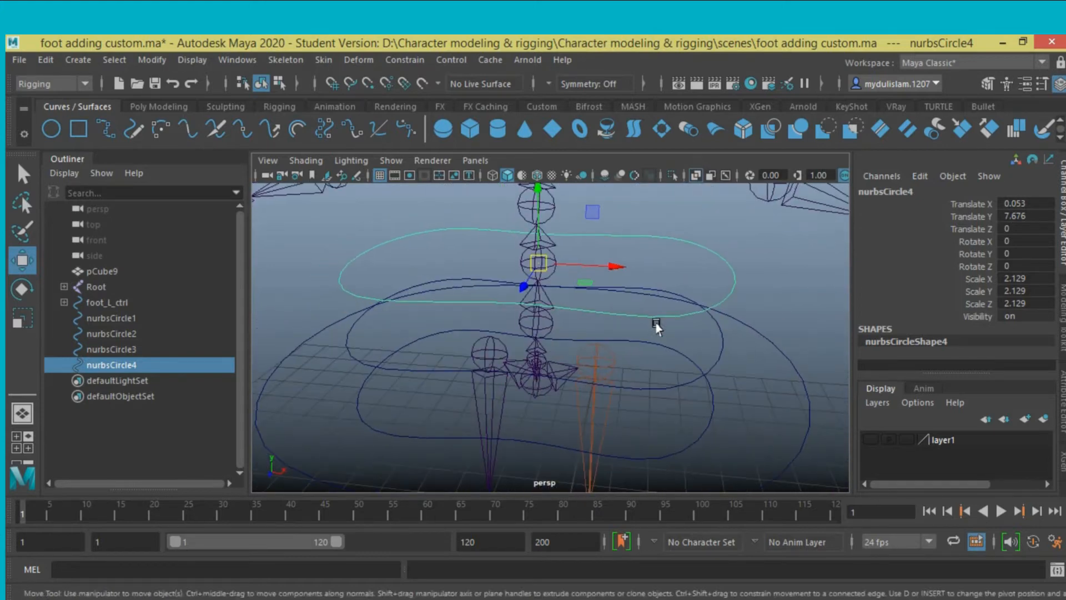
scroll(651, 324, down, 5)
alt+middle_drag(650, 324, 642, 383)
scroll(642, 383, up, 5)
alt+drag(642, 383, 651, 369)
alt+middle_drag(654, 379, 656, 403)
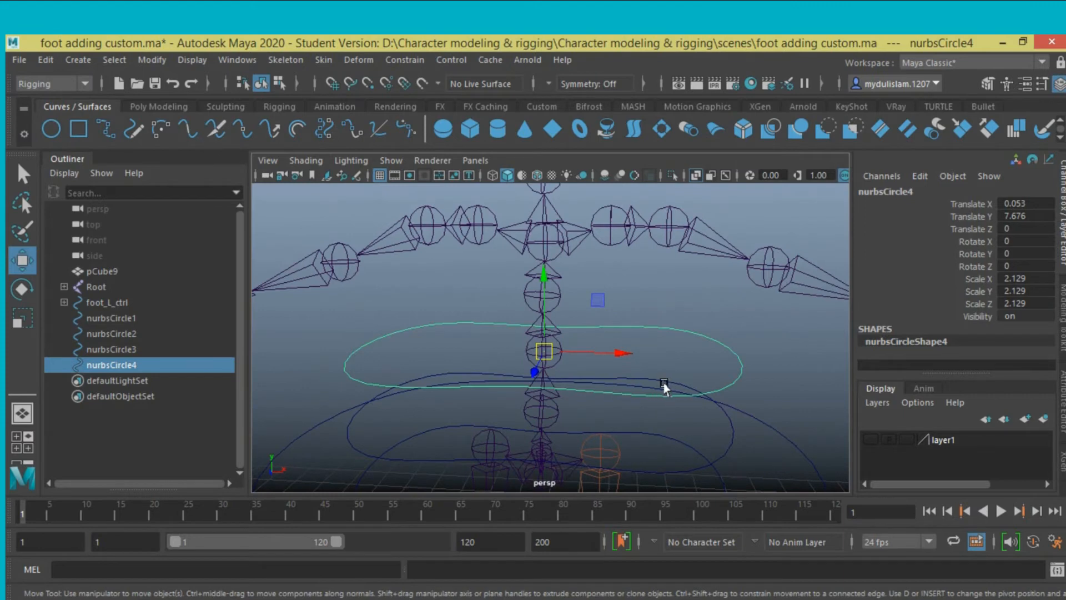
key(ctrl+d)
drag(544, 276, 538, 218)
key(v)
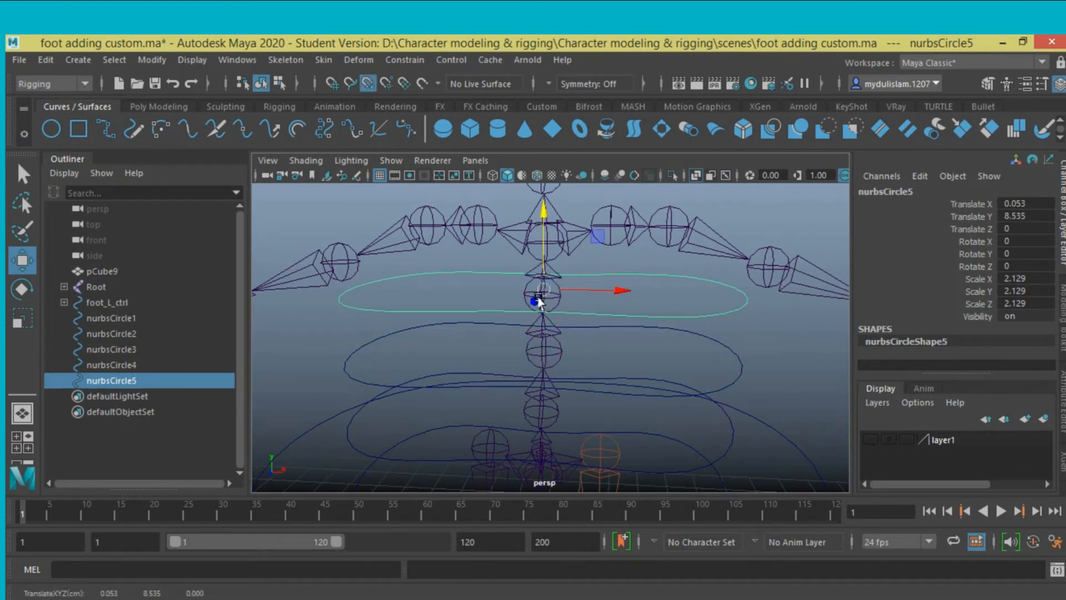
drag(542, 289, 543, 295)
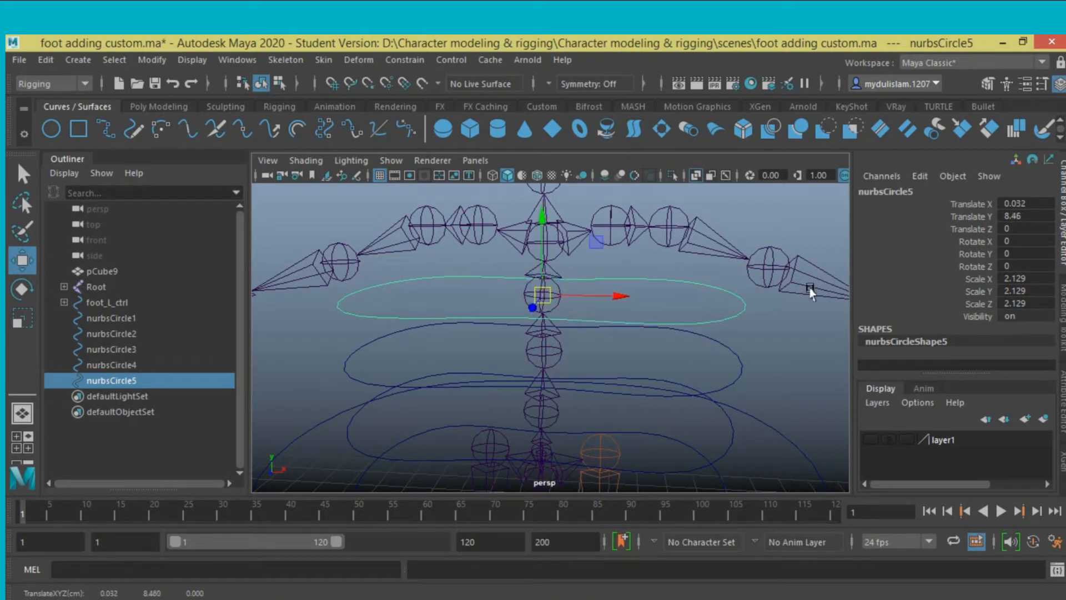
Step: Identify the spine joint at the uppermost circle, and show the body mesh in layer1 to compare the circles with the torso
click(520, 292)
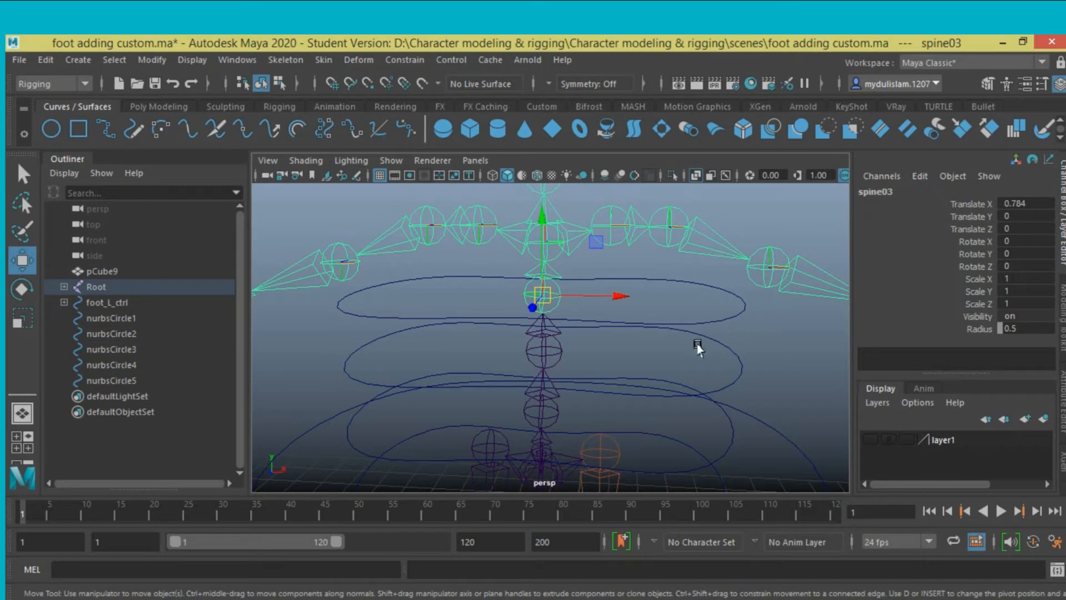
alt+drag(676, 361, 618, 405)
alt+middle_drag(618, 404, 636, 380)
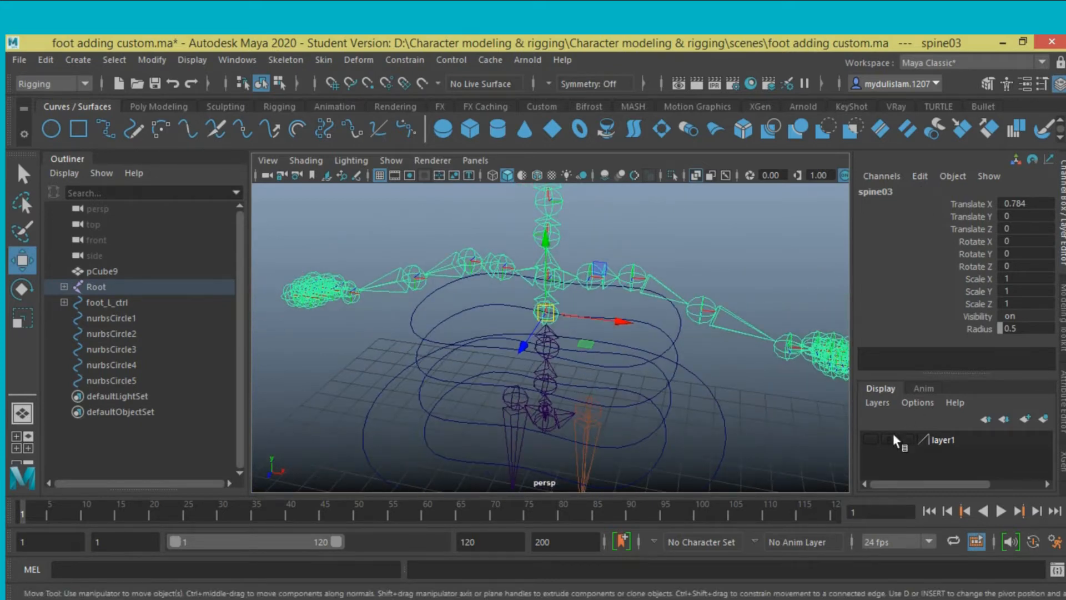
click(871, 439)
alt+drag(744, 398, 683, 314)
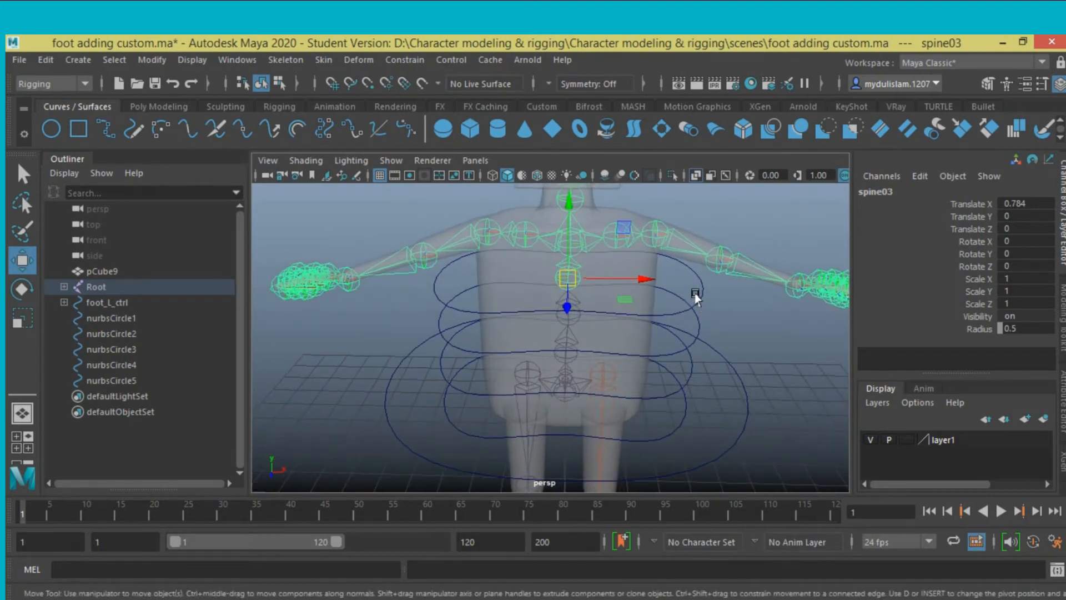
Step: Duplicate the spine03 circle and snap the copy onto the next joint up, between the shoulders, at Translate Y 9.159
click(702, 302)
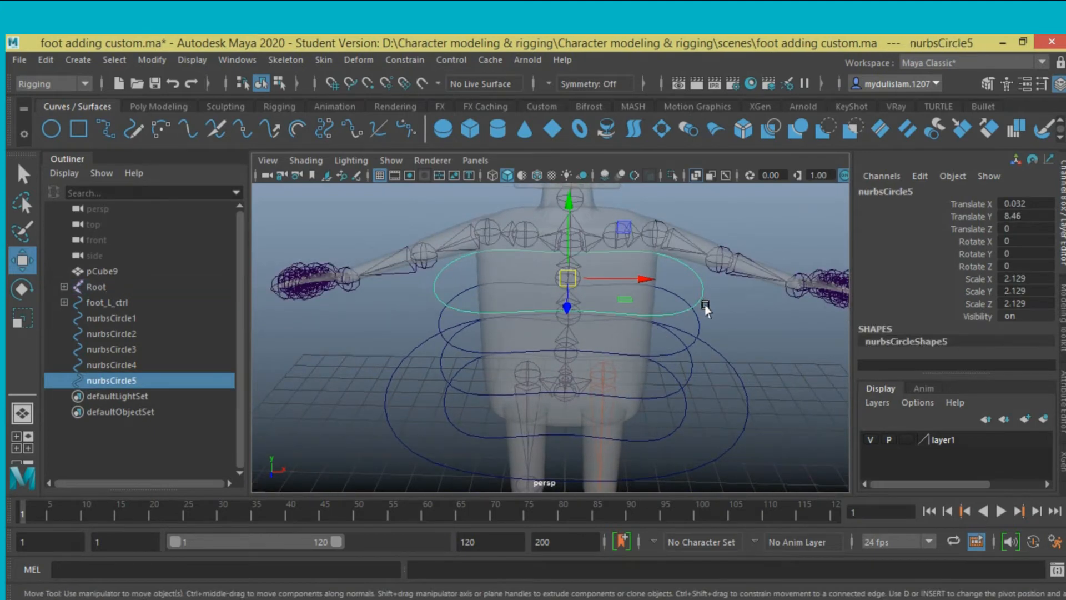
key(ctrl+d)
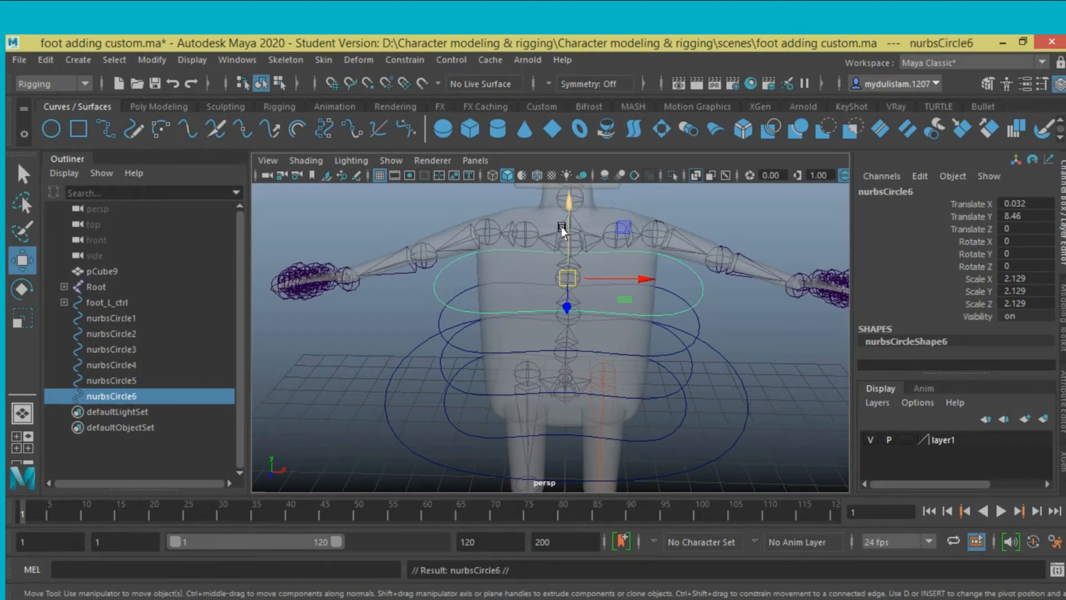
drag(562, 216, 567, 170)
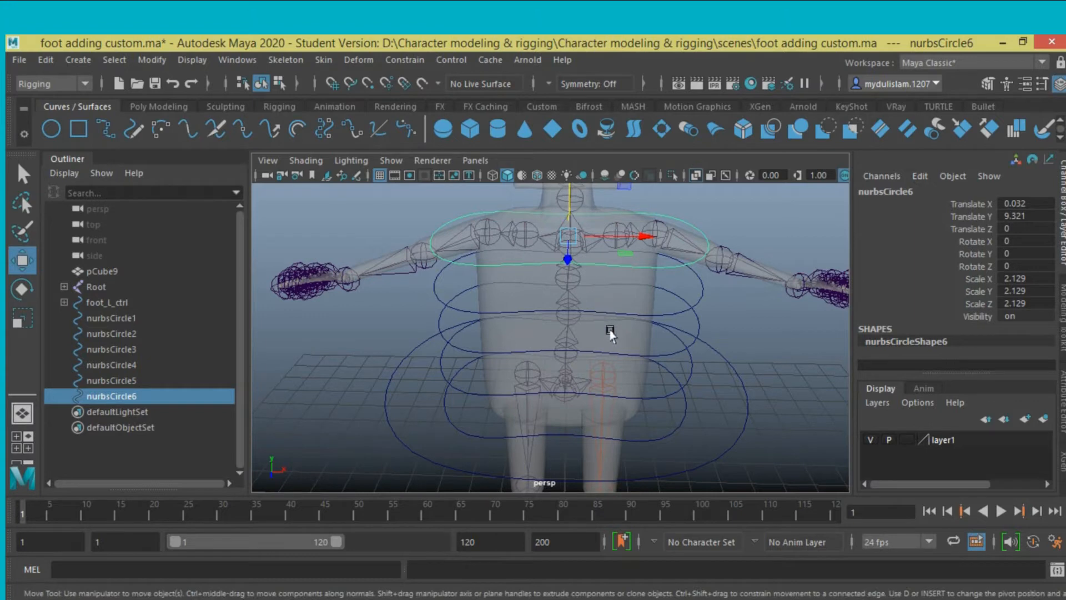
alt+drag(610, 333, 590, 352)
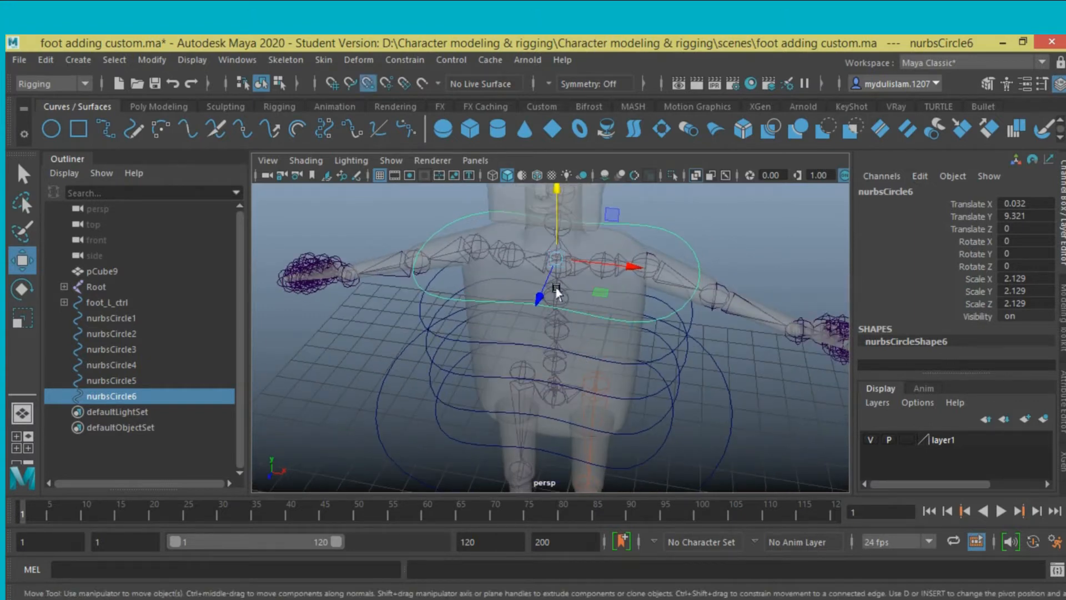
drag(557, 260, 558, 266)
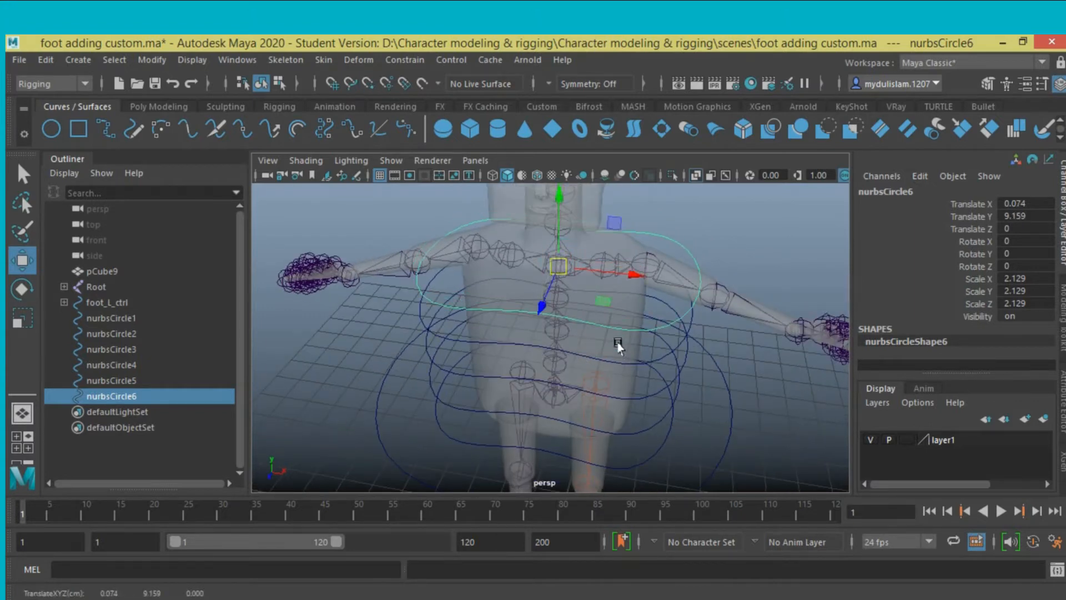
alt+drag(621, 347, 665, 340)
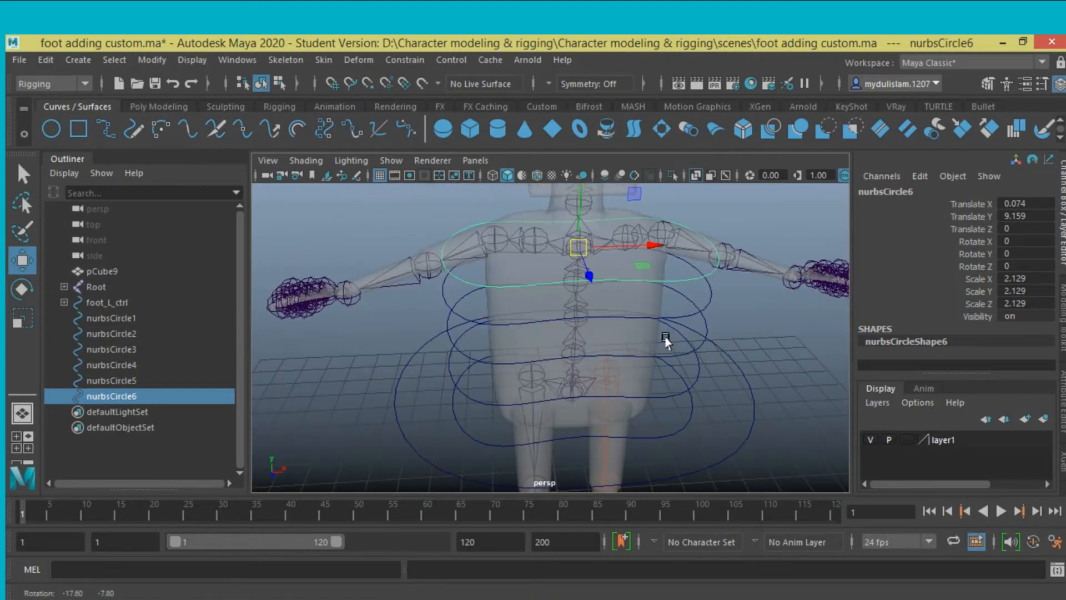
Step: Display the control vertices of the shoulder-level circle, and hide the body mesh in layer1
click(504, 339)
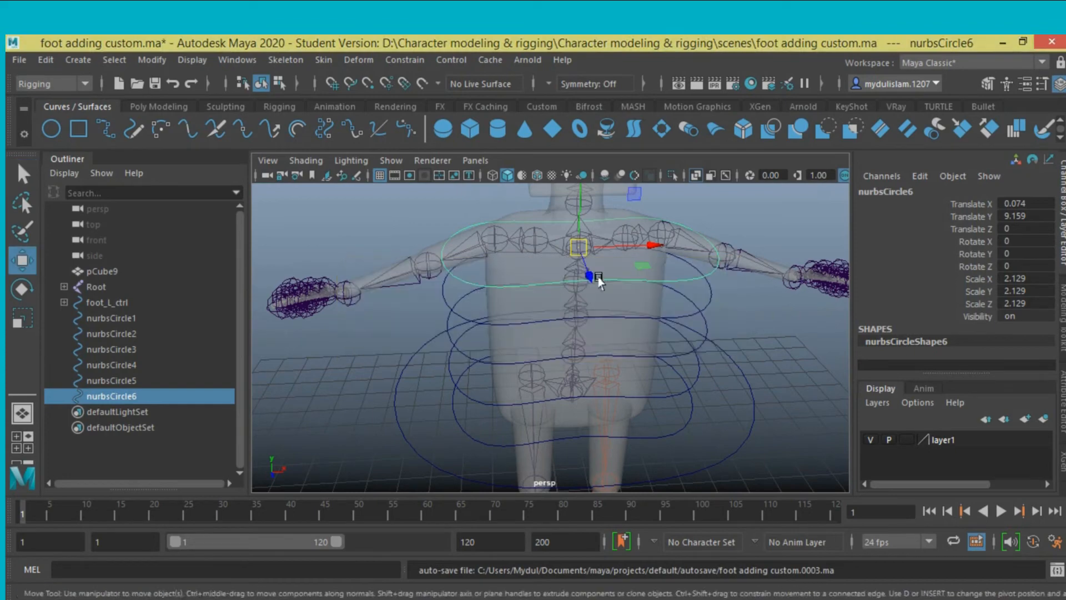
right_drag(608, 276, 511, 234)
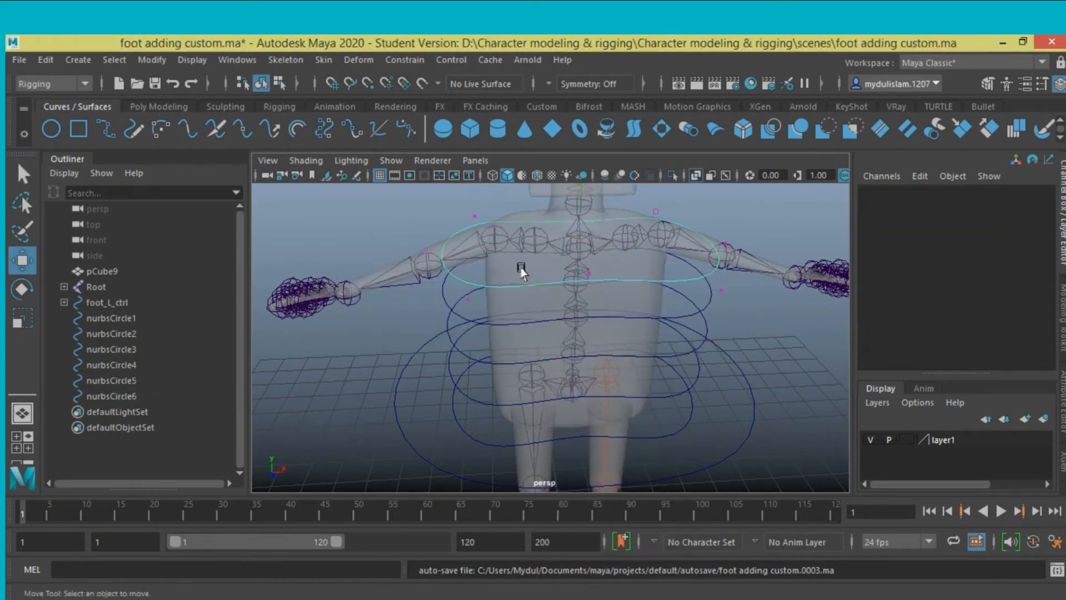
alt+drag(519, 266, 610, 339)
scroll(607, 319, down, 3)
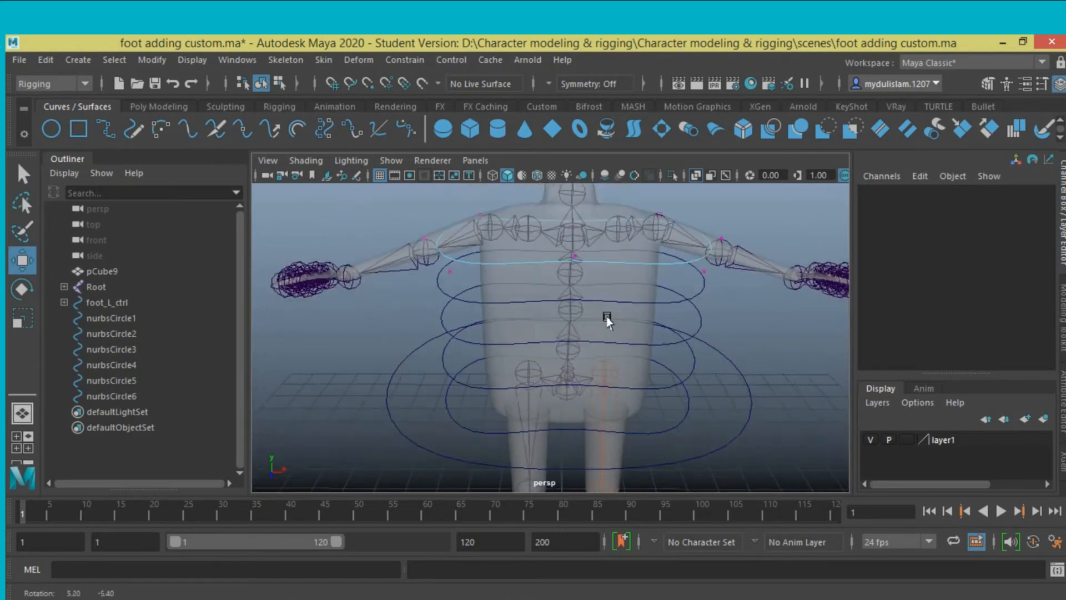
scroll(523, 292, down, 2)
alt+middle_drag(525, 307, 517, 341)
click(868, 441)
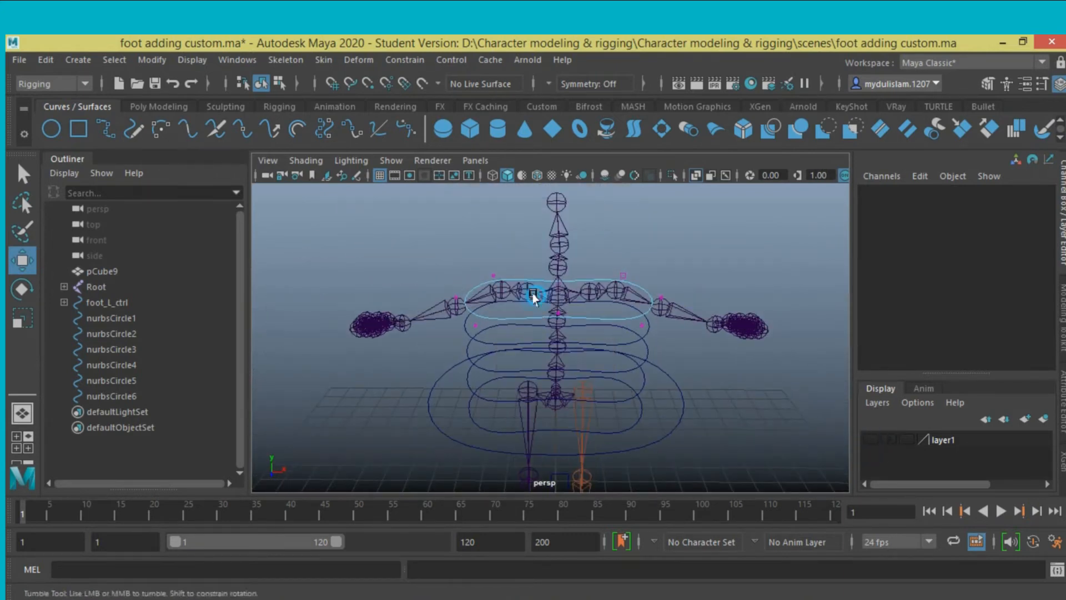
Step: Reselect the shoulder-level circle as an object and switch it back to control vertex editing
alt+drag(543, 290, 672, 304)
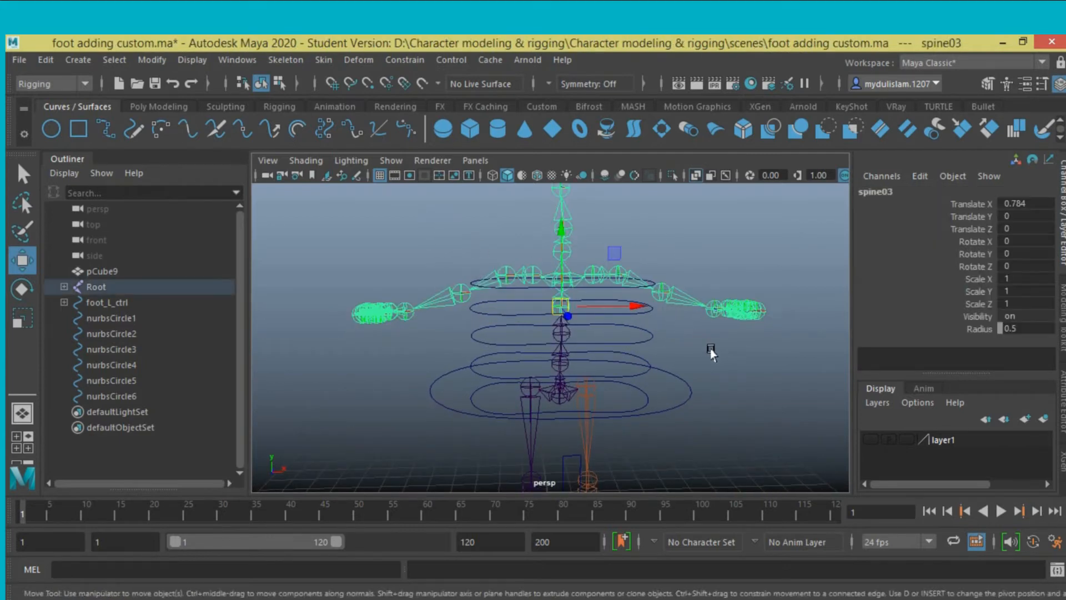
alt+drag(711, 354, 662, 383)
click(610, 307)
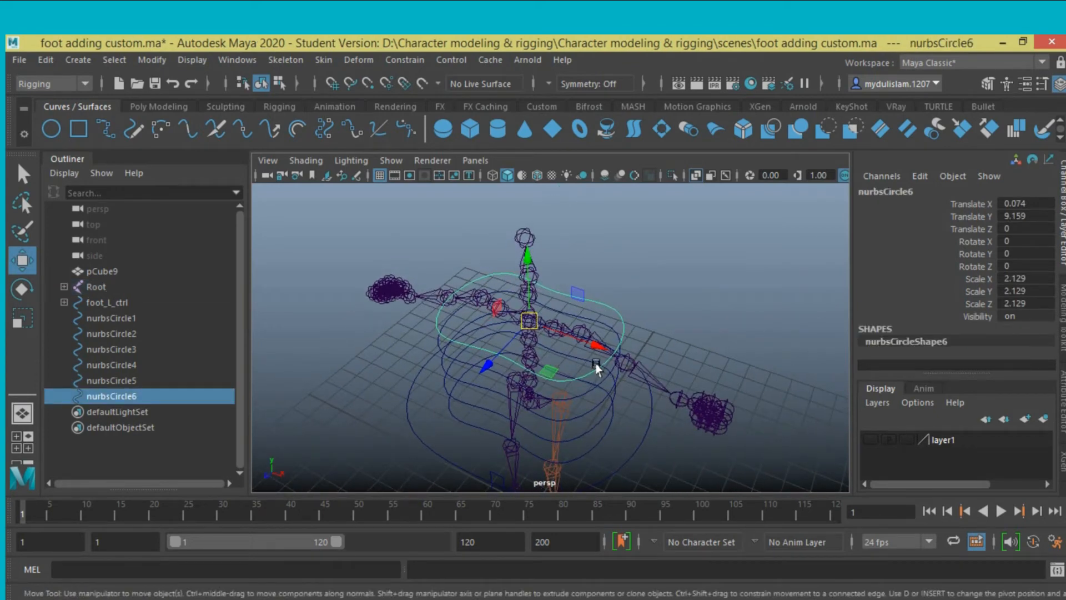
alt+drag(597, 369, 611, 366)
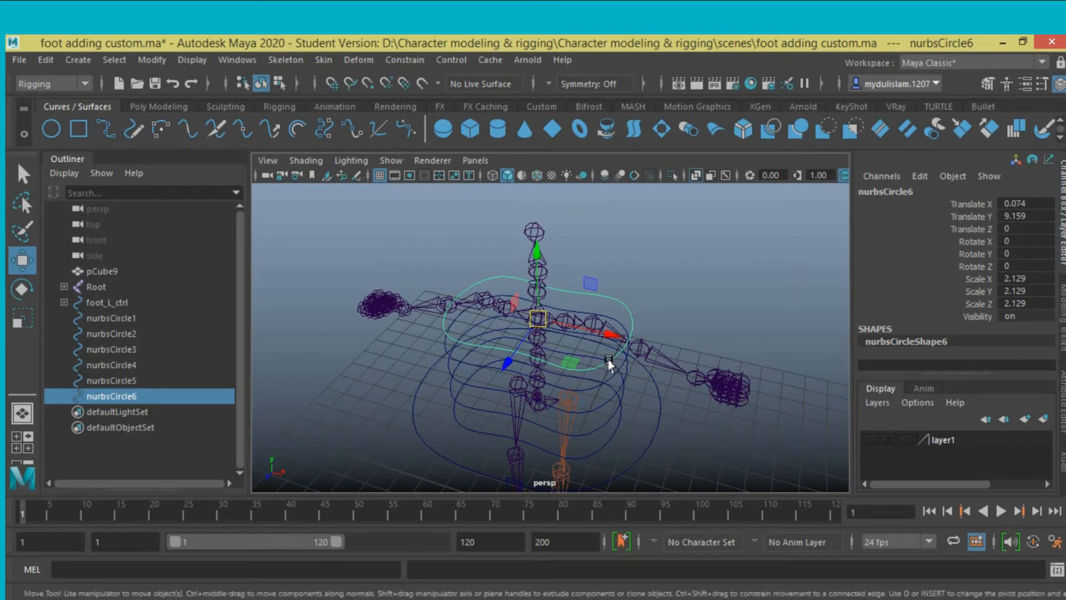
right_drag(610, 364, 519, 232)
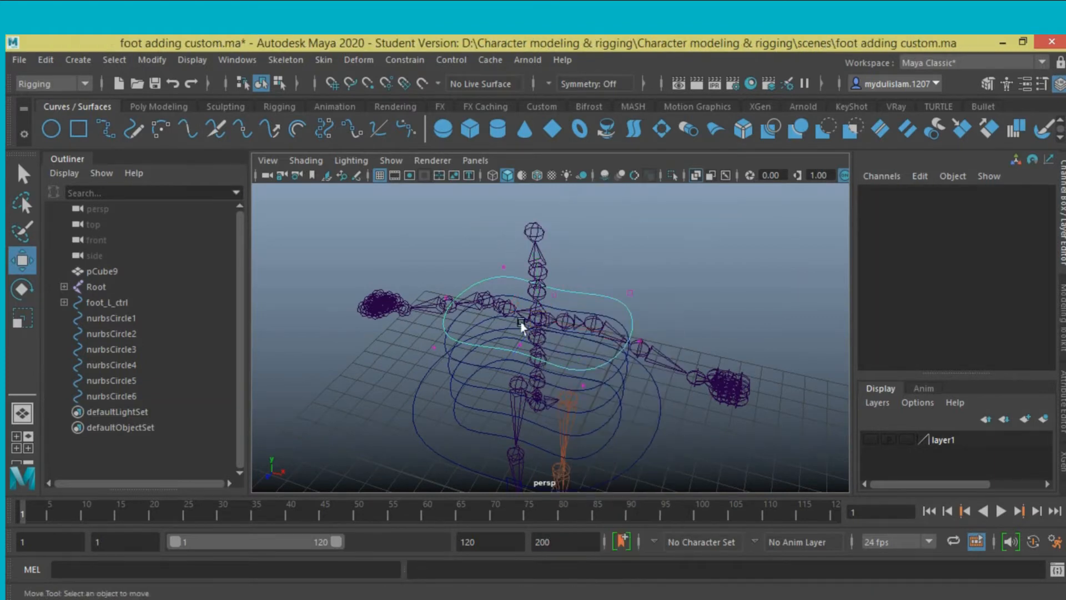
mouse_move(522, 326)
alt+mouse_down()
mouse_move(489, 335)
mouse_move(505, 335)
alt+mouse_up()
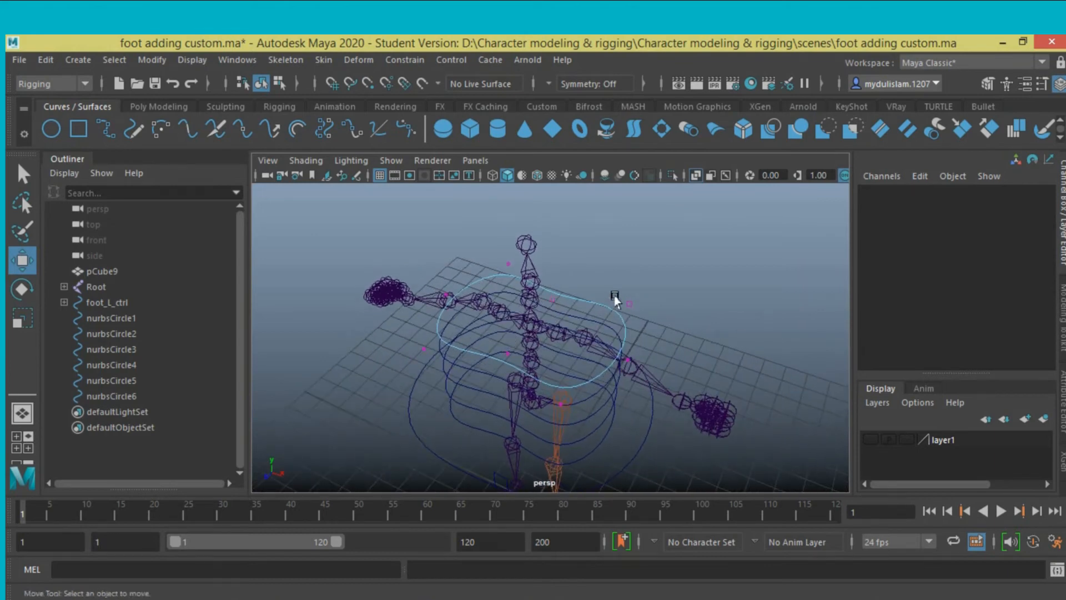
Step: Select the four corner control vertices of the shoulder-level circle together
drag(620, 284, 641, 311)
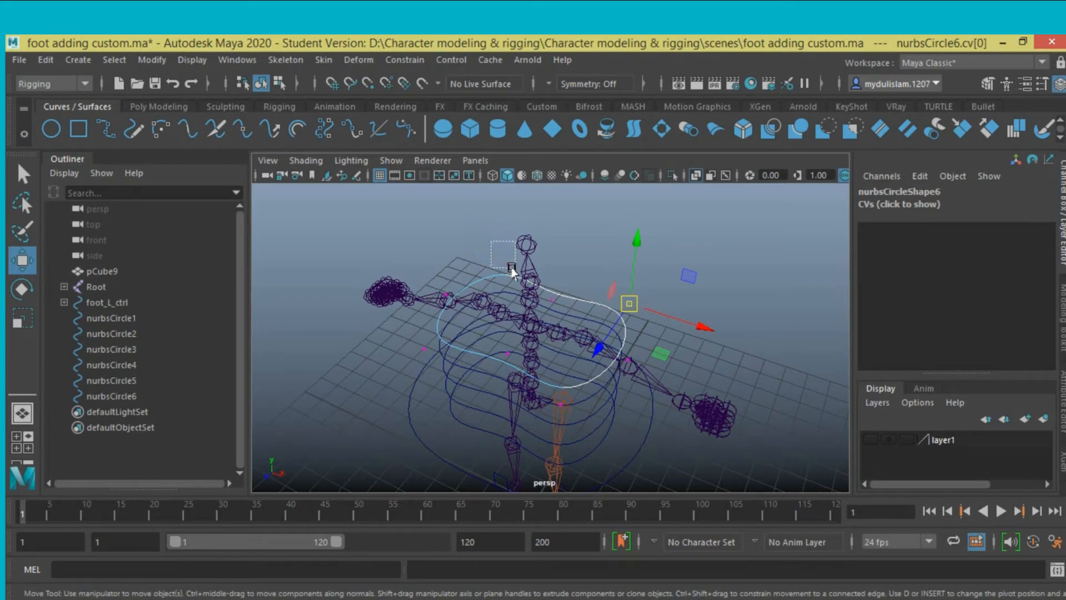
shift+drag(511, 267, 511, 267)
shift+drag(404, 336, 427, 355)
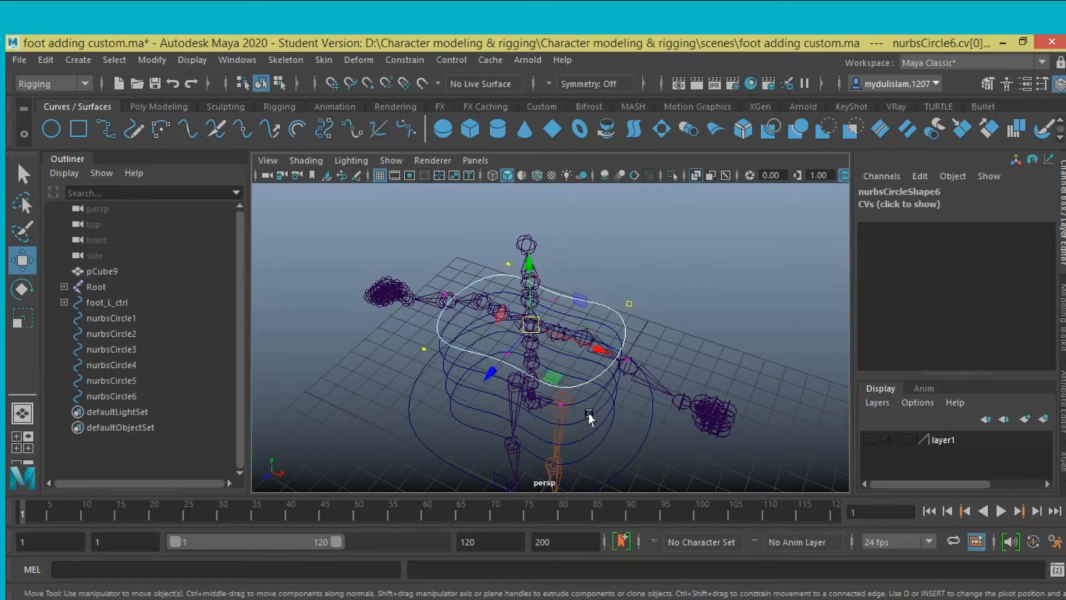
alt+drag(594, 449, 704, 448)
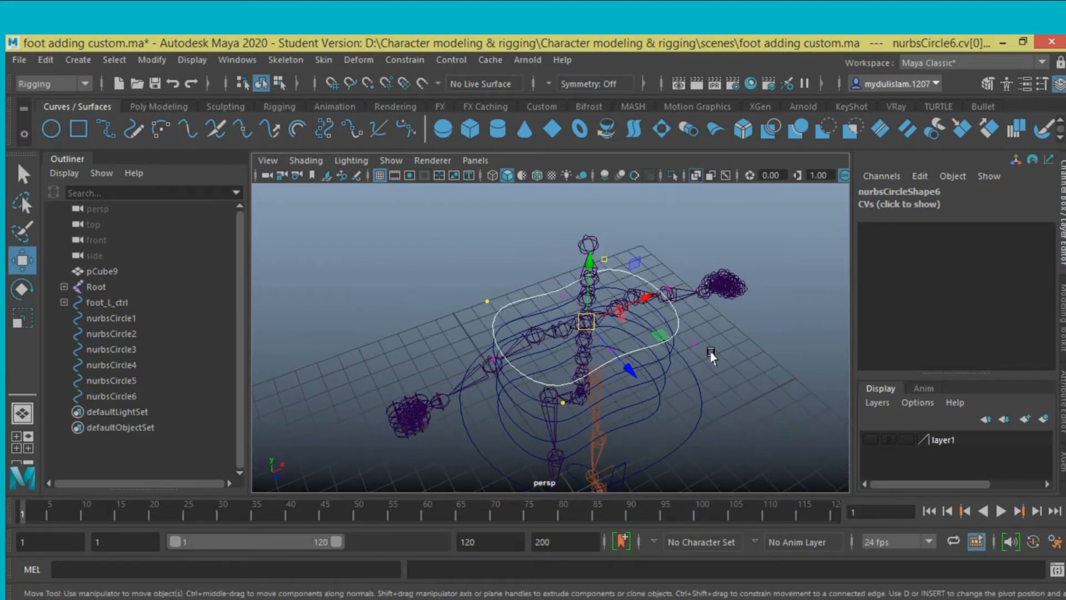
shift+drag(690, 328, 700, 354)
Step: Scale the four corner vertices outward to give the circle a wider, squarer outline, and reselect the curve in object mode
click(32, 316)
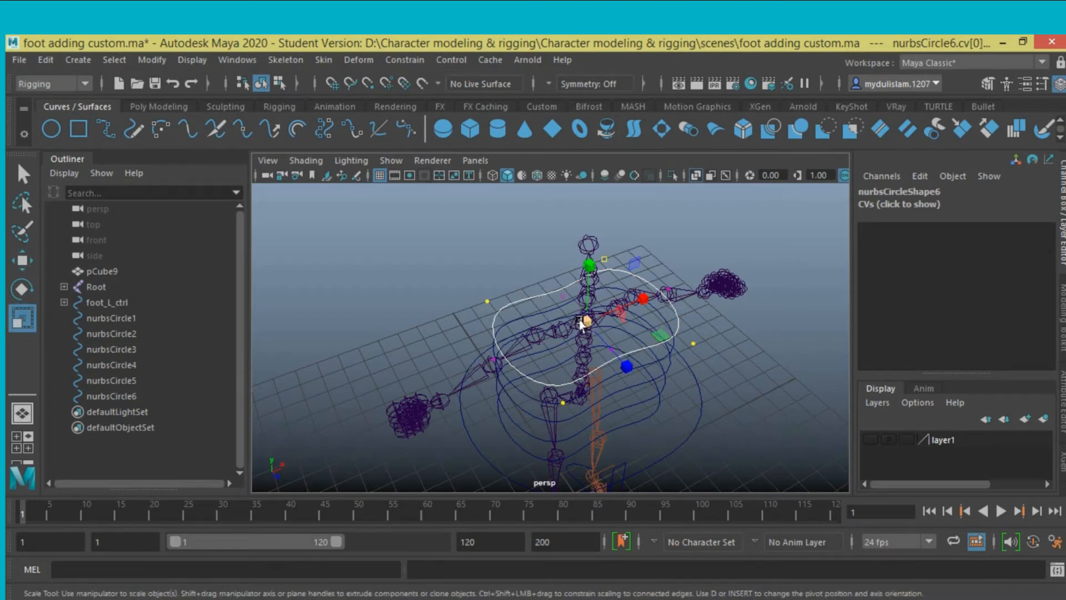
drag(581, 323, 633, 361)
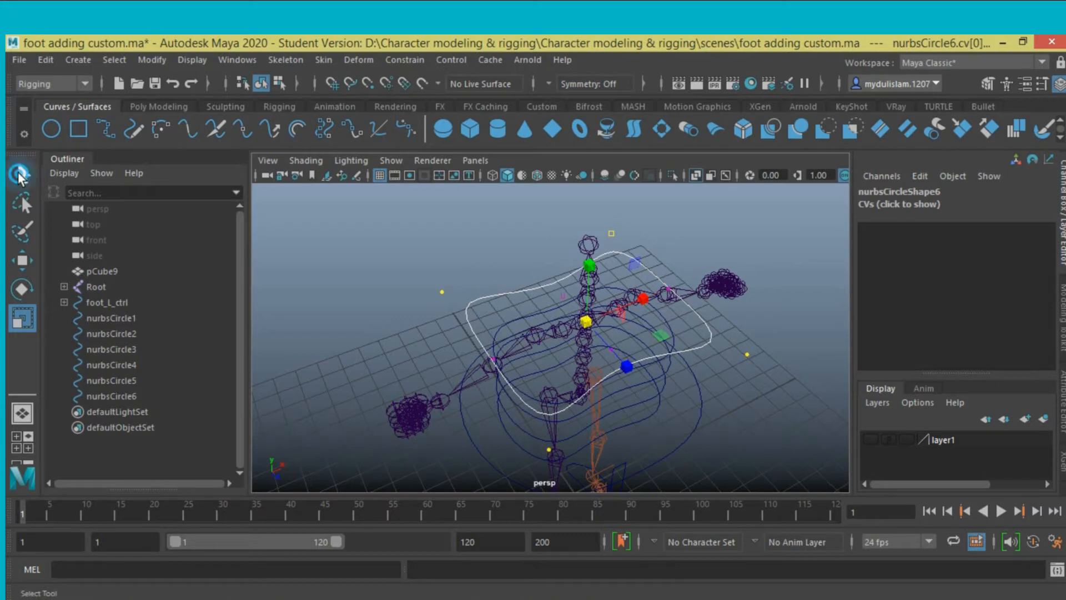
click(23, 174)
right_drag(614, 371, 694, 234)
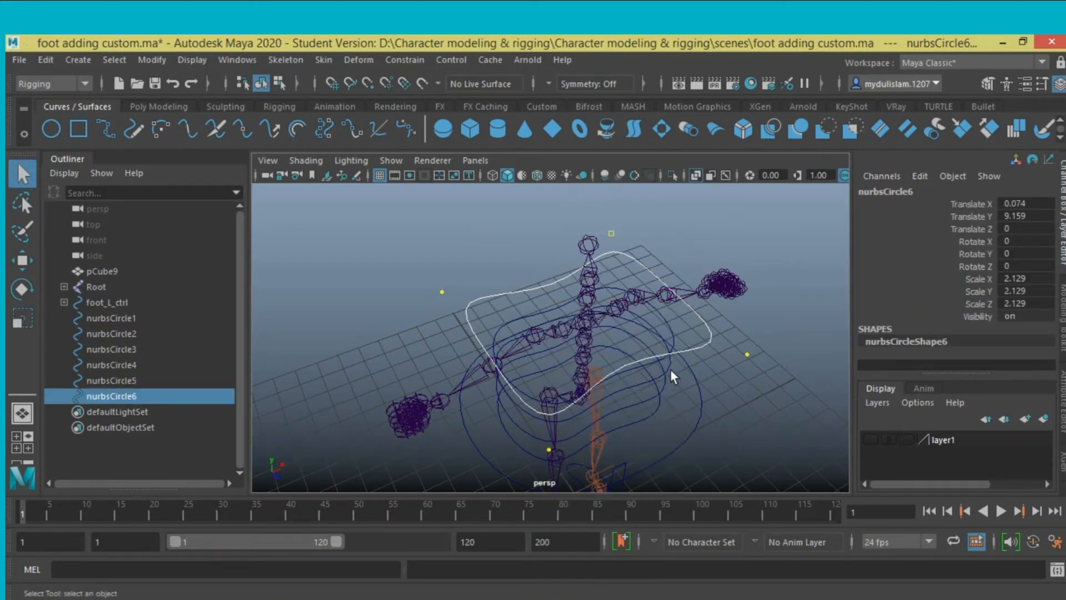
click(674, 350)
click(687, 345)
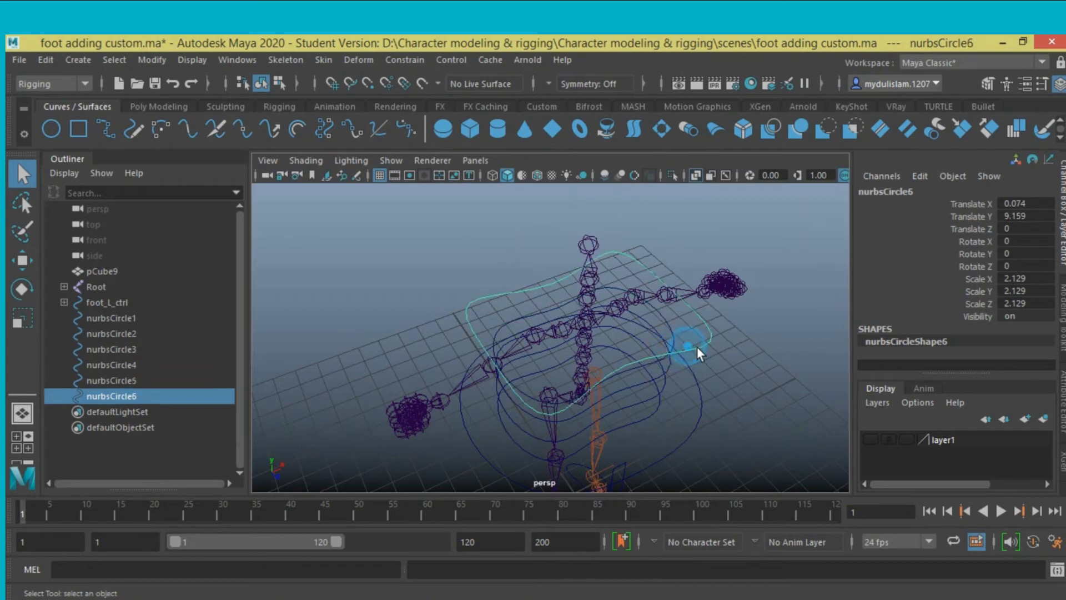
Step: Snap the reshaped shoulder-level curve onto its spine joint again with the Move tool
alt+drag(712, 385, 647, 402)
alt+right_drag(647, 402, 648, 397)
alt+drag(647, 398, 628, 388)
scroll(657, 382, down, 3)
click(23, 260)
key(v)
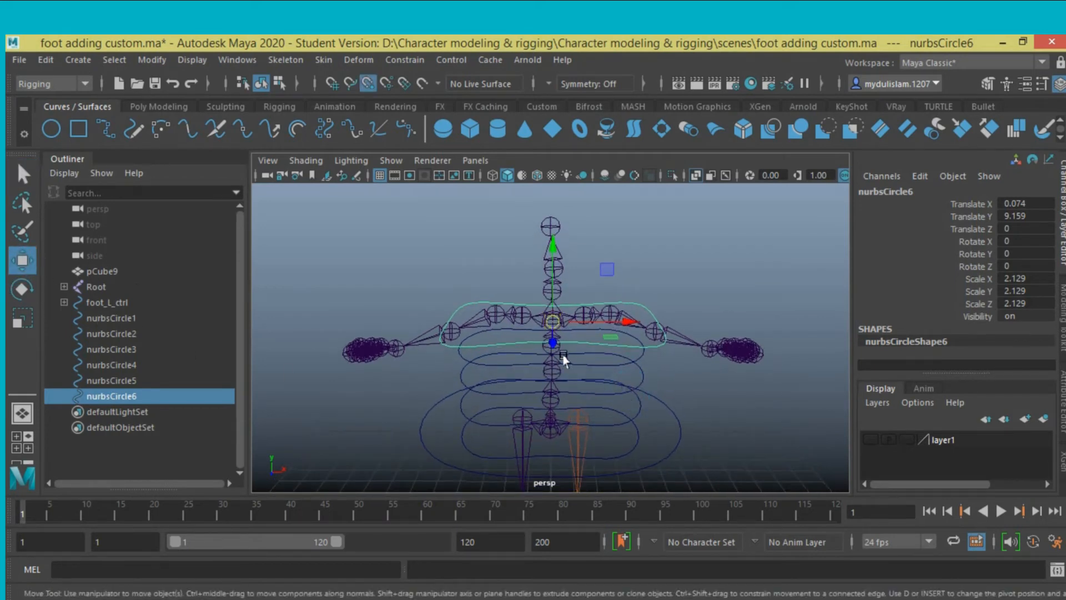
click(552, 322)
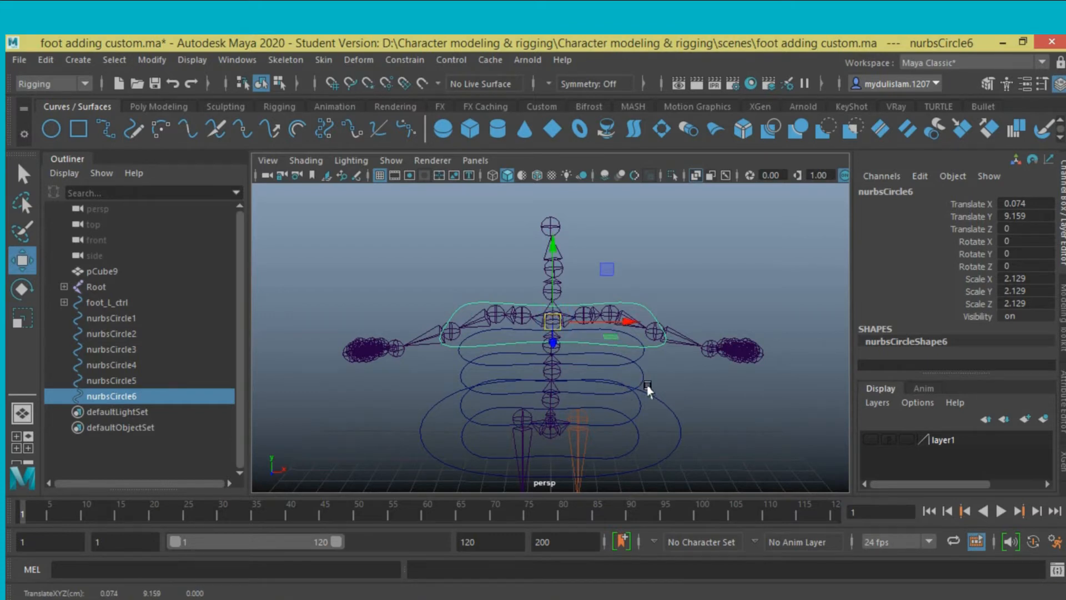
Step: Duplicate the reshaped shoulder-level curve and move the copy straight up to the neck, at Translate Y 10.277
mouse_move(648, 390)
alt+mouse_down()
mouse_move(602, 395)
mouse_move(655, 395)
alt+mouse_up()
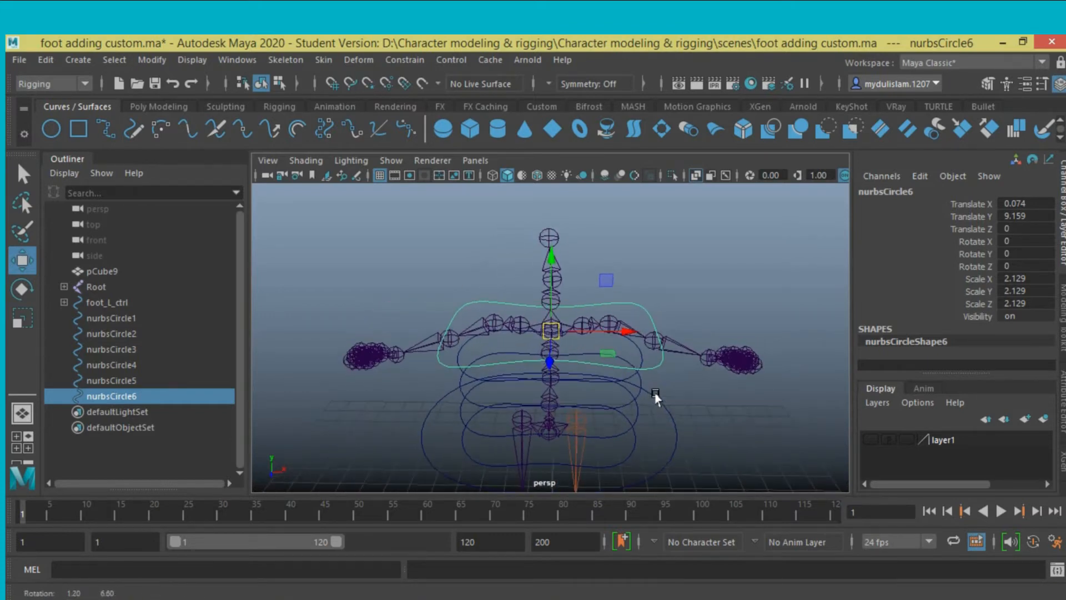
mouse_move(651, 400)
alt+right_down()
mouse_move(657, 432)
mouse_move(651, 396)
alt+right_up()
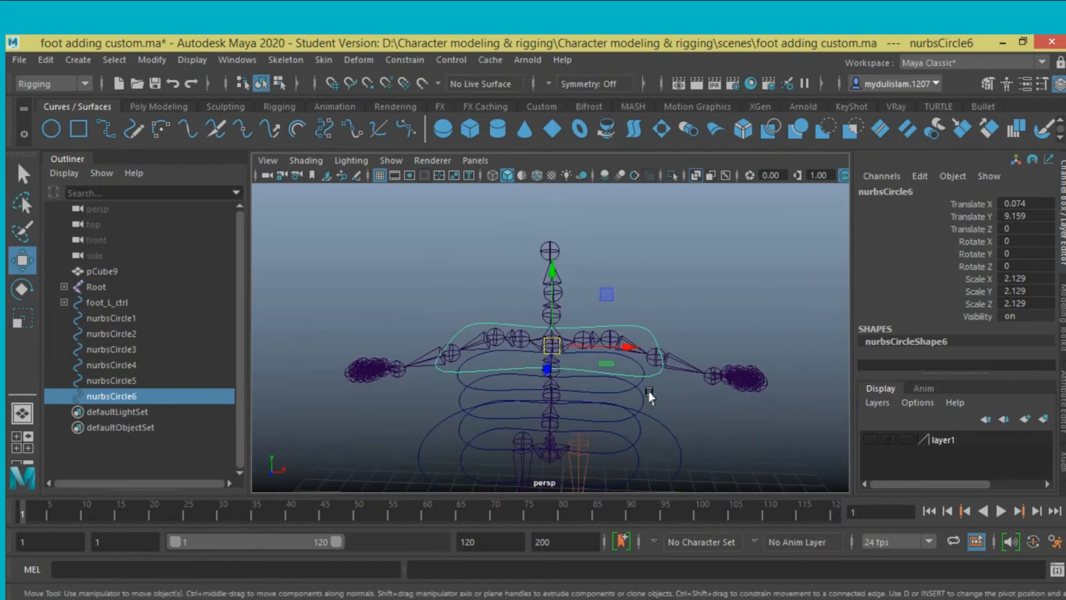
alt+drag(649, 389, 627, 378)
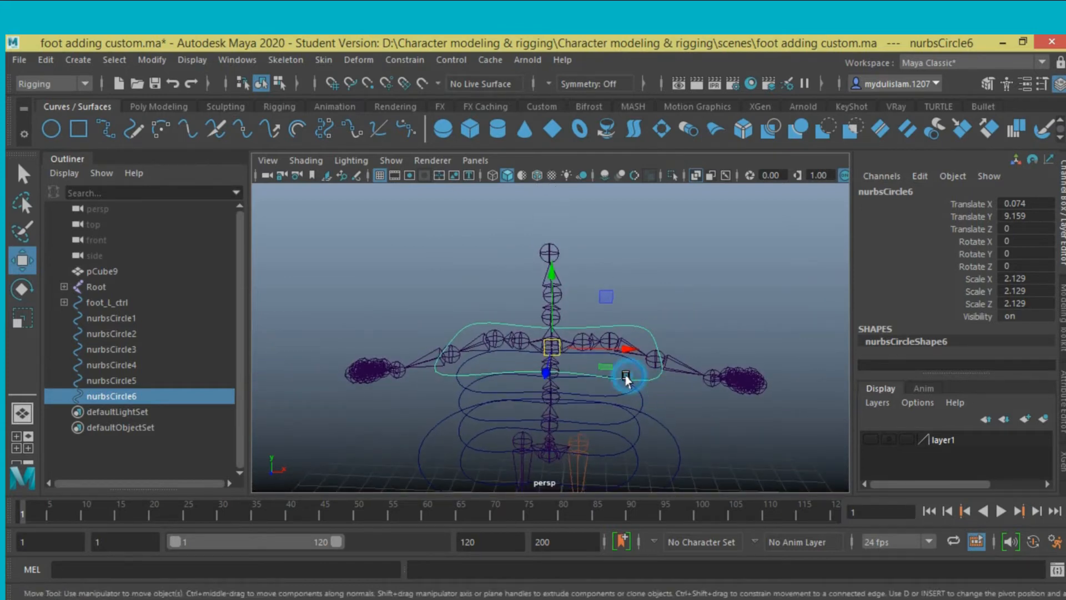
key(ctrl+d)
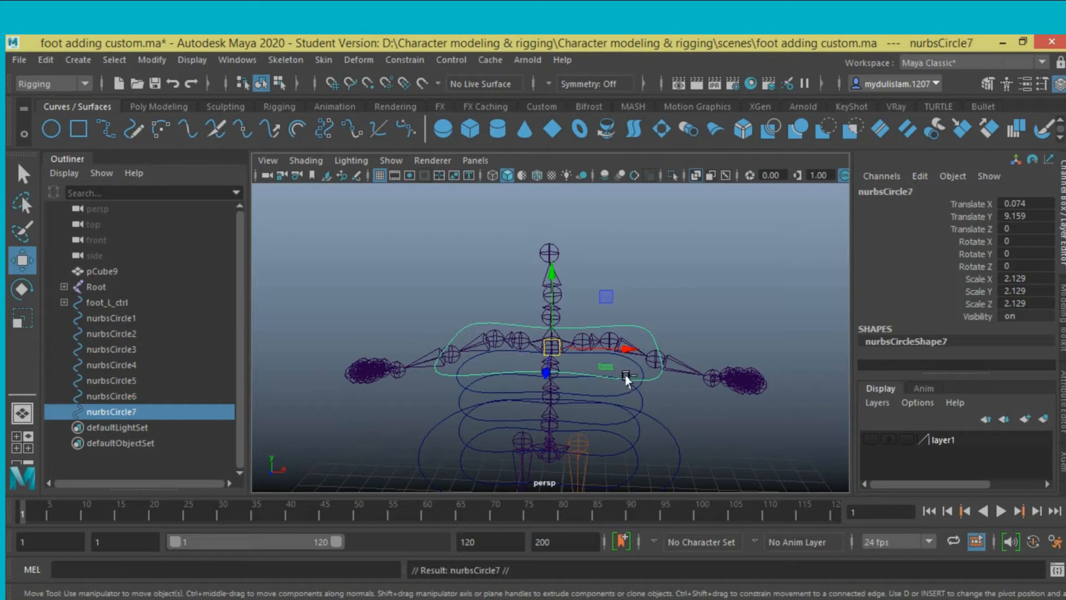
drag(557, 307, 547, 251)
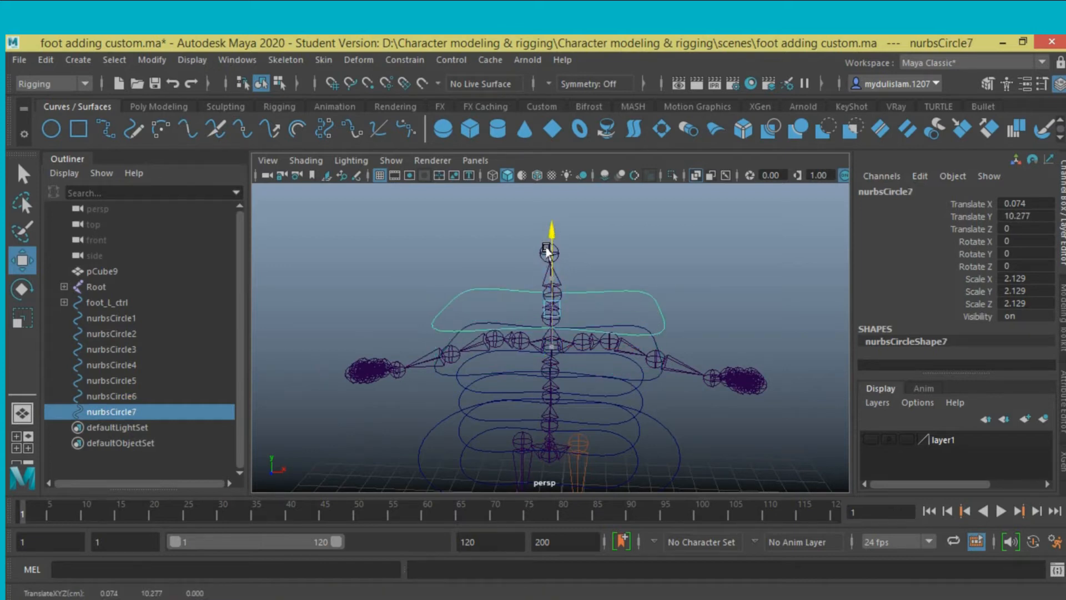
Step: Scale the neck curve uniformly to 1.333, and show the body mesh in layer1 to check its size around the neck
click(24, 318)
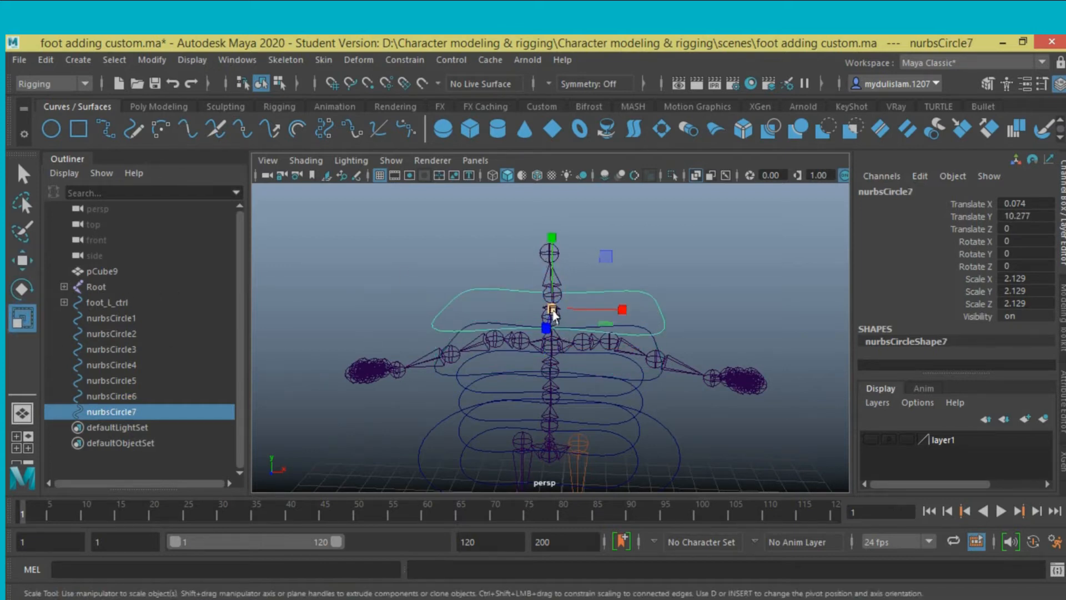
drag(554, 315, 494, 332)
click(871, 439)
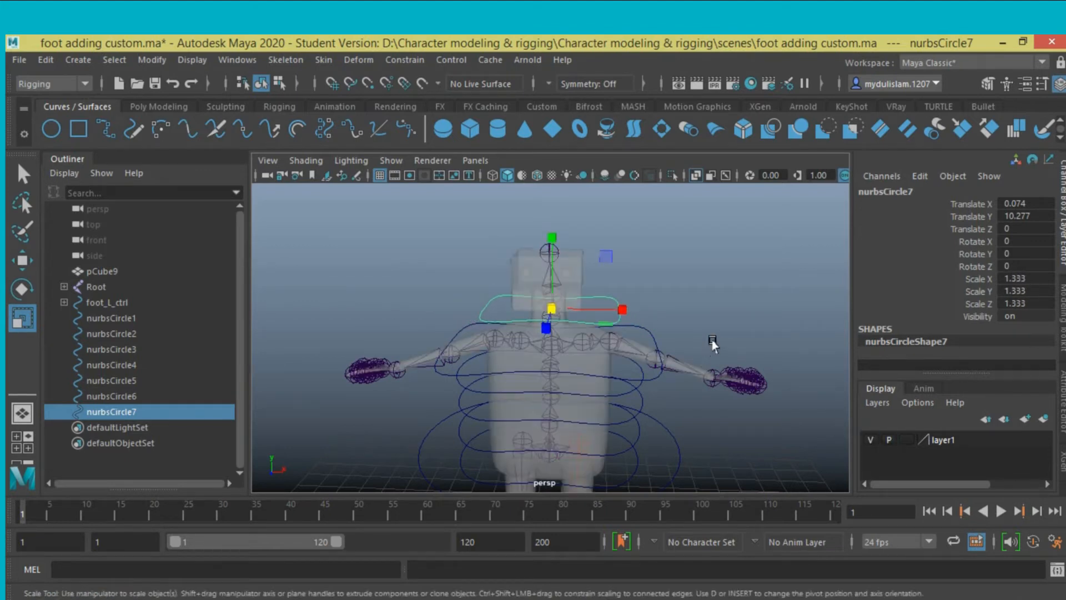
alt+right_drag(657, 349, 709, 368)
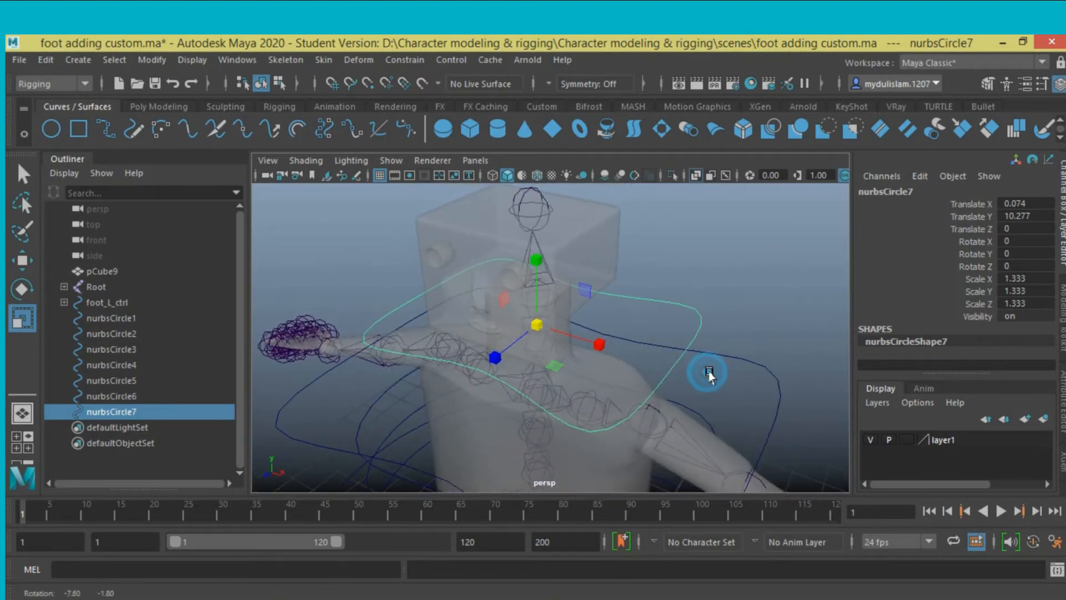
Step: Hide the body mesh in layer1 and snap the neck curve onto the neck joint with the Move tool
click(871, 439)
alt+drag(708, 402, 737, 388)
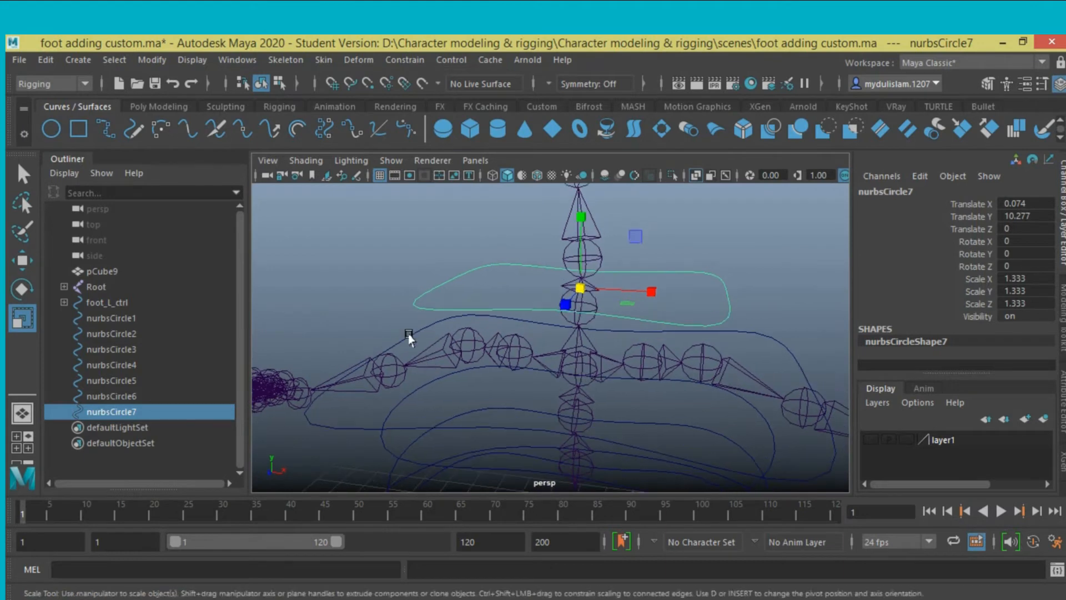
alt+drag(577, 323, 551, 380)
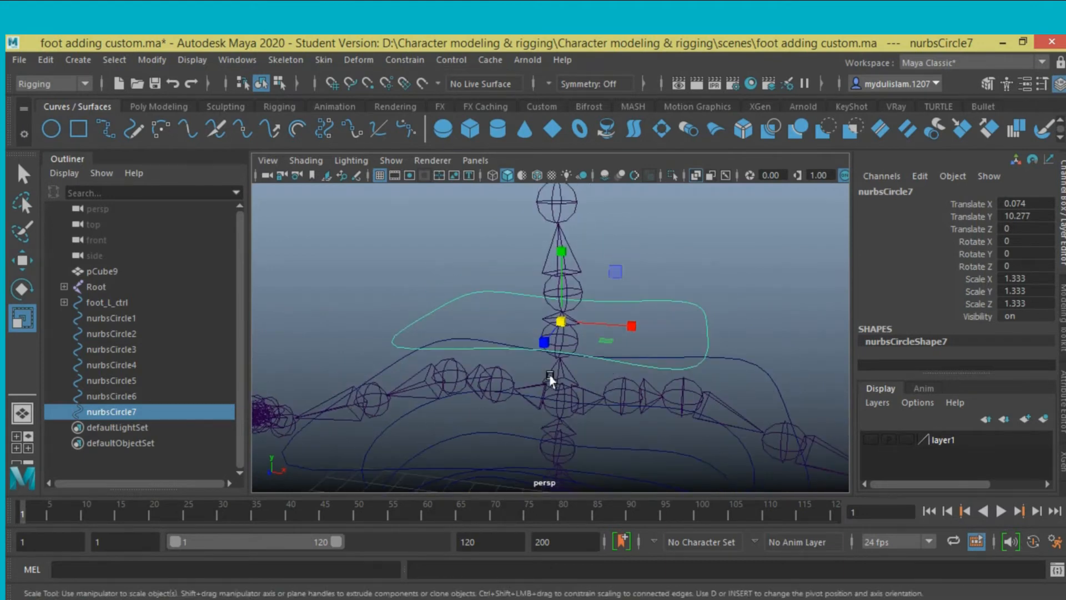
click(21, 262)
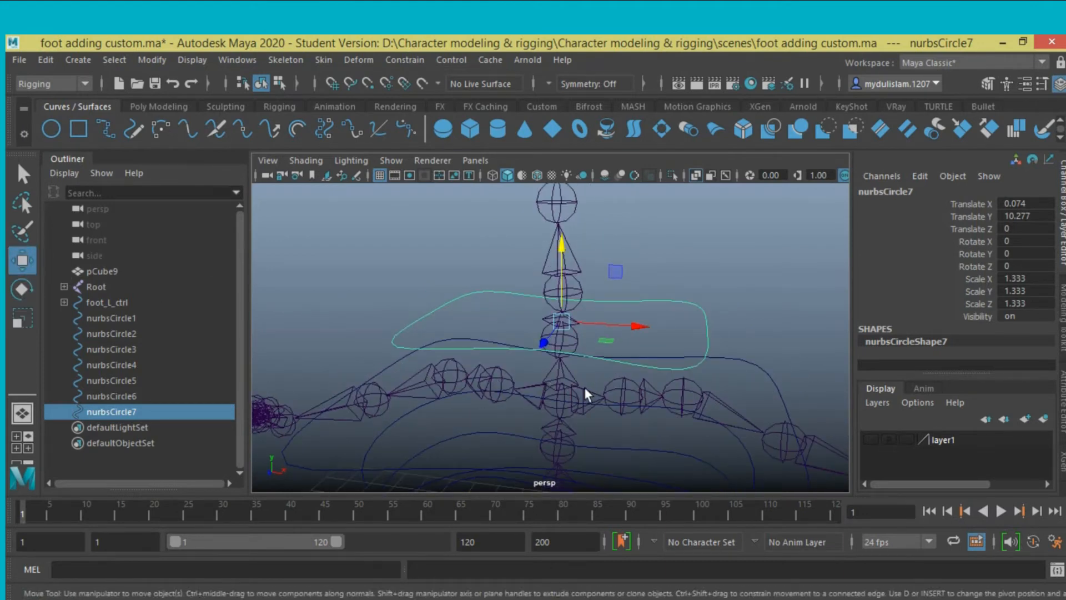
key(v)
drag(561, 320, 558, 323)
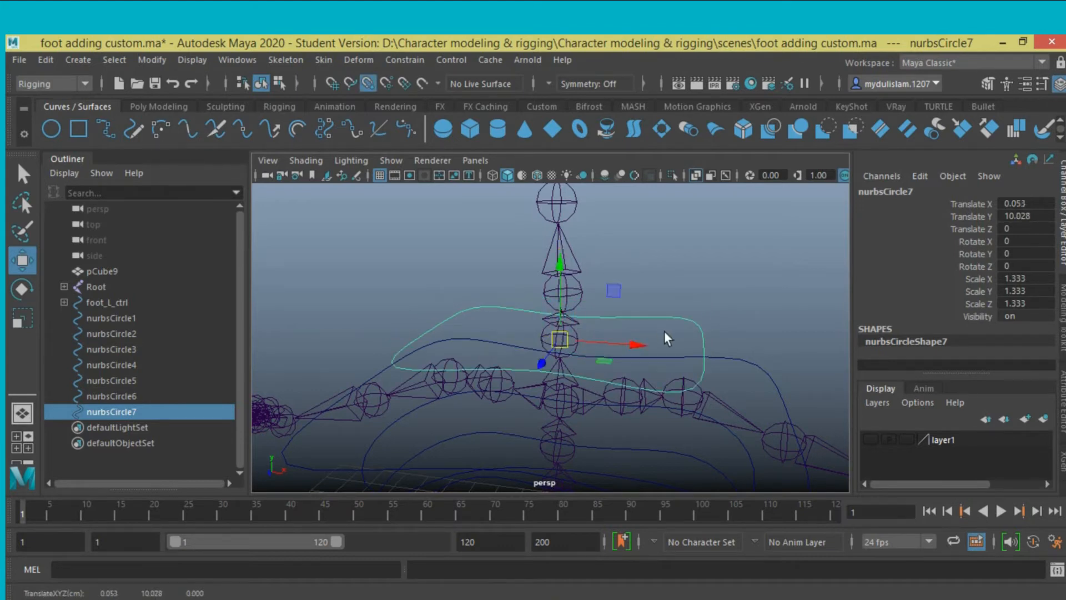
mouse_move(660, 340)
alt+mouse_down()
mouse_move(571, 360)
mouse_move(673, 349)
alt+mouse_up()
scroll(672, 350, down, 3)
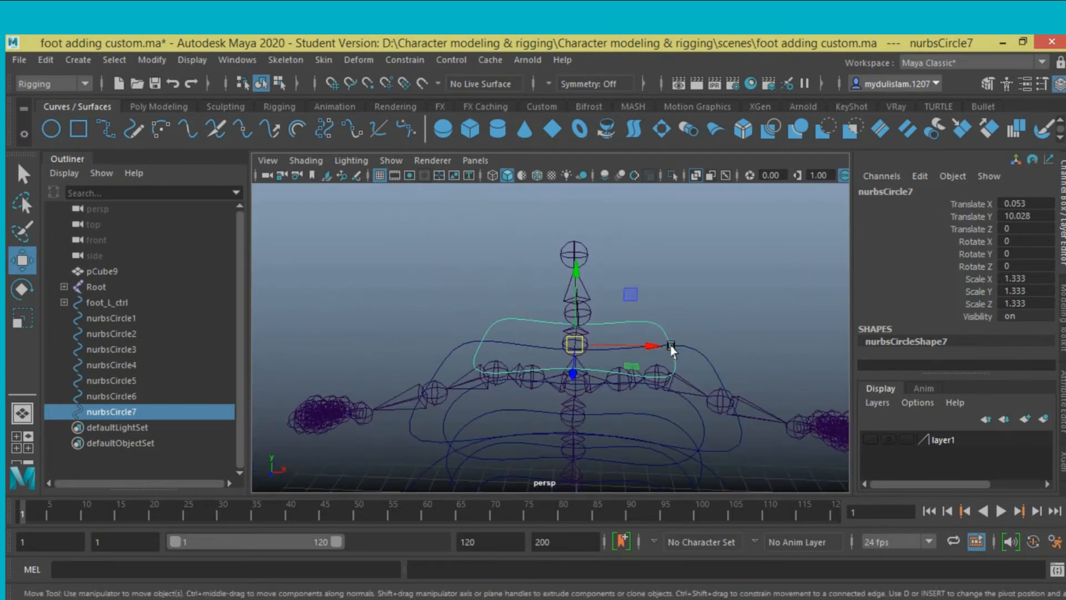
Step: Duplicate the neck curve and move the copy straight up to the top head joint, at Translate Y 11.807
alt+drag(646, 386, 639, 290)
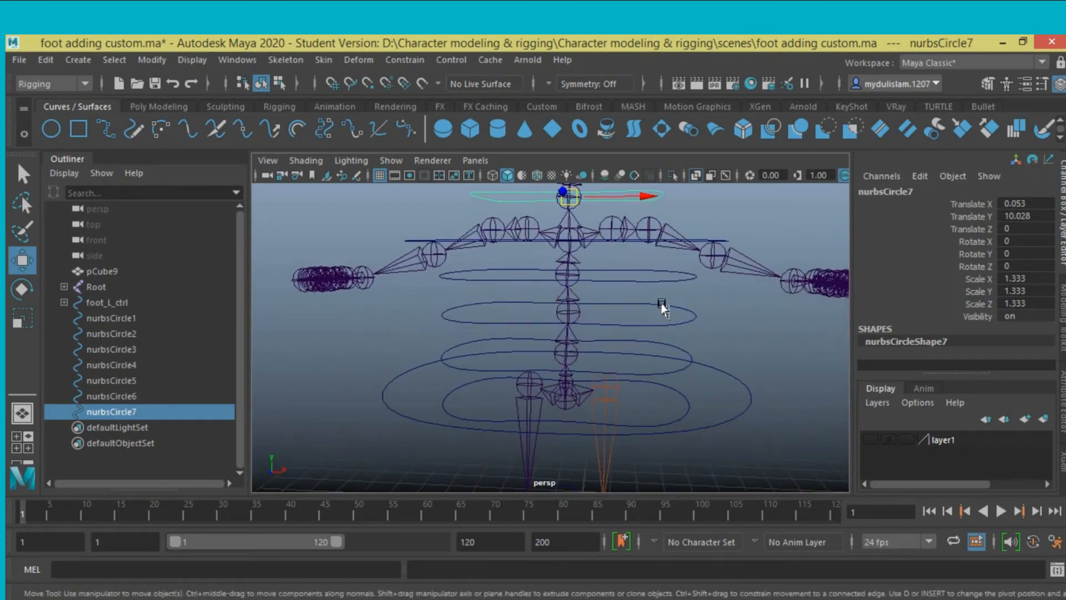
click(663, 307)
alt+drag(714, 333, 653, 328)
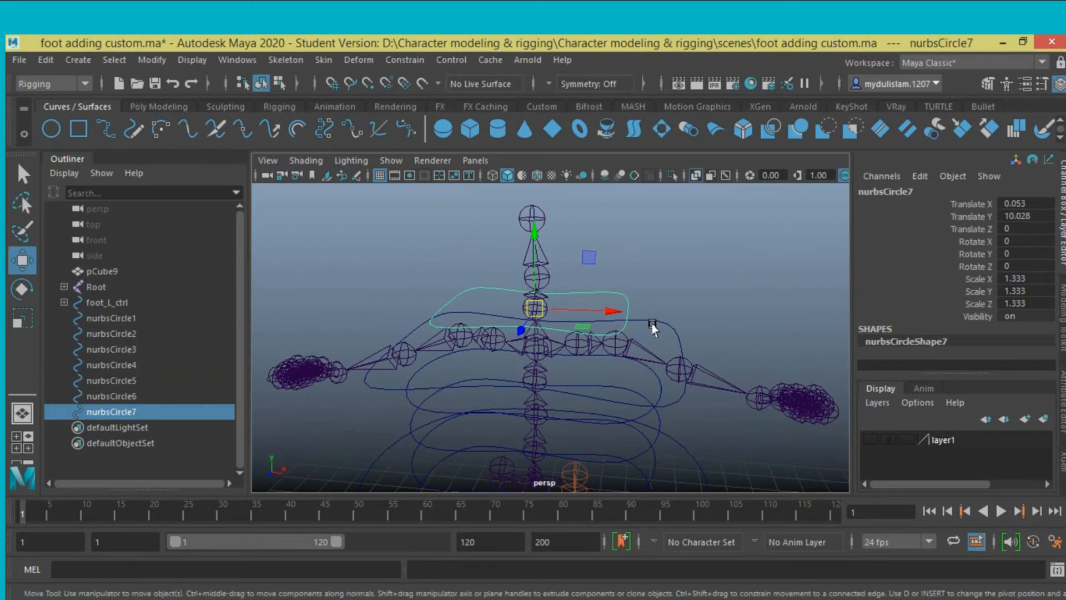
key(ctrl+d)
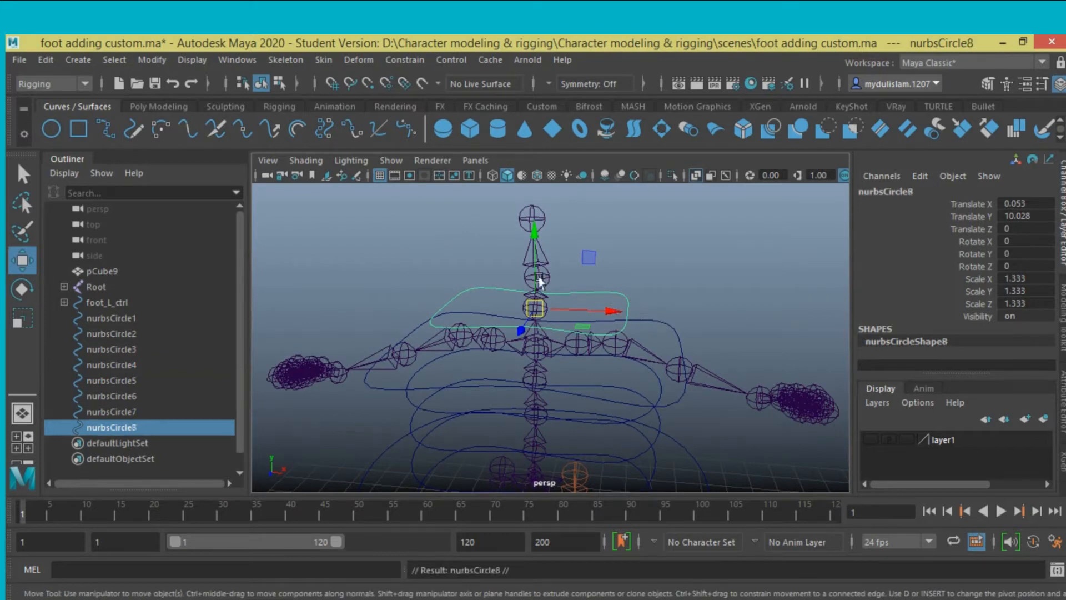
drag(533, 239, 534, 140)
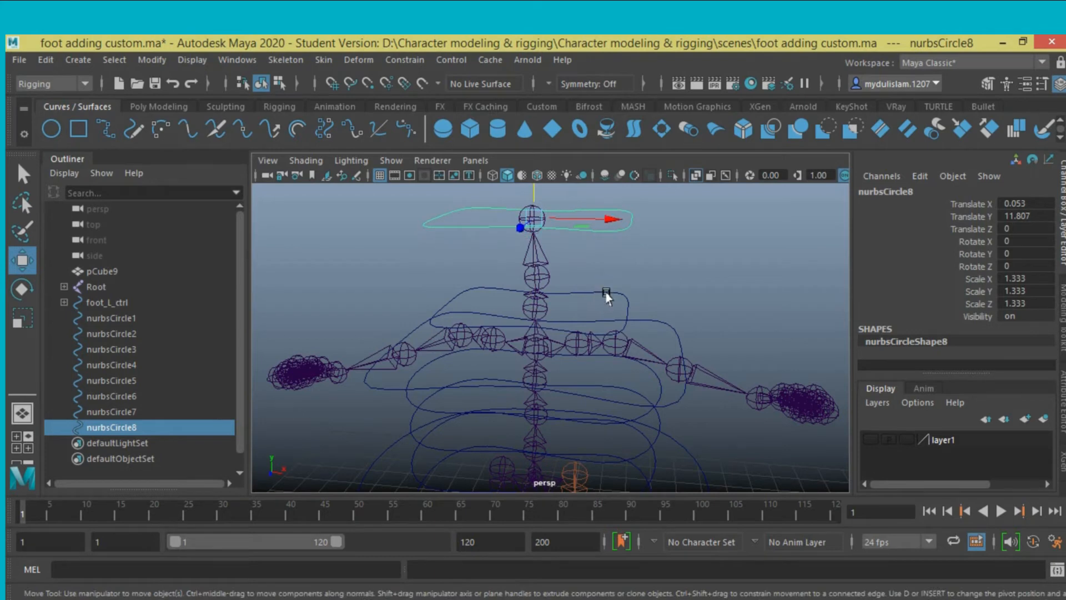
alt+drag(607, 298, 597, 359)
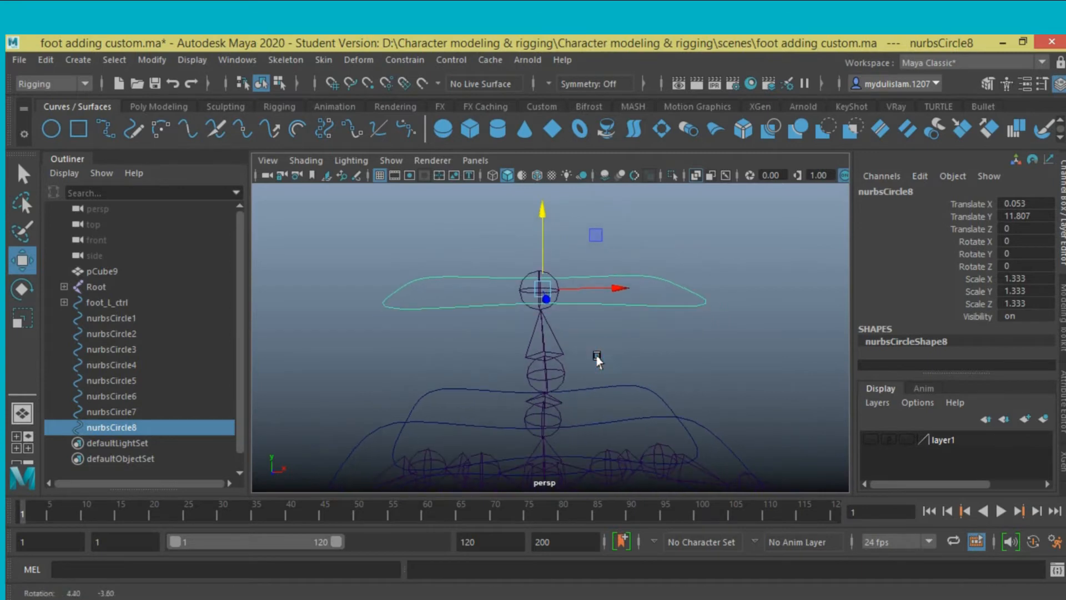
click(519, 282)
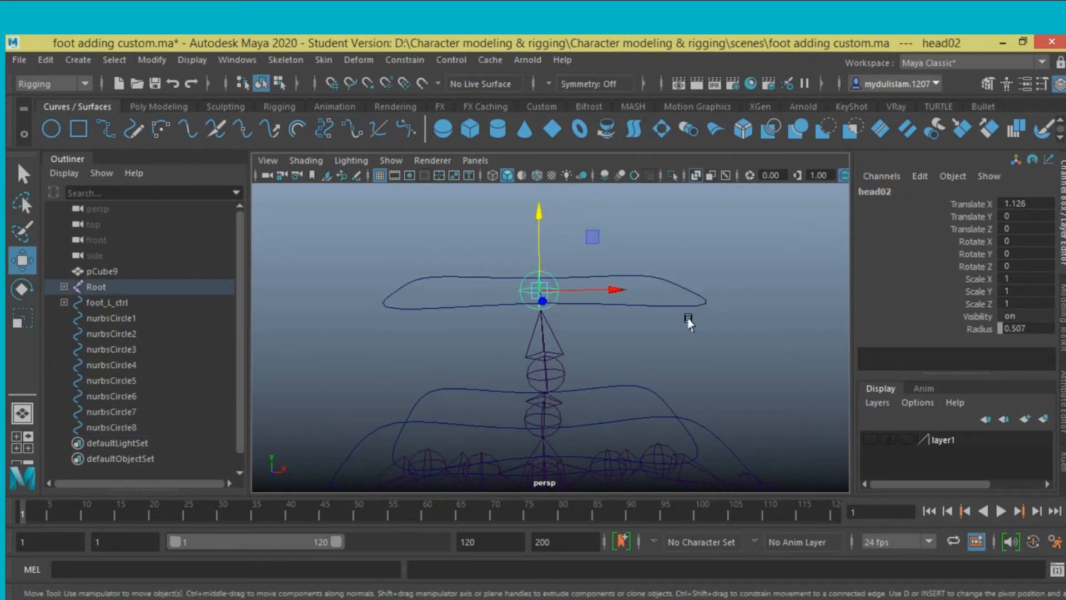
mouse_move(688, 323)
alt+mouse_down()
mouse_move(683, 340)
mouse_move(695, 310)
mouse_move(683, 328)
mouse_move(678, 307)
alt+mouse_up()
key(v)
drag(533, 292, 581, 298)
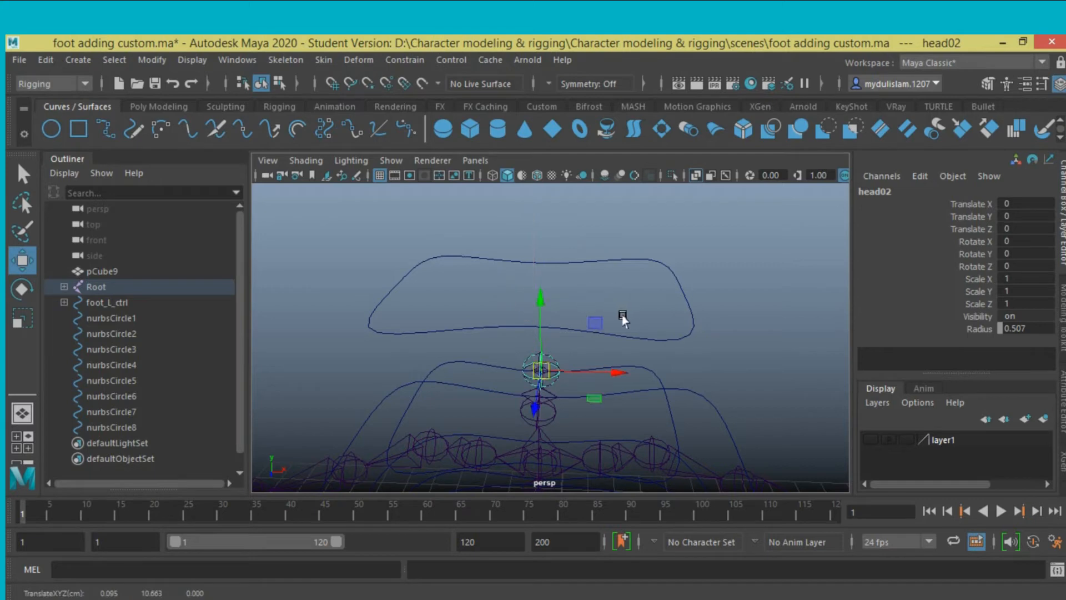
key(ctrl+z)
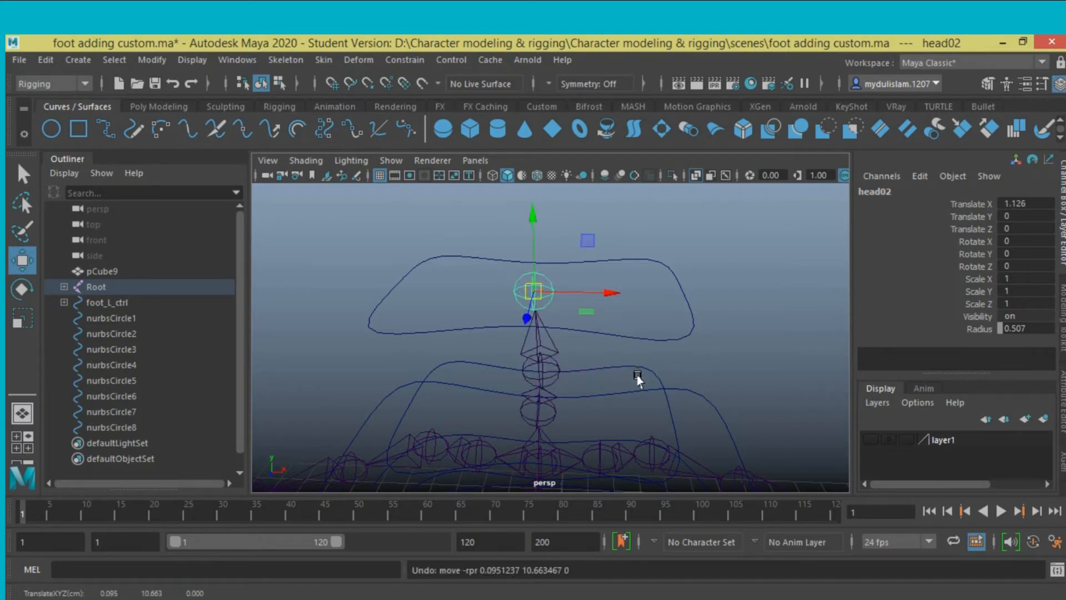
Step: Select the head curve and snap it onto the top head joint, head02
alt+drag(638, 376, 646, 365)
drag(663, 303, 672, 334)
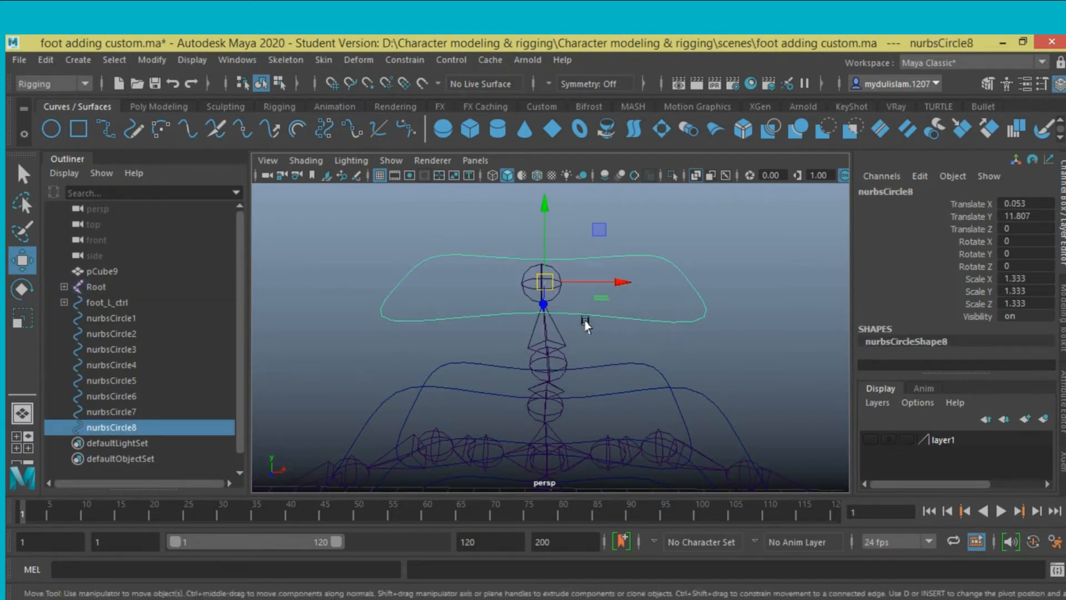
key(v)
drag(544, 283, 541, 290)
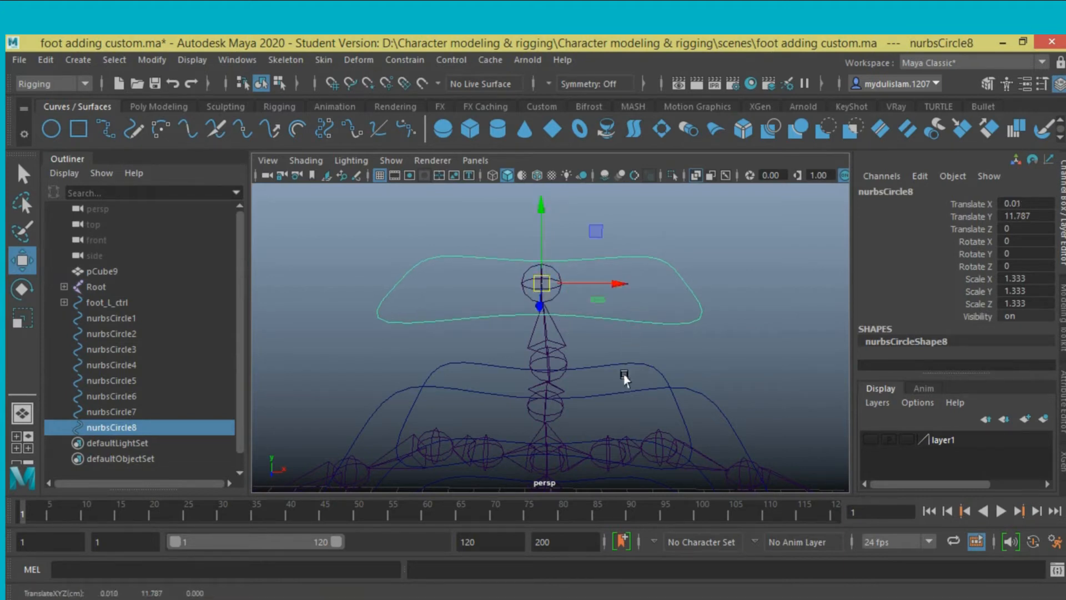
Step: Snap the head curve's pivot down onto the head01 joint while leaving the curve itself at the top of the head
alt+drag(624, 375, 623, 297)
alt+drag(613, 348, 616, 383)
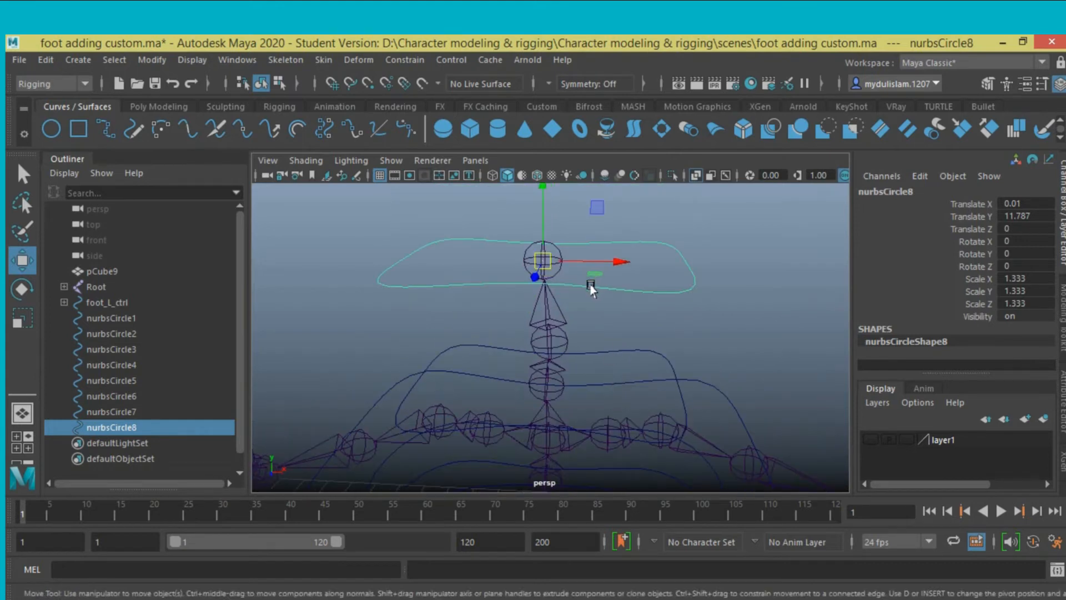
key(d)
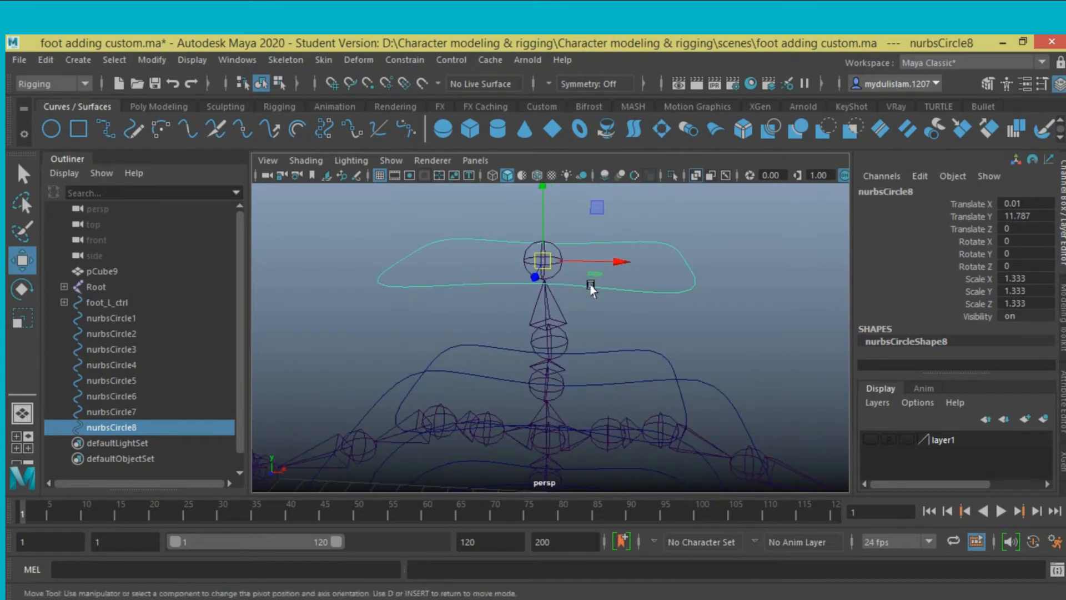
key(d)
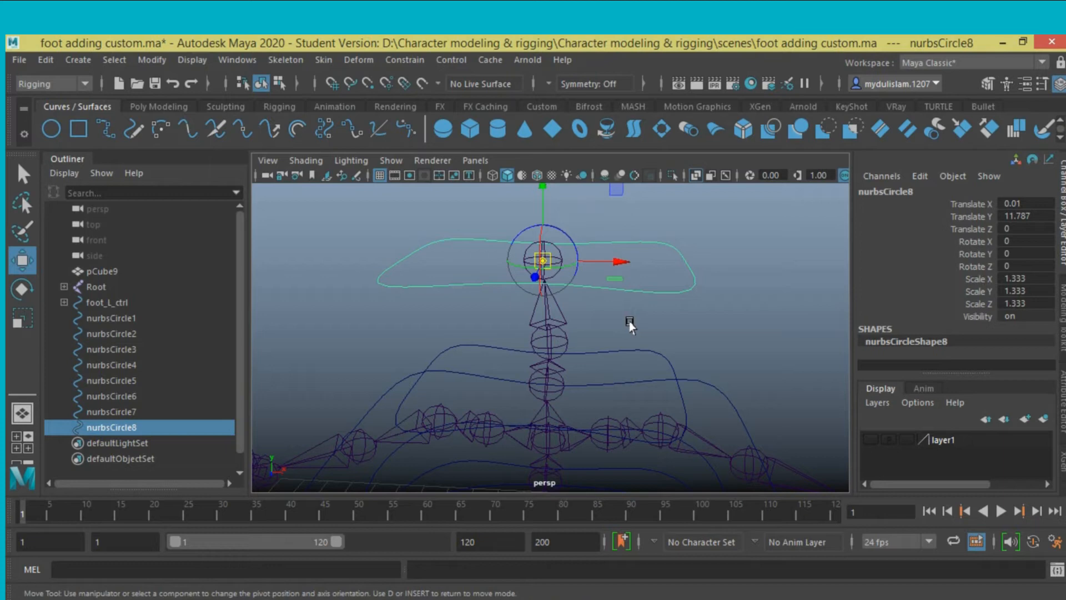
key(v)
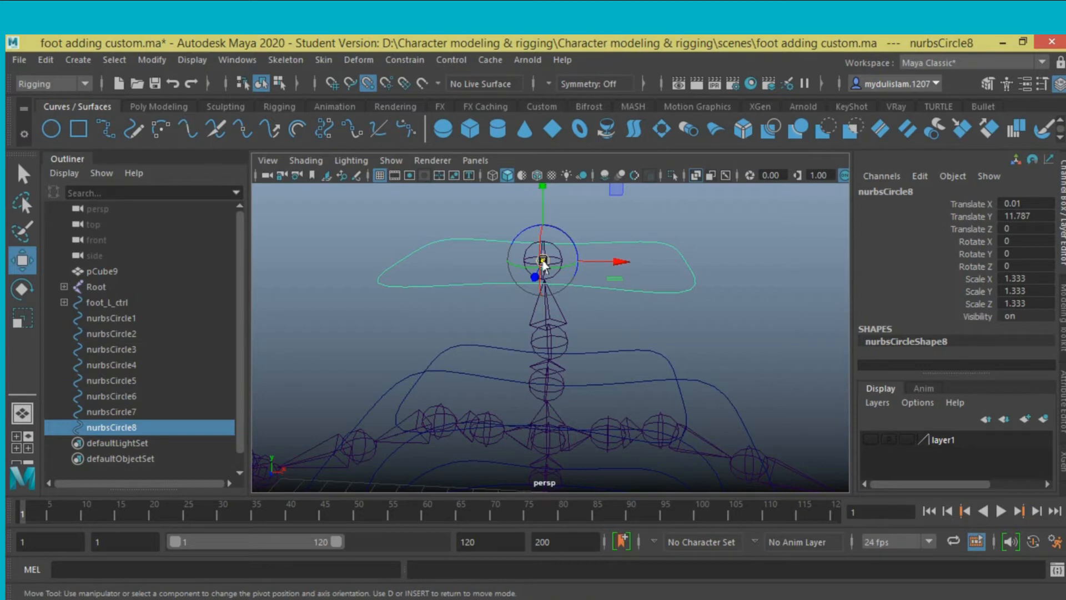
drag(543, 265, 549, 340)
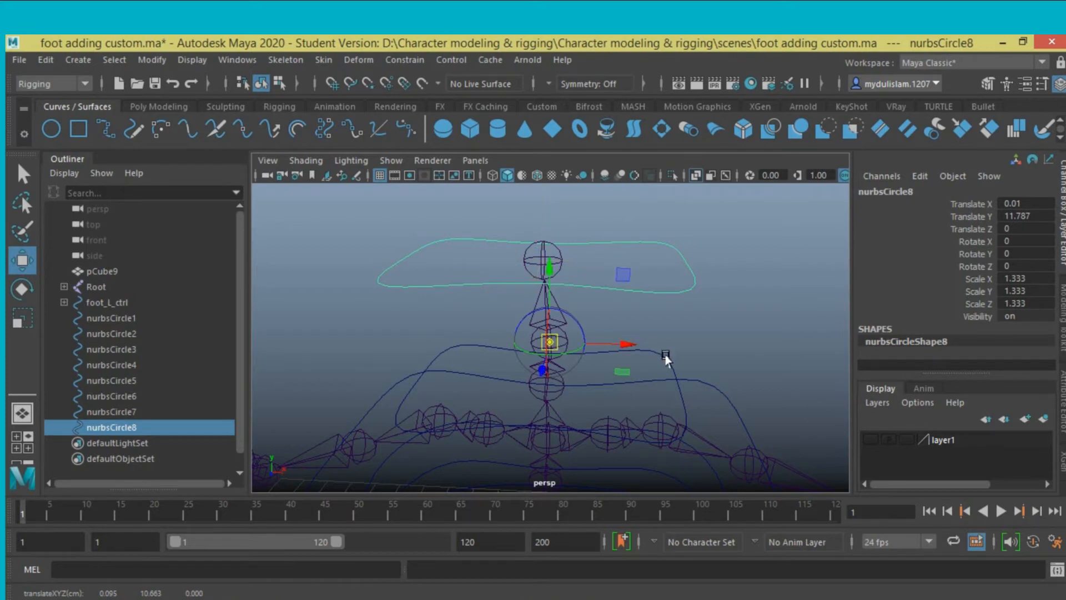
Step: Examine the head curve's pivot from several angles and select the joint beneath it to check its name
alt+drag(678, 391, 693, 321)
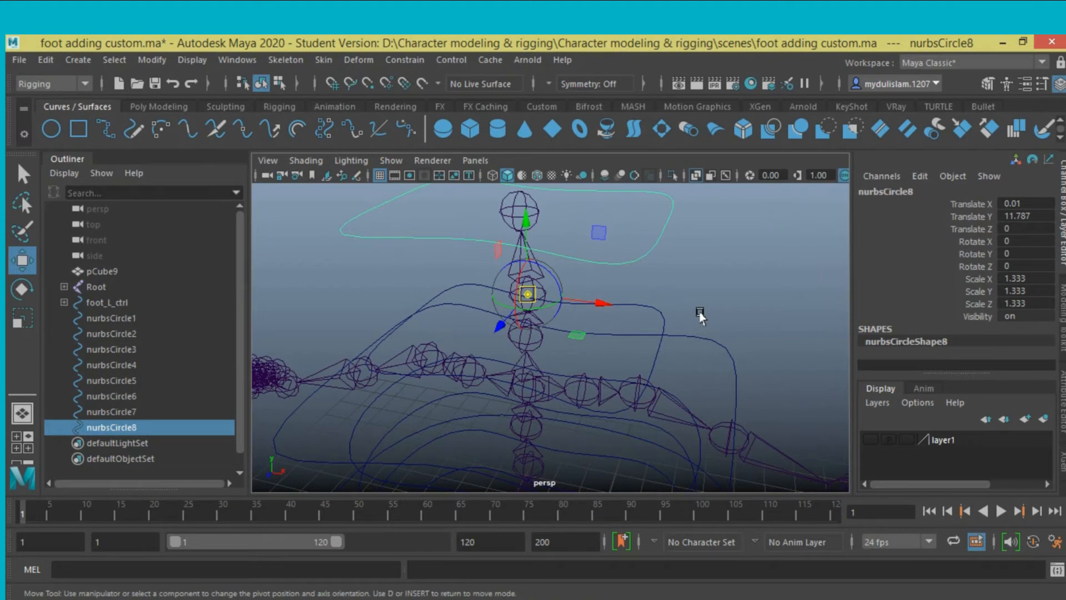
scroll(593, 335, down, 3)
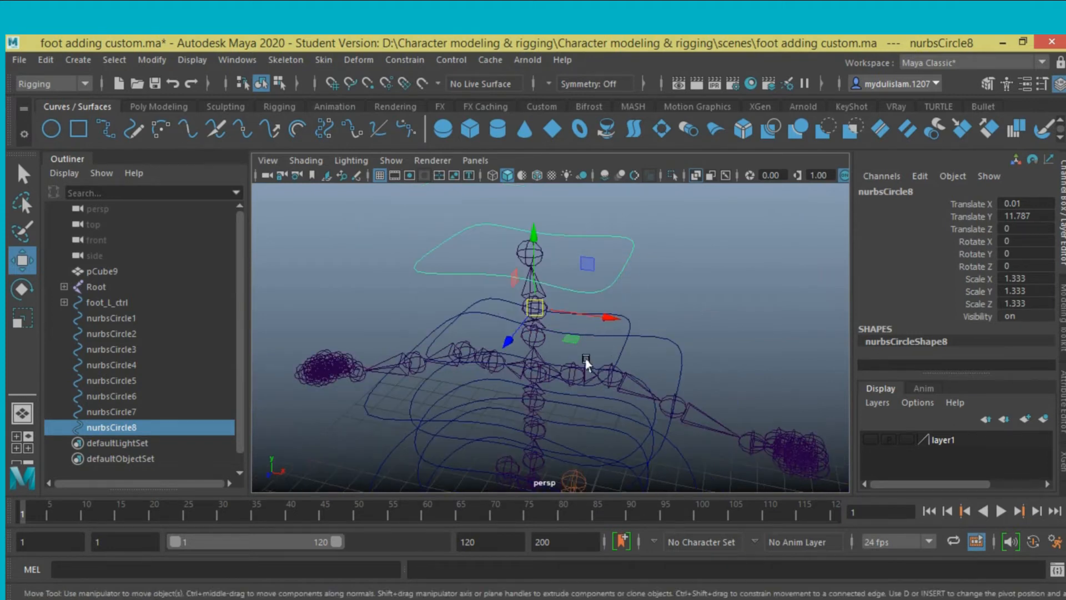
alt+drag(598, 375, 638, 356)
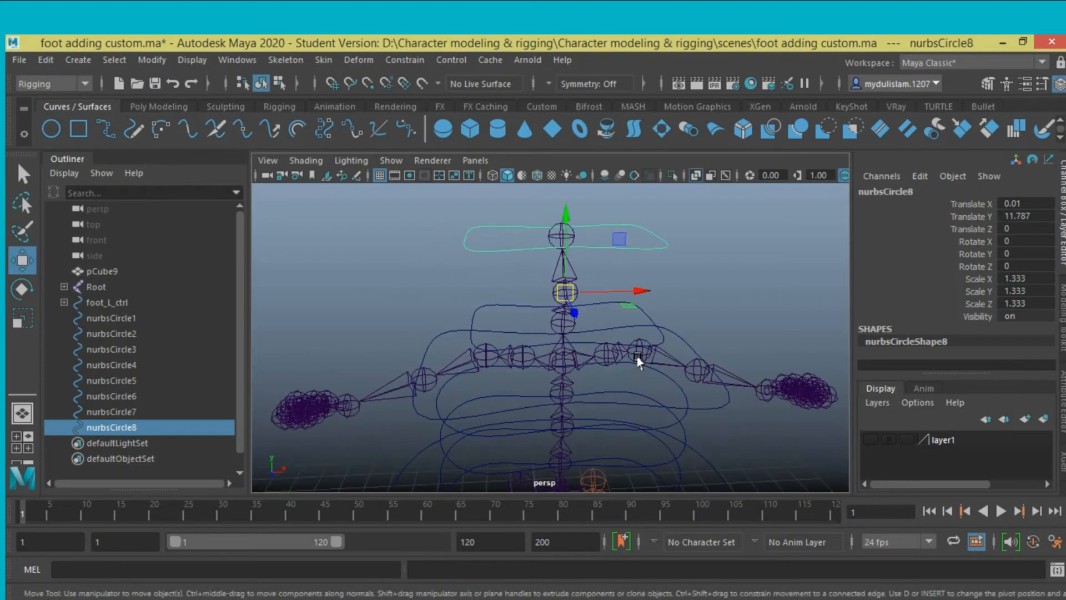
alt+middle_drag(638, 356, 629, 401)
scroll(628, 402, up, 3)
scroll(627, 402, up, 4)
alt+drag(625, 384, 629, 368)
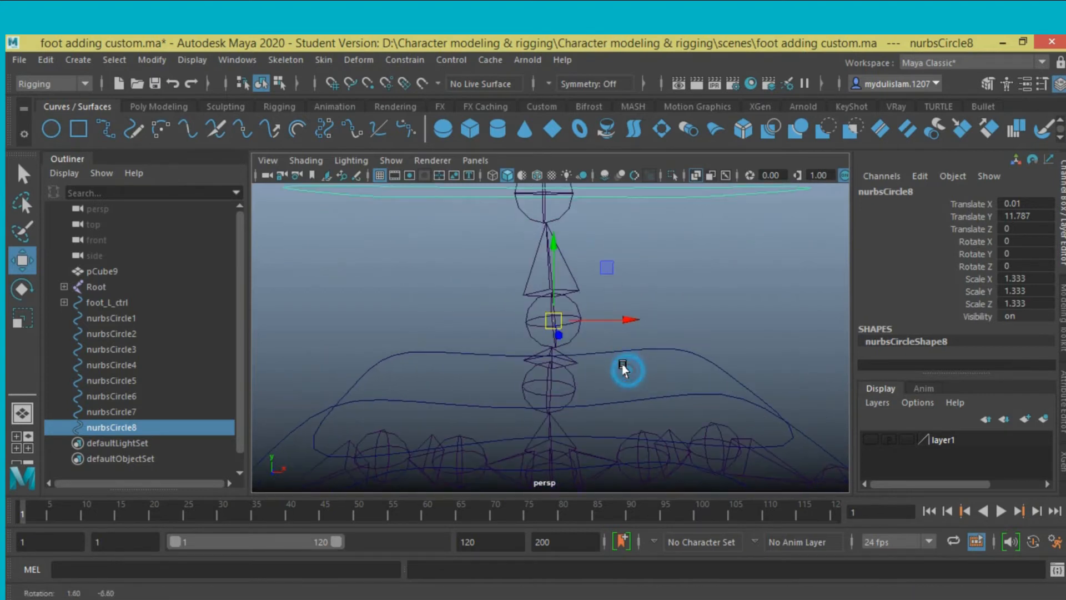
click(577, 332)
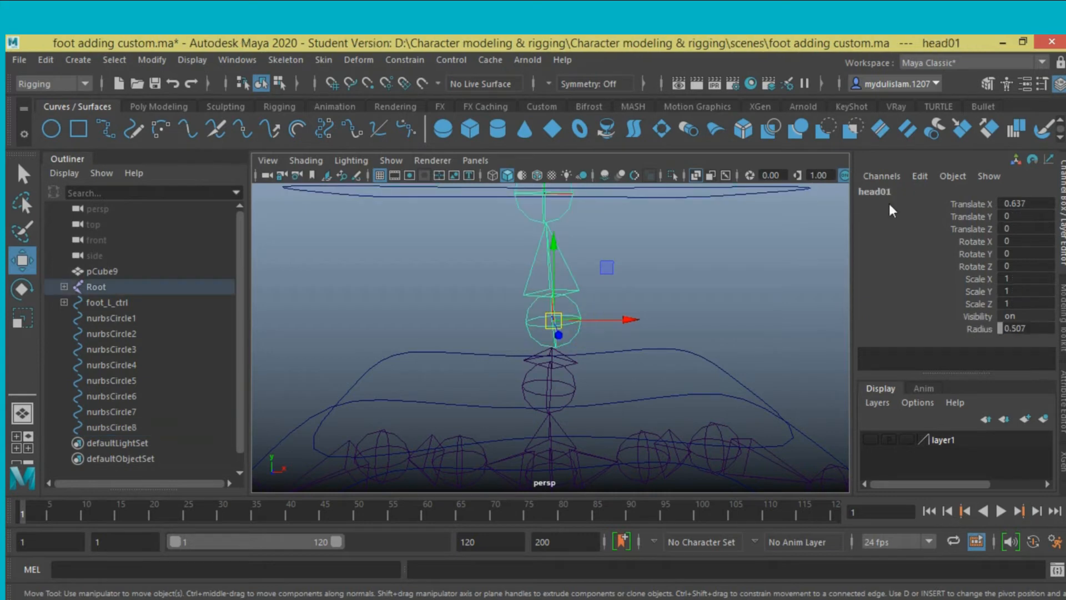
scroll(701, 264, down, 5)
alt+middle_drag(678, 332, 697, 265)
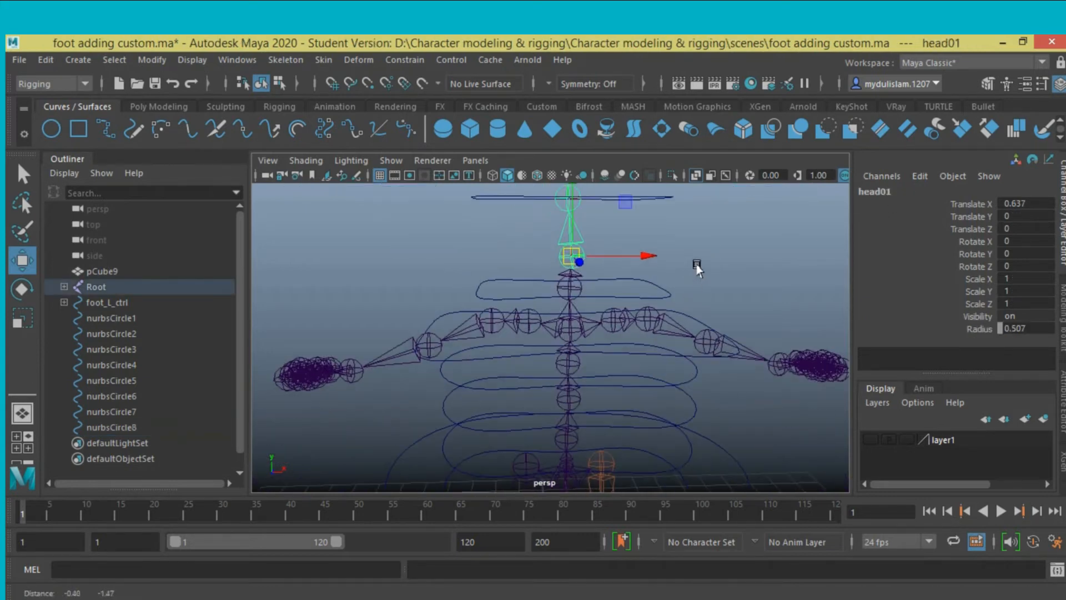
scroll(696, 252, down, 2)
alt+drag(697, 252, 667, 270)
Step: Select all eight control curves together, from the head curve down to the Root and hip curves, excluding the foot control
click(620, 256)
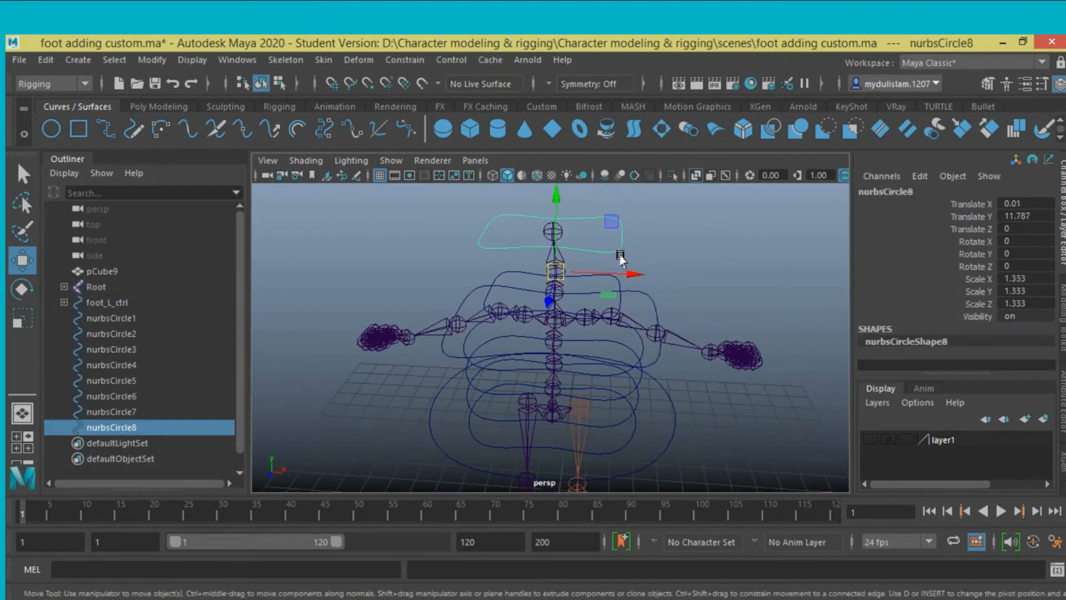
shift+click(658, 444)
shift+click(633, 436)
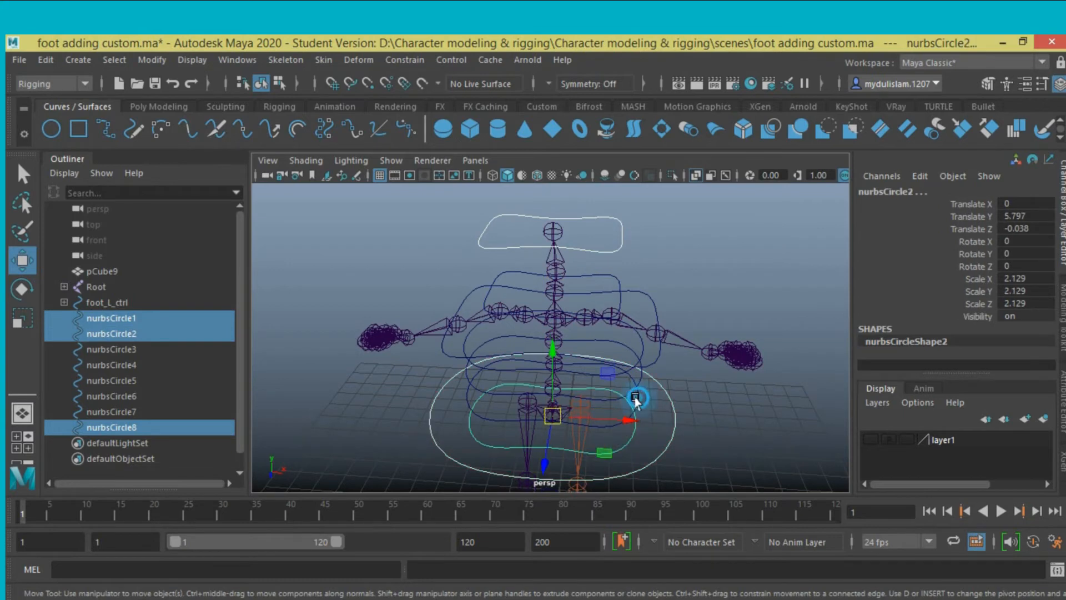
shift+click(639, 388)
shift+click(641, 376)
shift+click(639, 355)
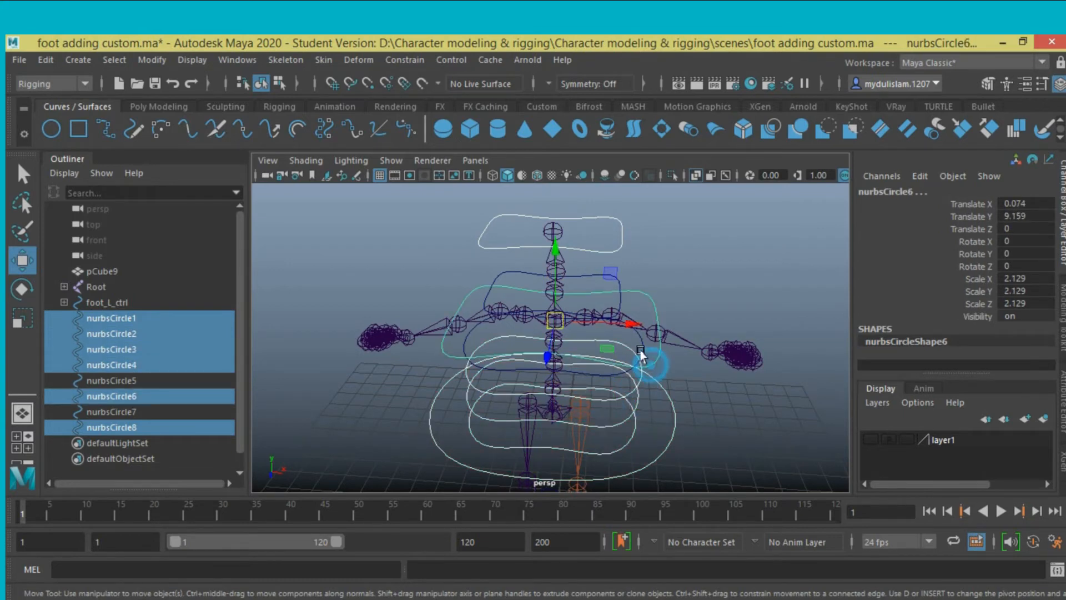
shift+click(637, 351)
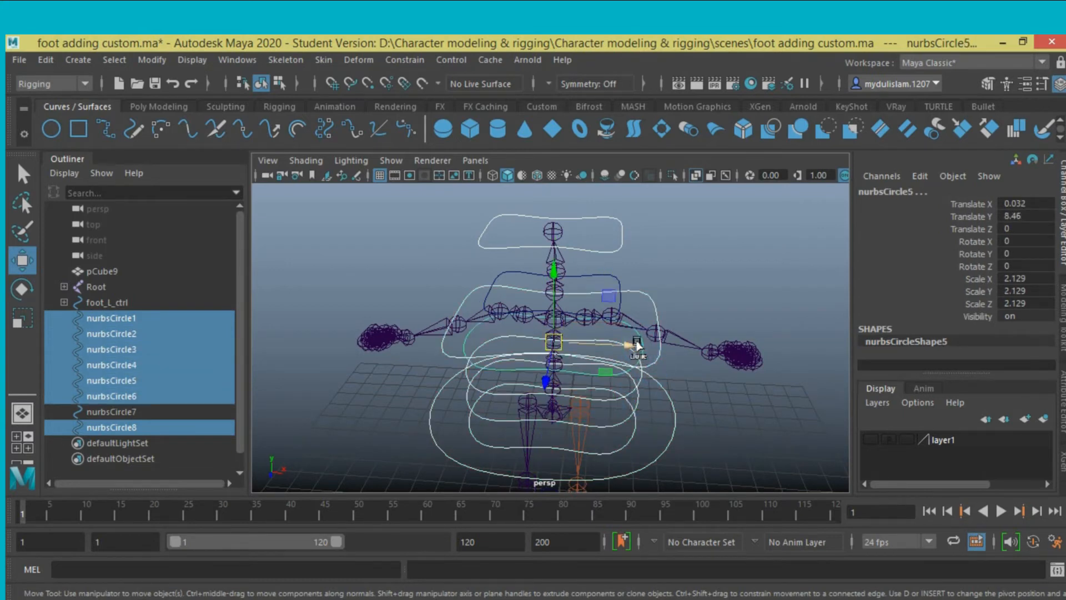
shift+click(610, 278)
Step: Freeze the transformations of the eight selected control curves
scroll(688, 400, down, 3)
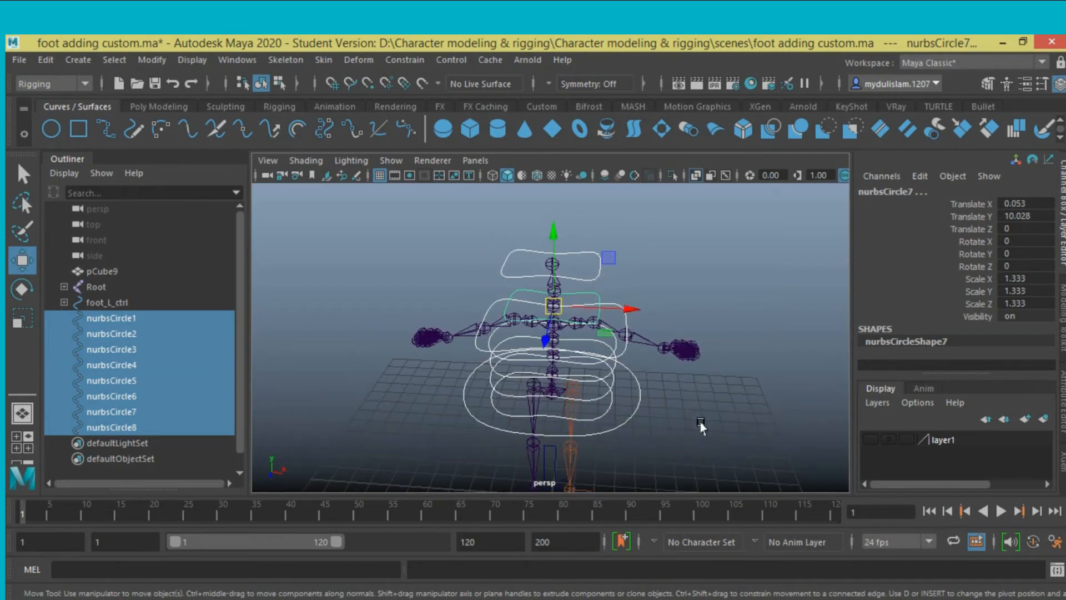
alt+drag(701, 426, 674, 387)
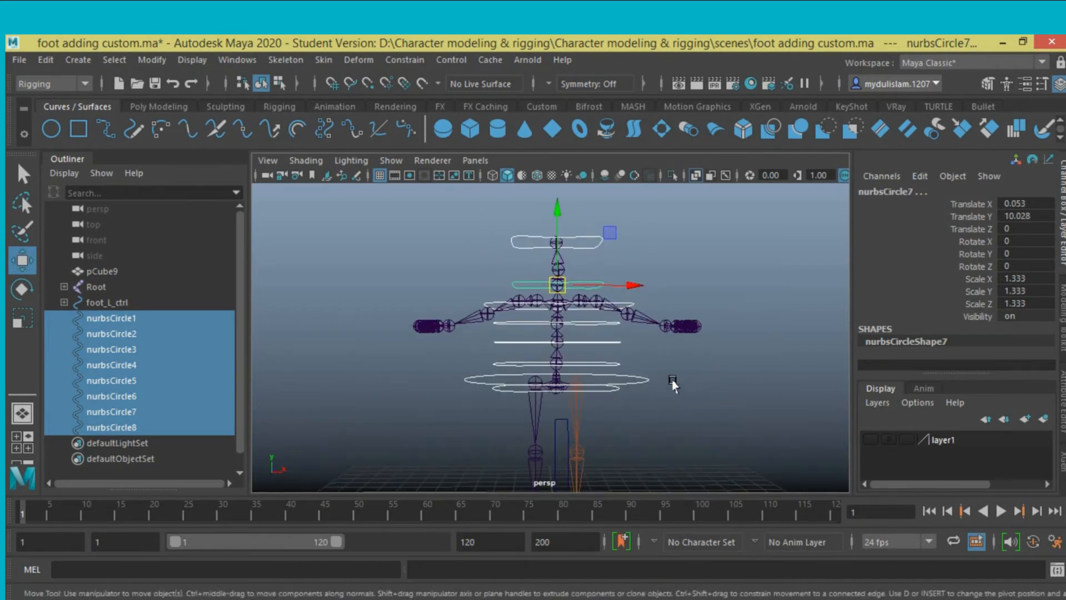
click(158, 59)
click(177, 127)
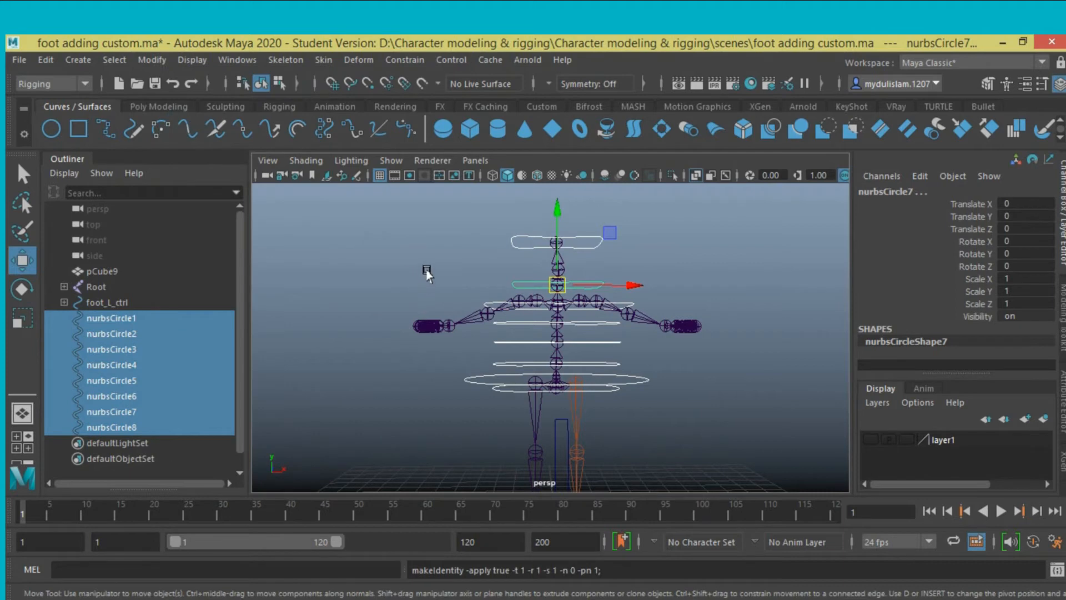
Step: Show the body mesh in layer1 and examine how the control curves sit around the head, neck and torso
mouse_move(426, 271)
alt+middle_down()
mouse_move(426, 312)
mouse_move(433, 289)
alt+middle_up()
scroll(428, 308, up, 4)
alt+drag(435, 278, 428, 301)
click(869, 440)
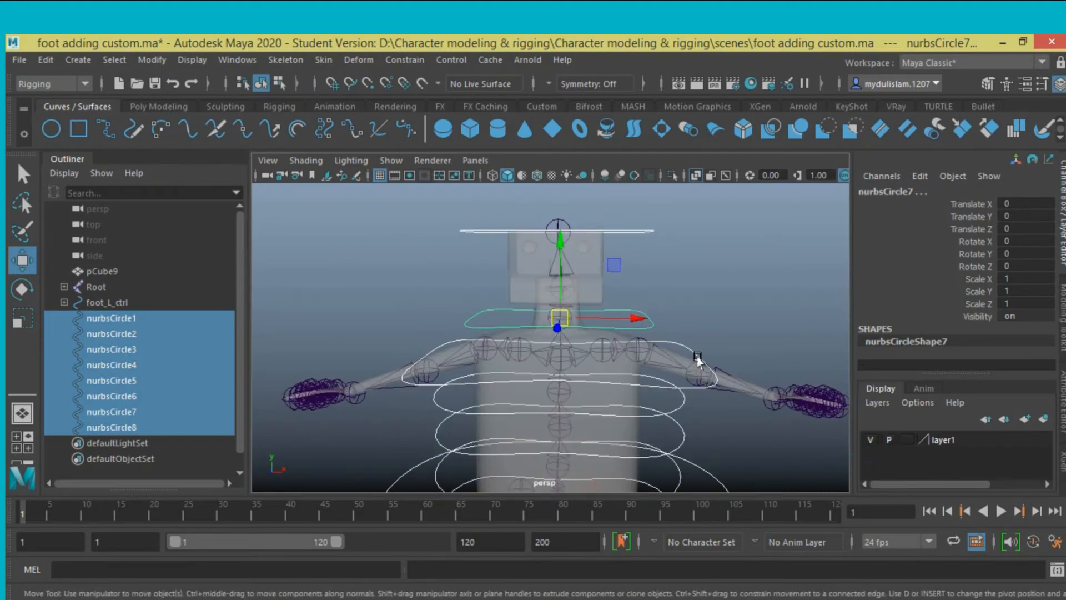
alt+drag(701, 361, 689, 379)
alt+middle_drag(688, 379, 696, 351)
alt+drag(695, 351, 694, 323)
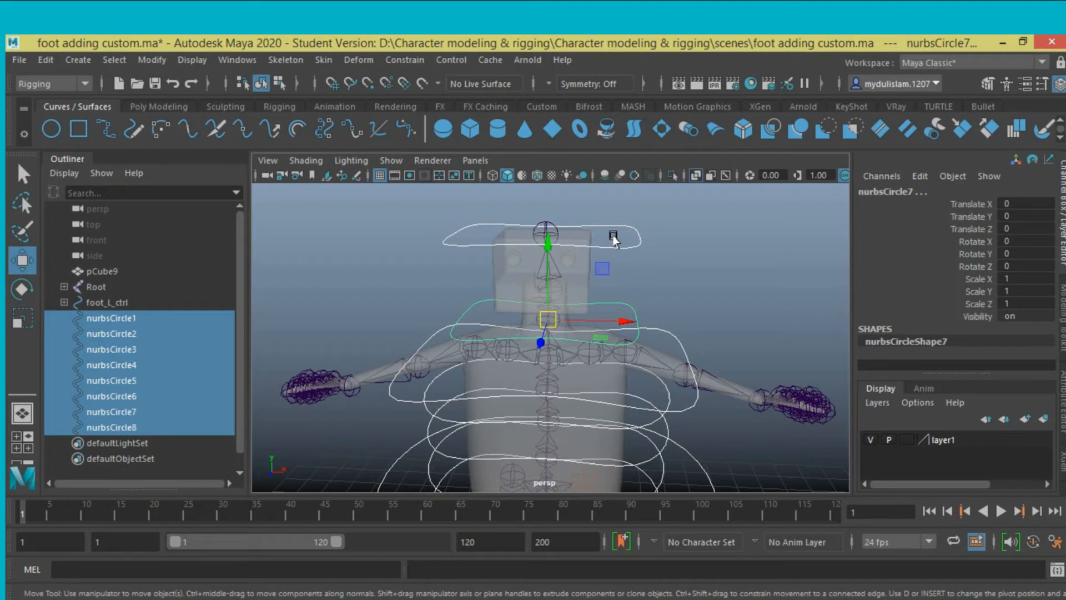
Step: Orient-constrain the head01 joint to the head control curve with Maintain offset enabled on all axes
drag(633, 239, 654, 276)
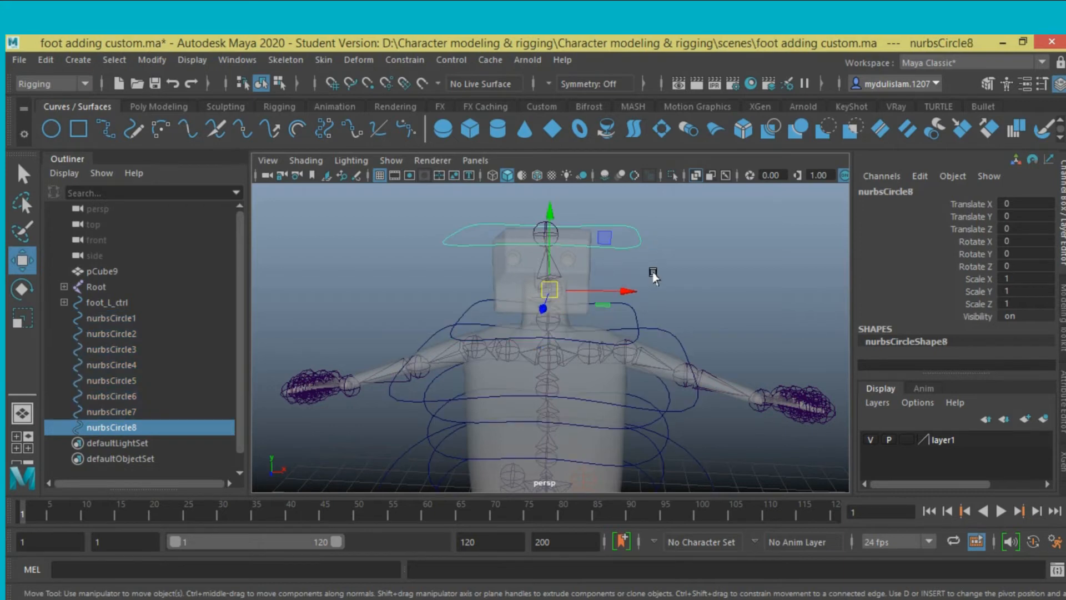
click(22, 174)
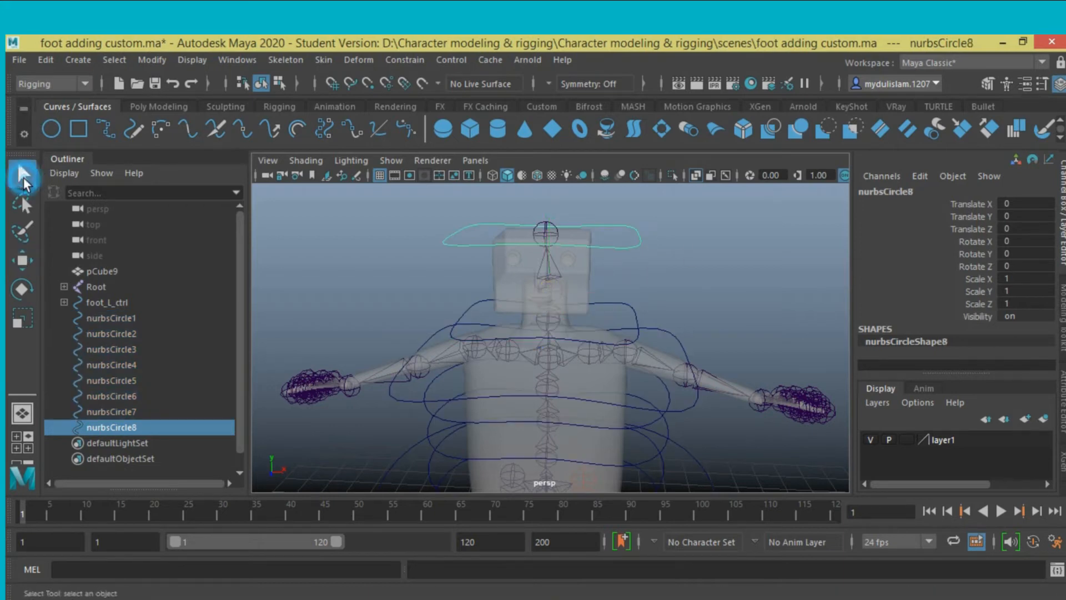
click(547, 291)
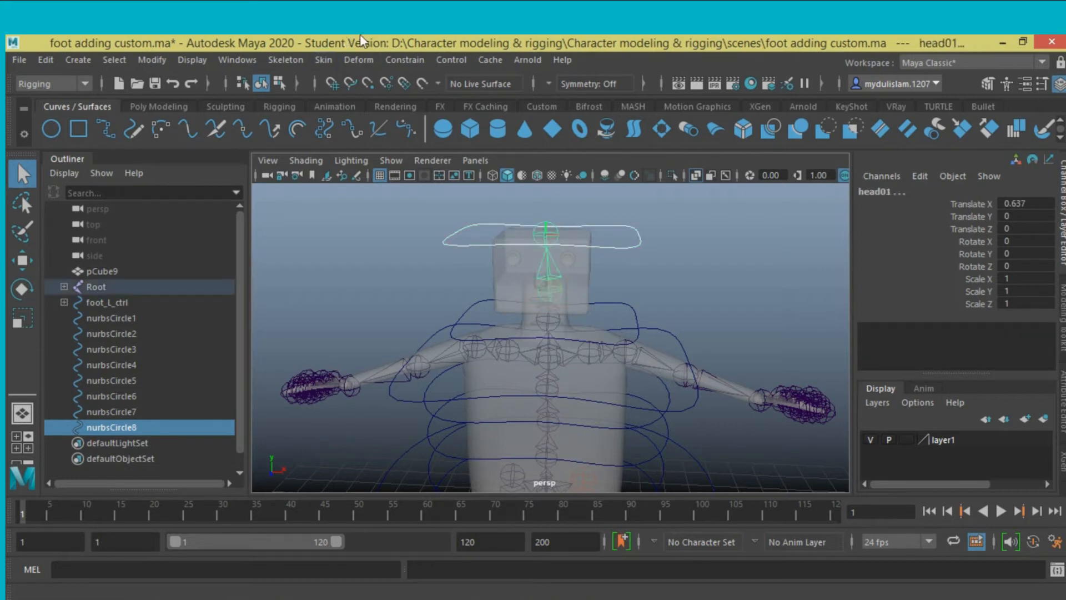
click(396, 62)
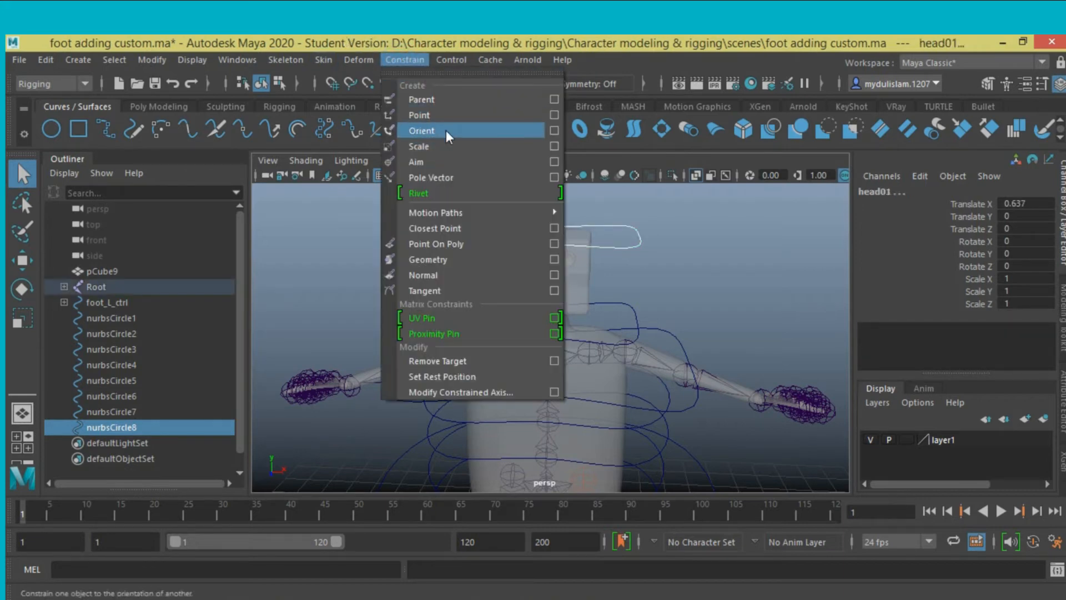
click(552, 130)
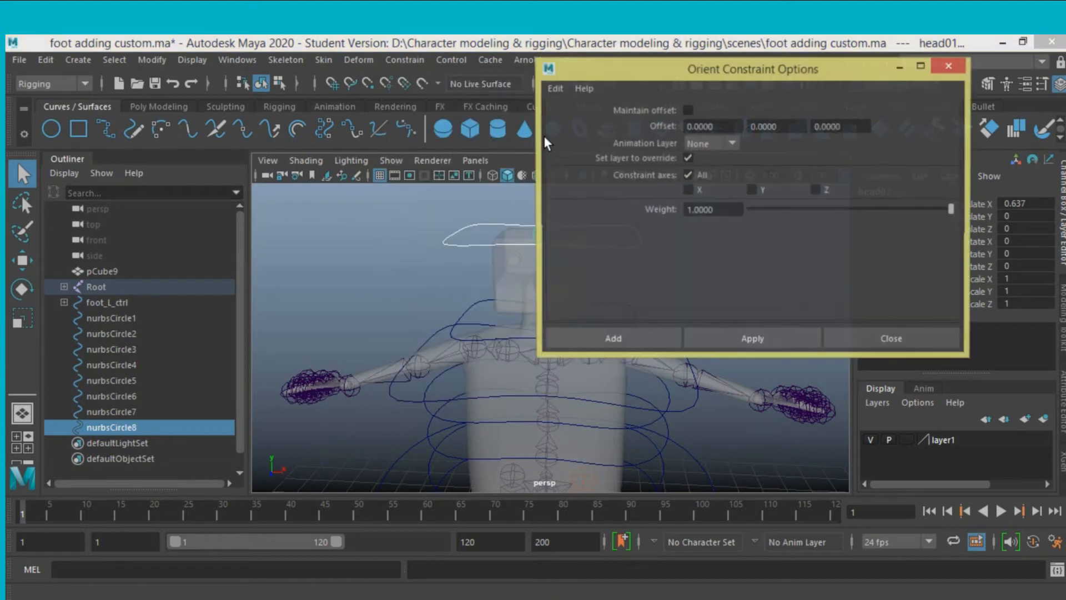
click(559, 89)
click(570, 118)
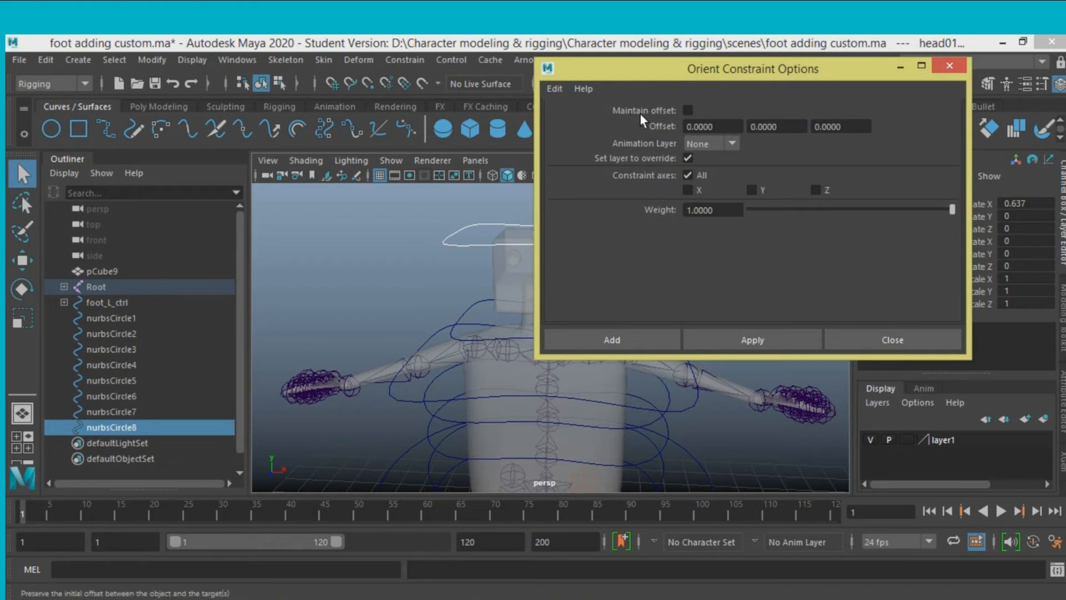
click(688, 110)
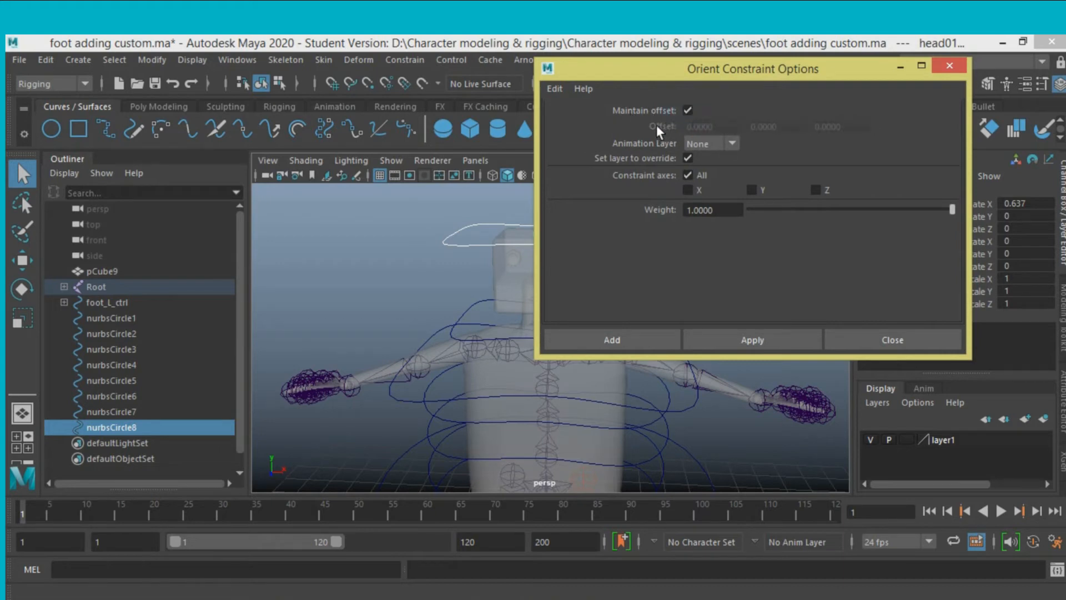
click(594, 338)
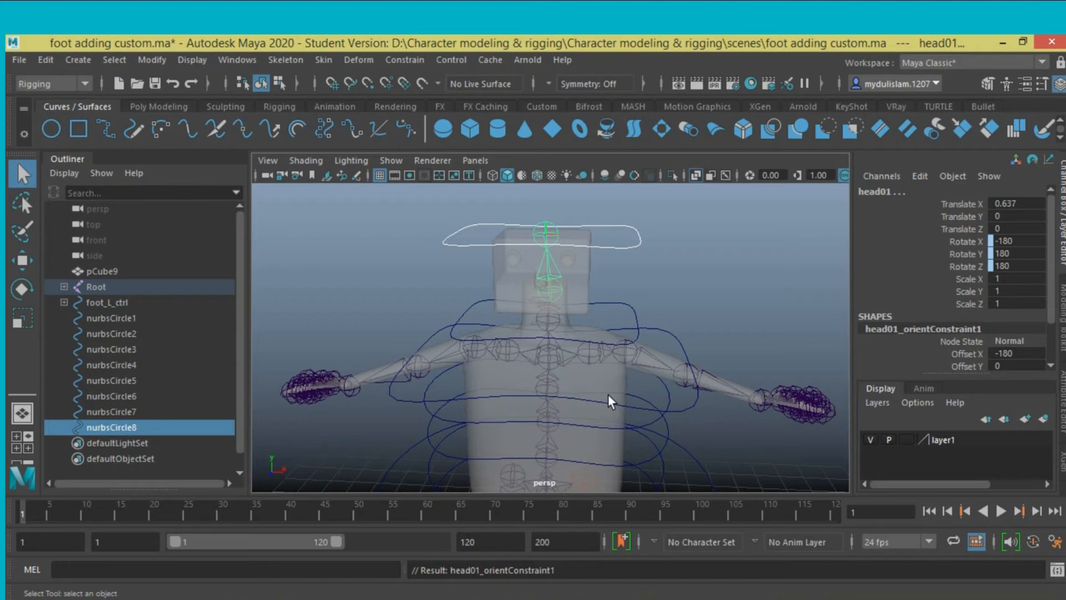
Step: Orient-constrain the neck joint to the neck control curve, nurbsCircle7
alt+middle_drag(607, 386, 611, 324)
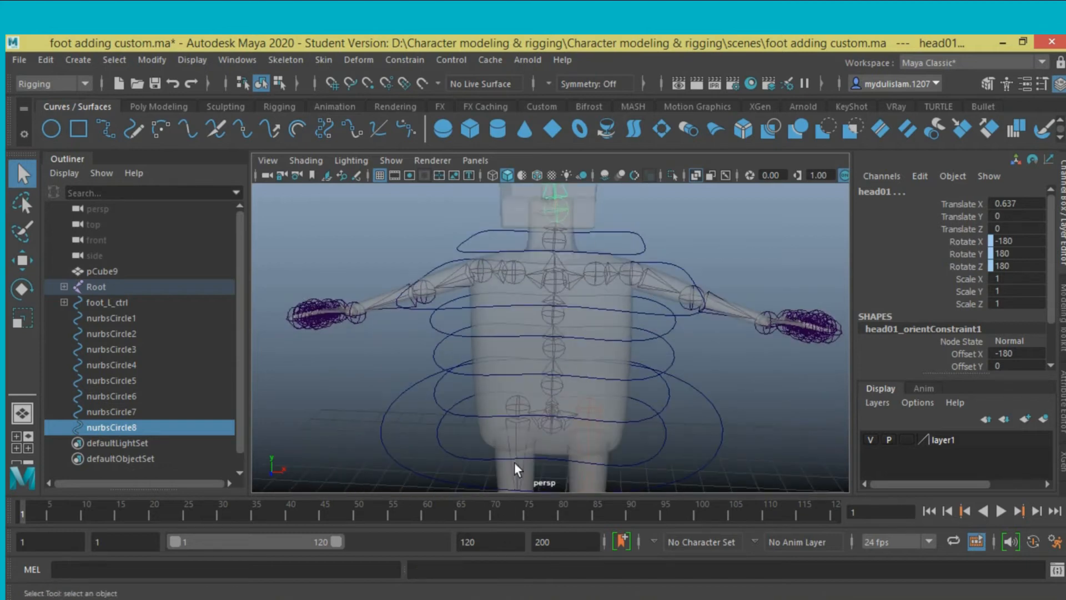
alt+drag(572, 388, 555, 425)
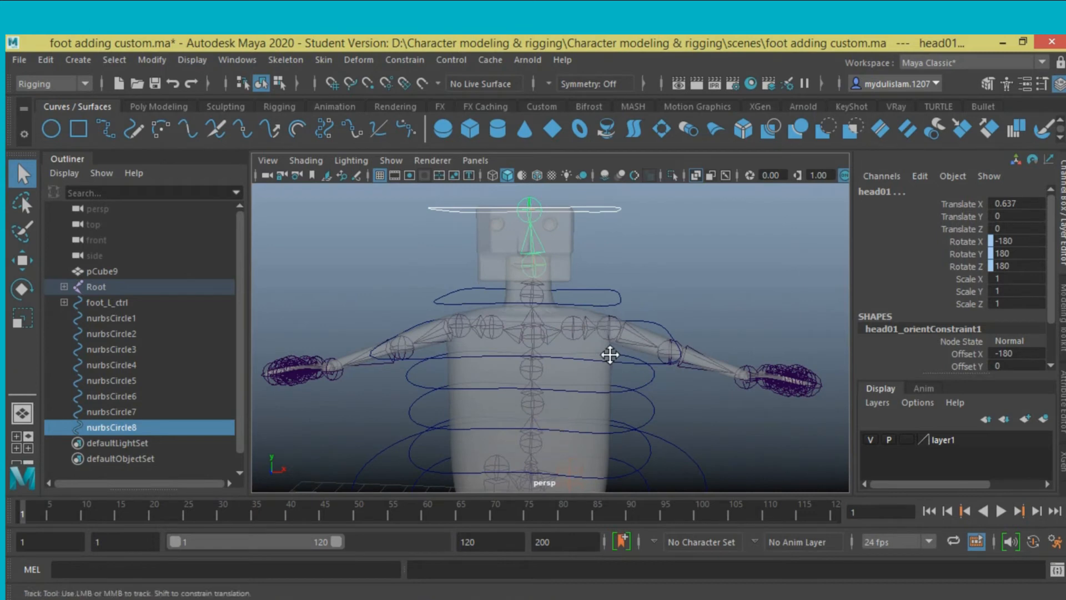
alt+drag(609, 353, 549, 301)
click(616, 278)
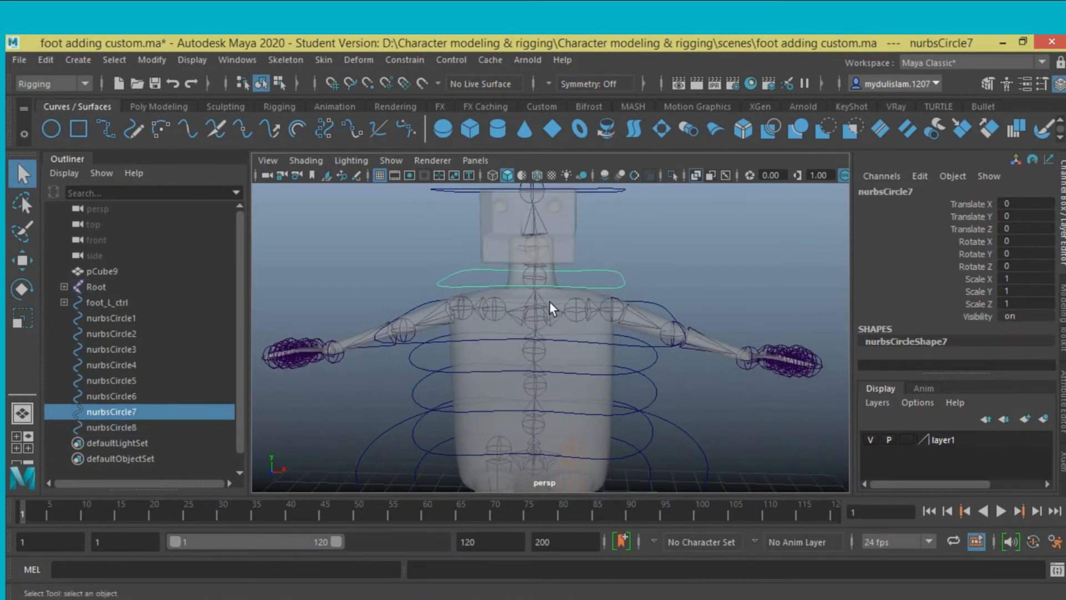
shift+click(537, 276)
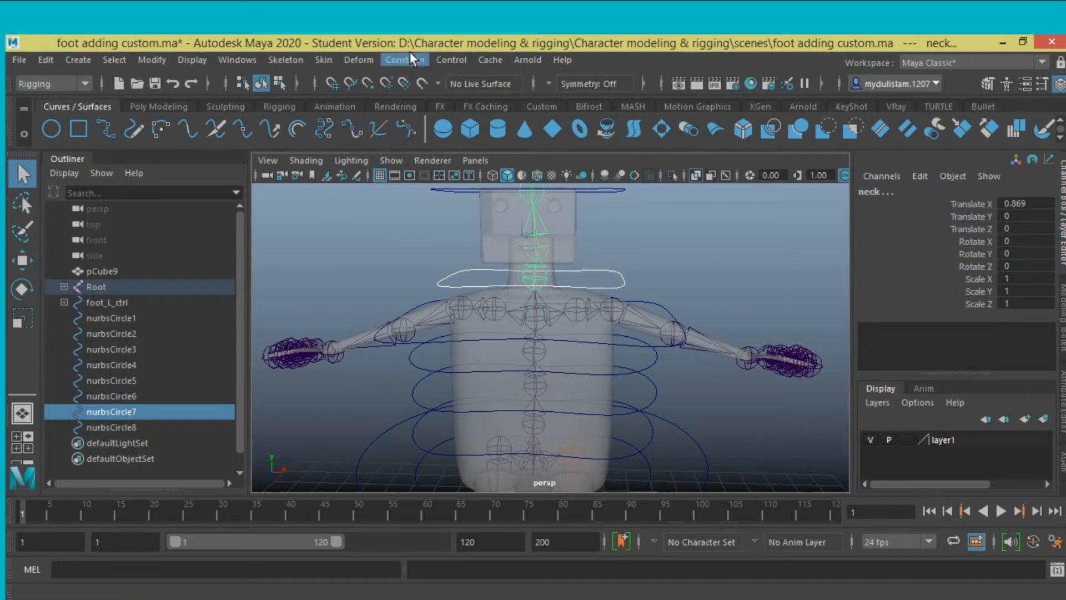
click(393, 58)
click(418, 130)
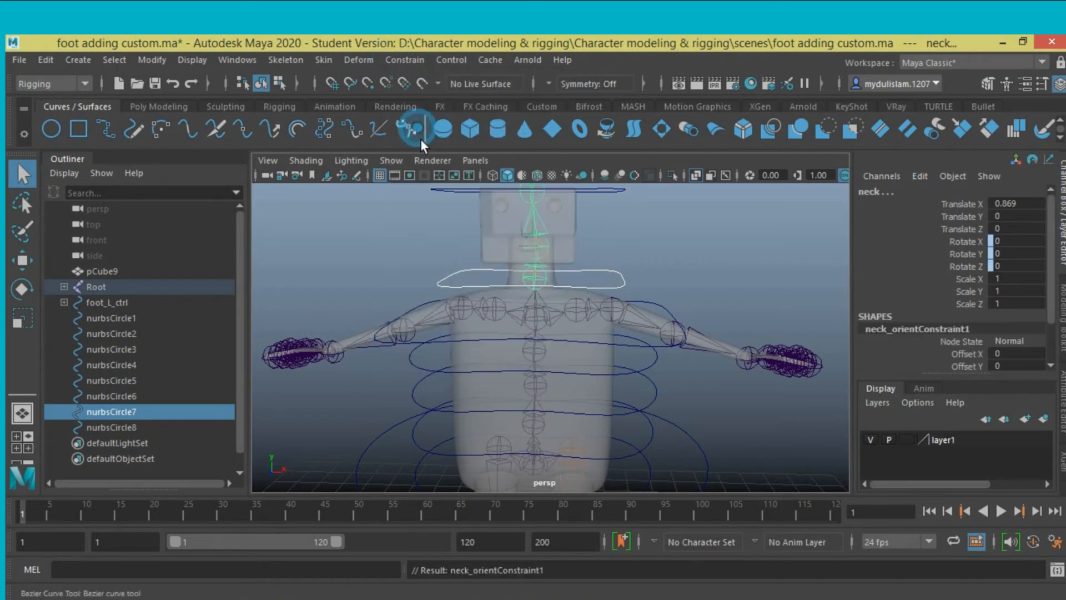
Step: Orient-constrain the chest joint to the wide shoulder-level control curve, nurbsCircle6
alt+drag(624, 414, 687, 360)
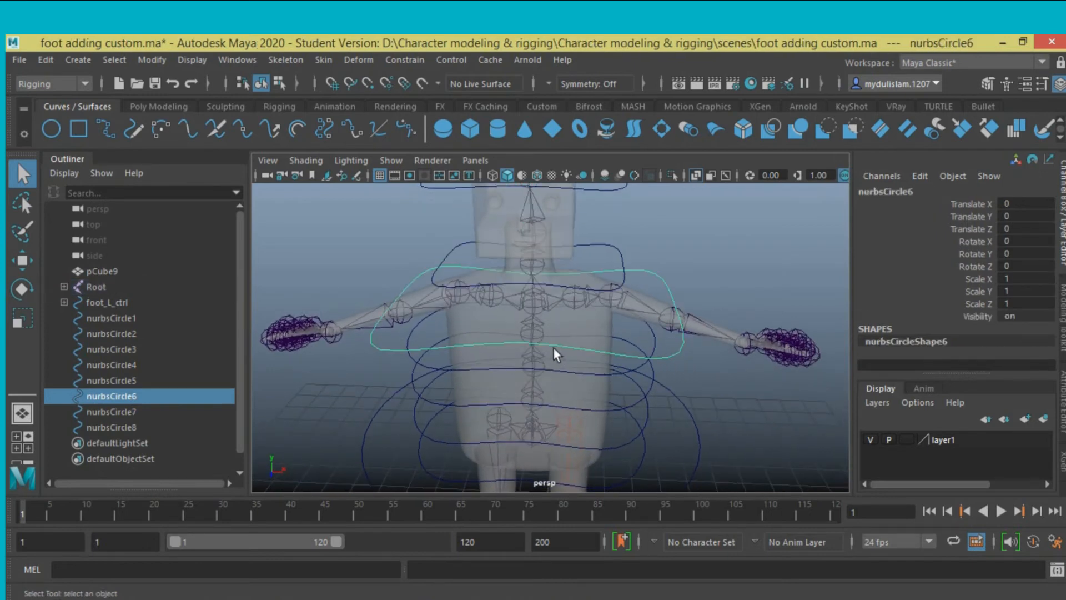
click(534, 305)
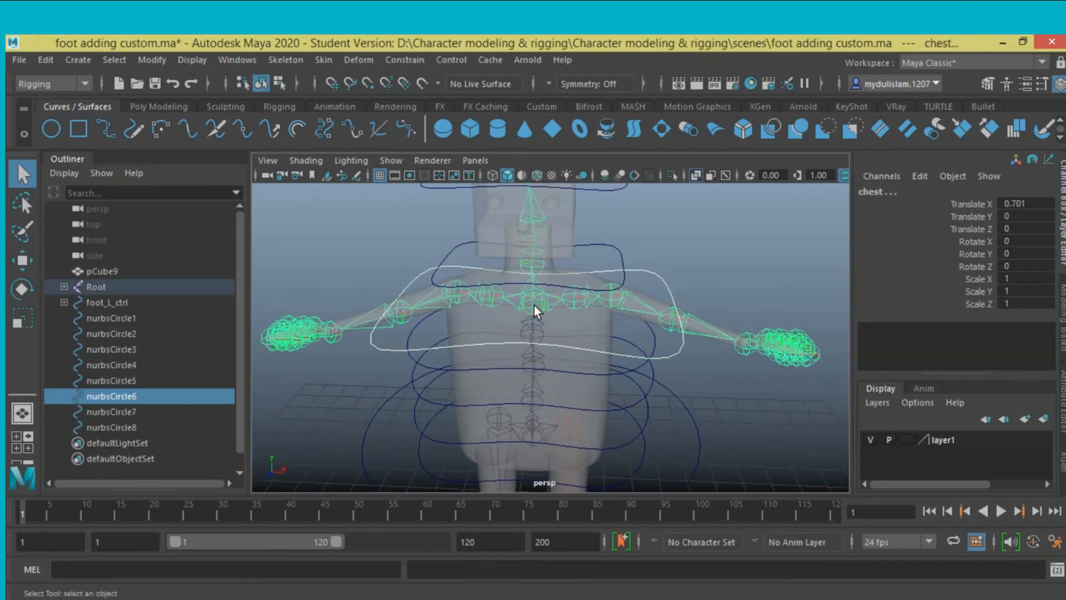
click(394, 60)
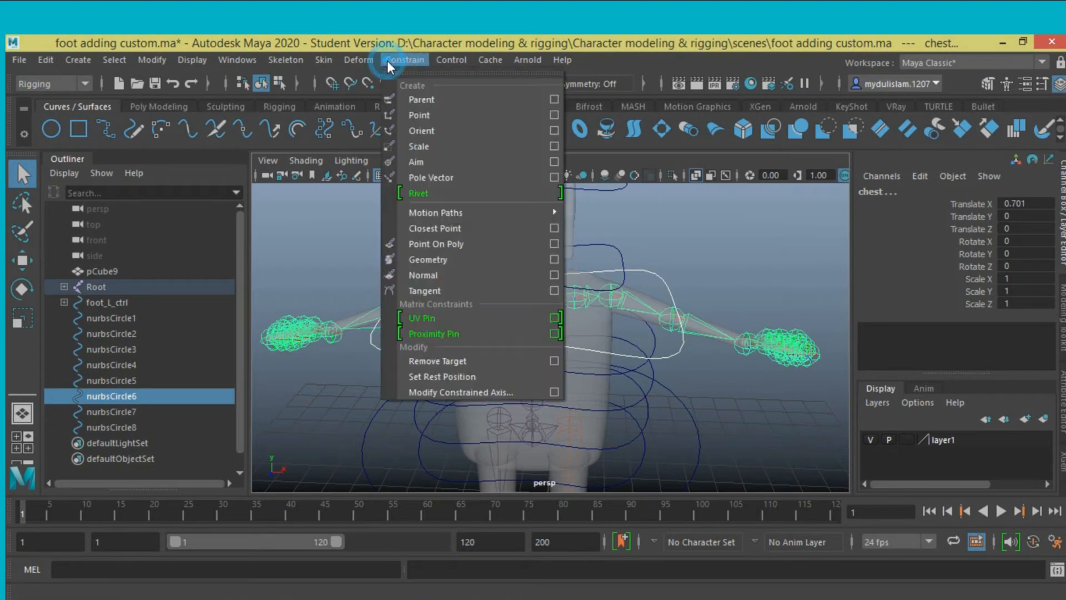
click(424, 127)
Step: Orient-constrain the spine03 joint to the control curve just below the shoulders, nurbsCircle5
alt+drag(695, 405, 698, 381)
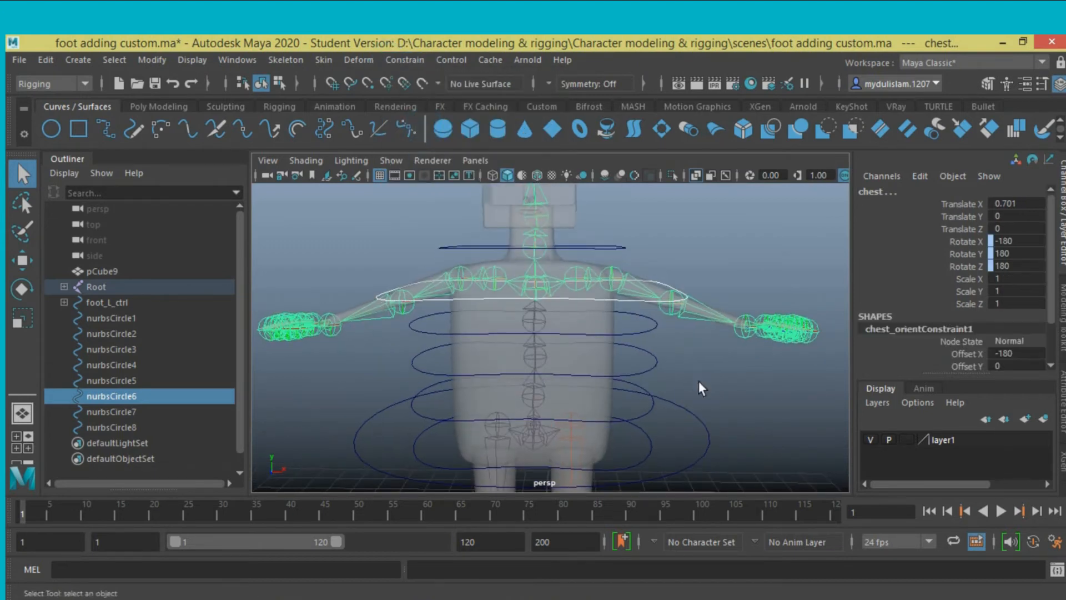
click(646, 333)
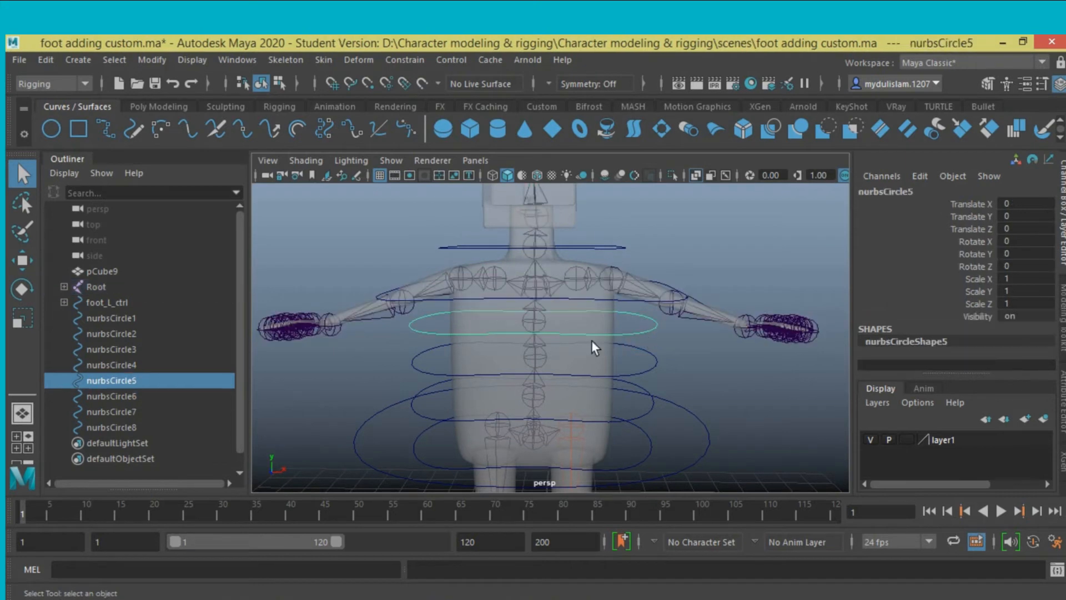
shift+click(529, 321)
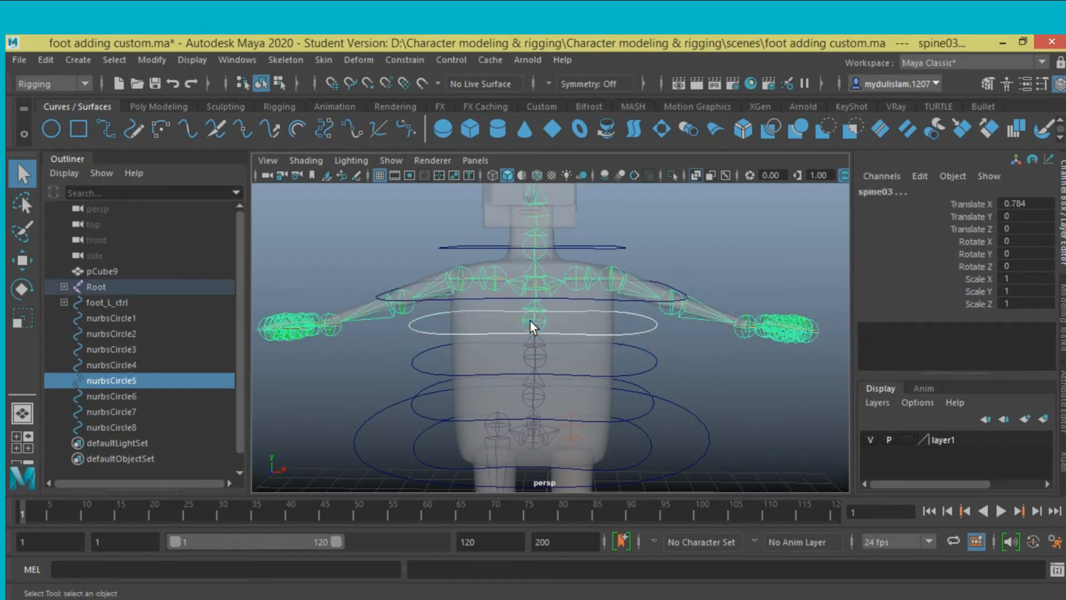
click(412, 61)
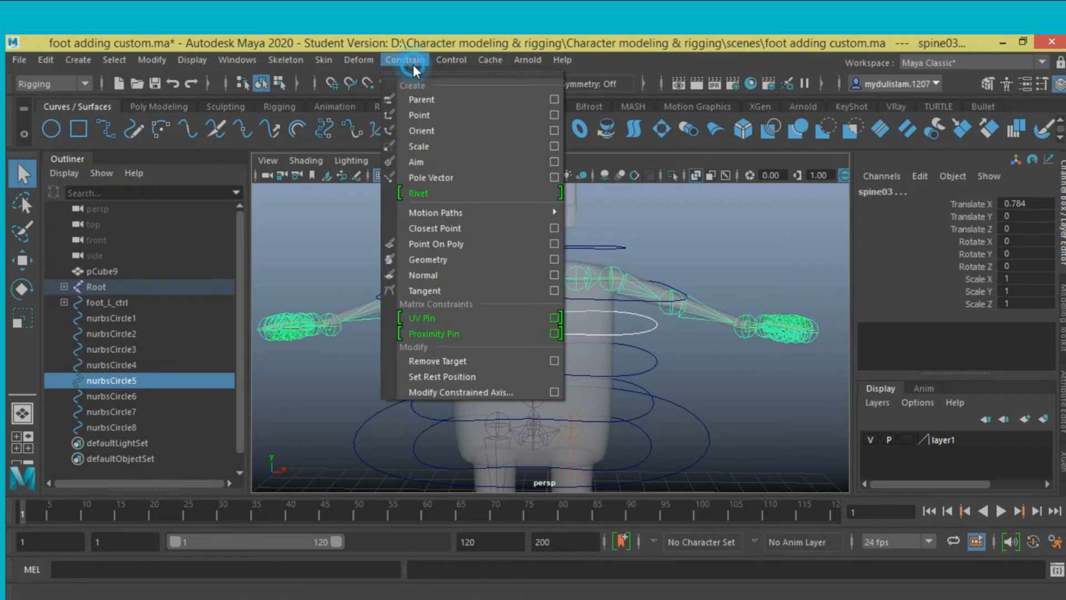
click(439, 126)
Step: Orient-constrain the spine02 joint to the mid-torso control curve, nurbsCircle4
click(578, 355)
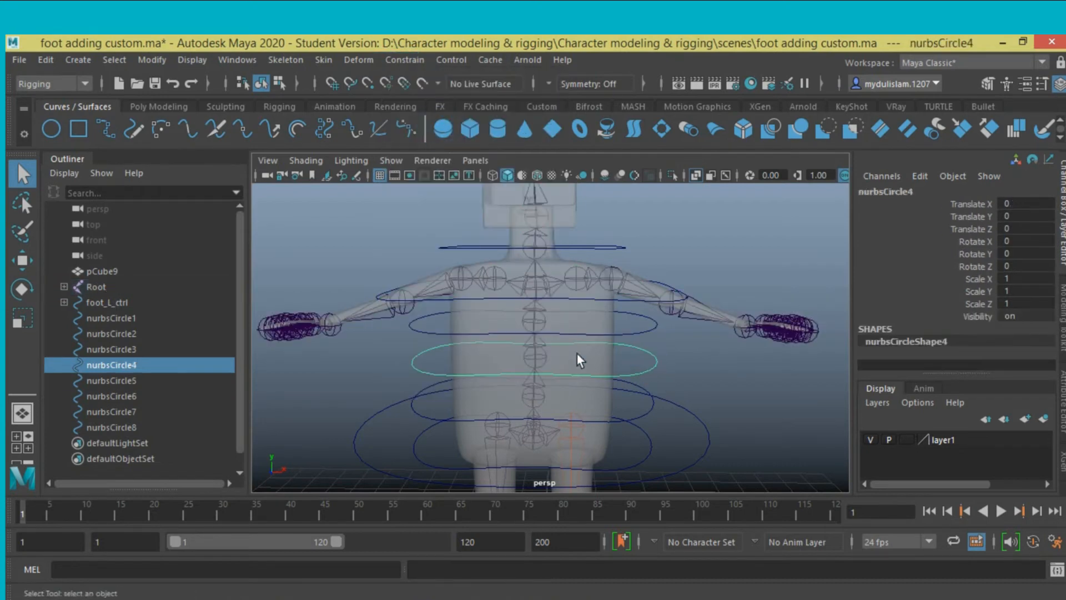
shift+click(539, 354)
click(403, 60)
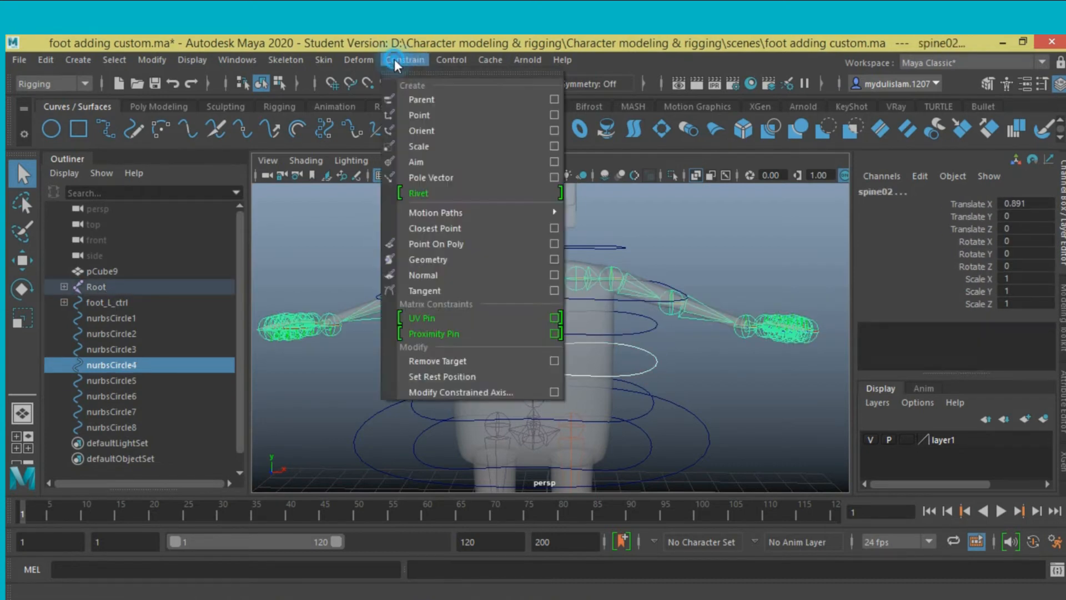
click(436, 128)
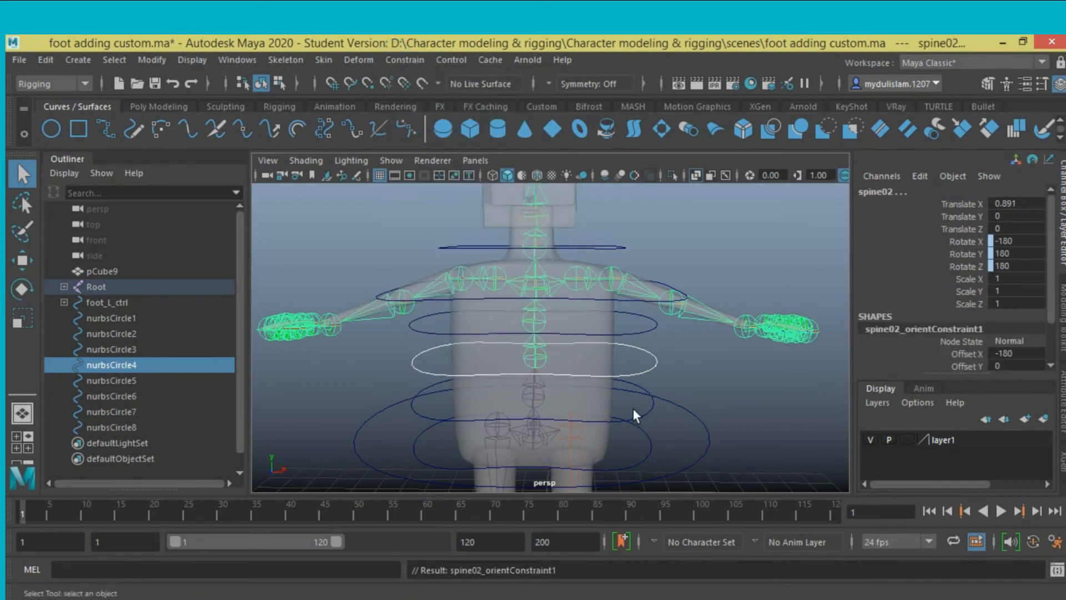
Step: Orient-constrain the spine01 joint to the lowest spine control curve, nurbsCircle3
alt+drag(640, 433, 639, 350)
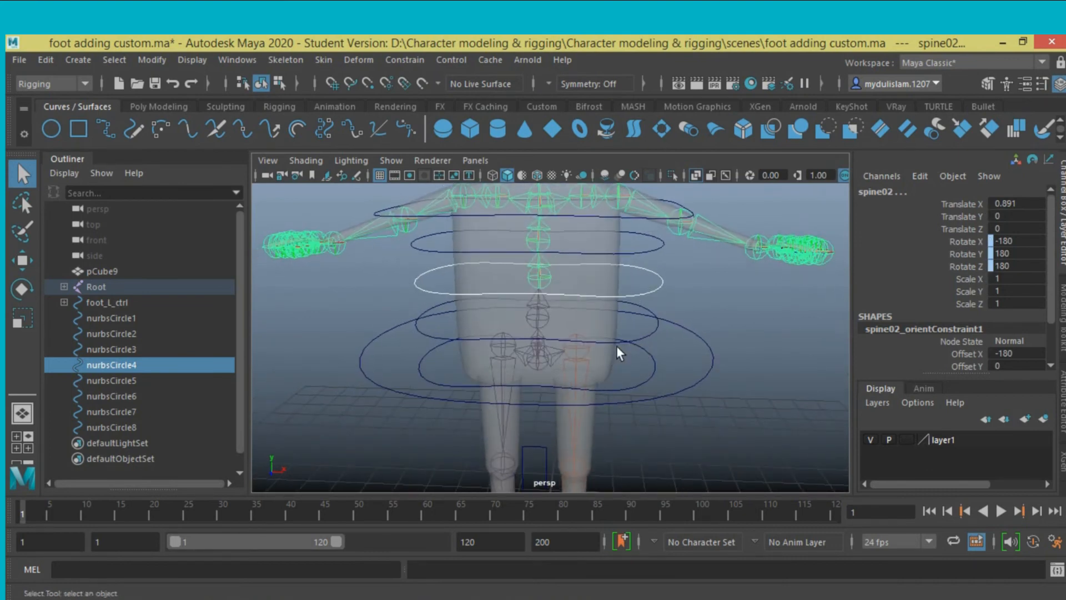
alt+drag(619, 353, 625, 344)
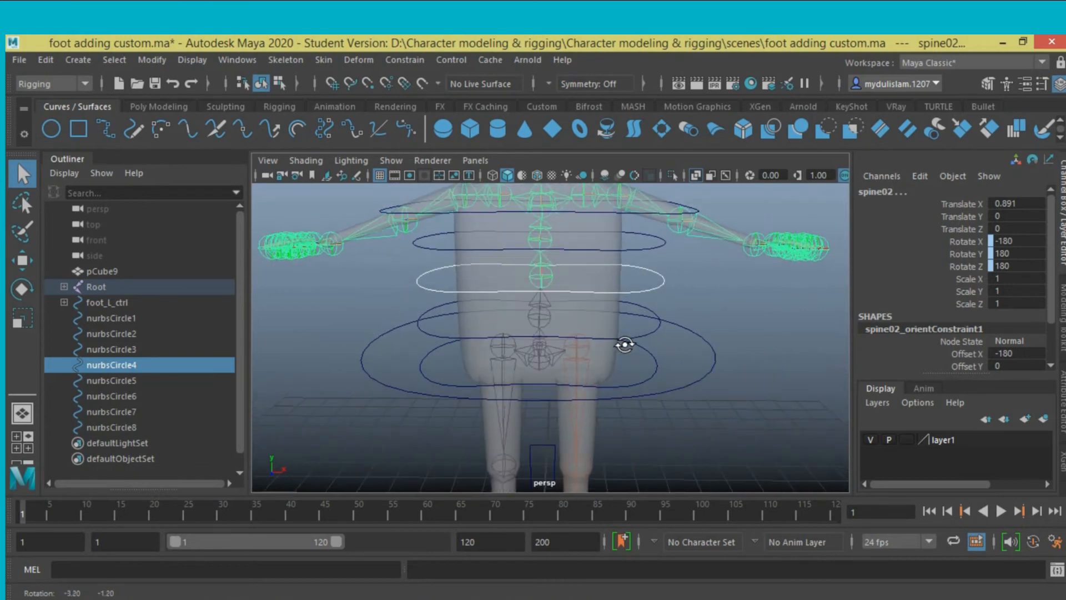
click(650, 339)
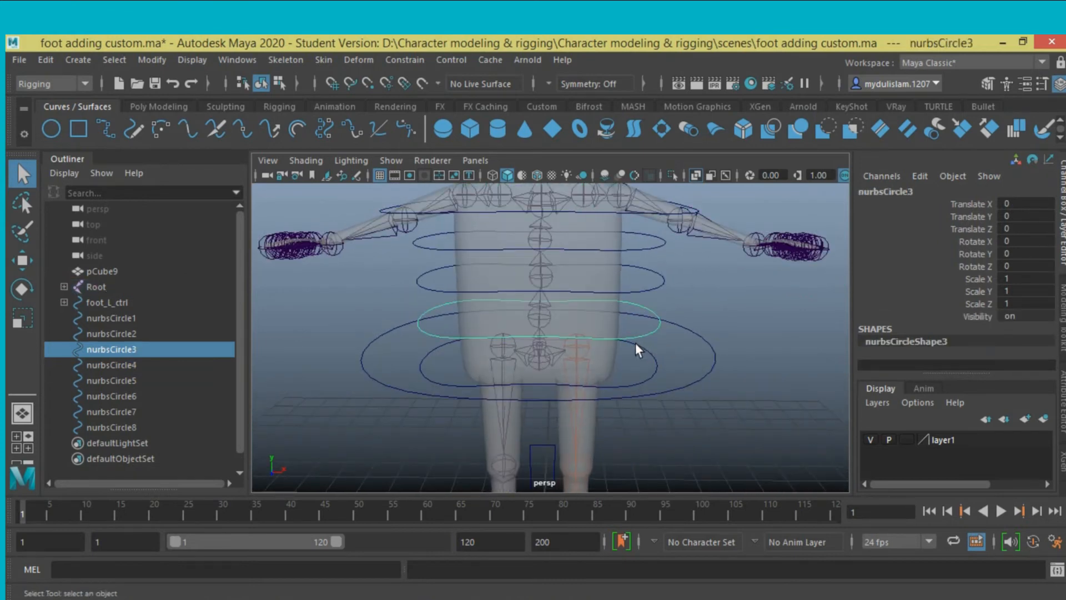
shift+click(536, 315)
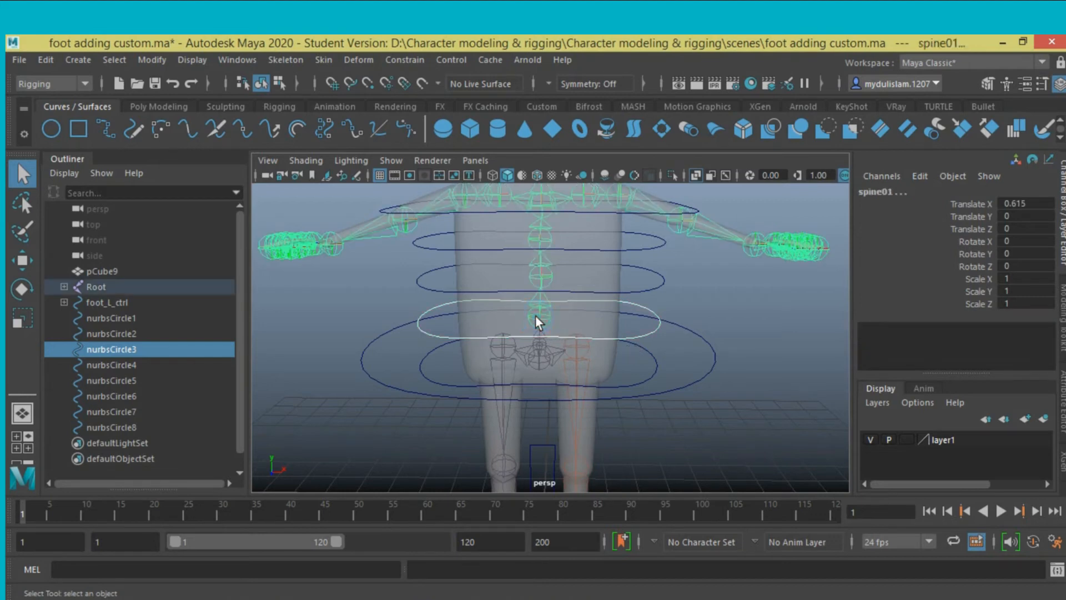
click(398, 58)
click(417, 131)
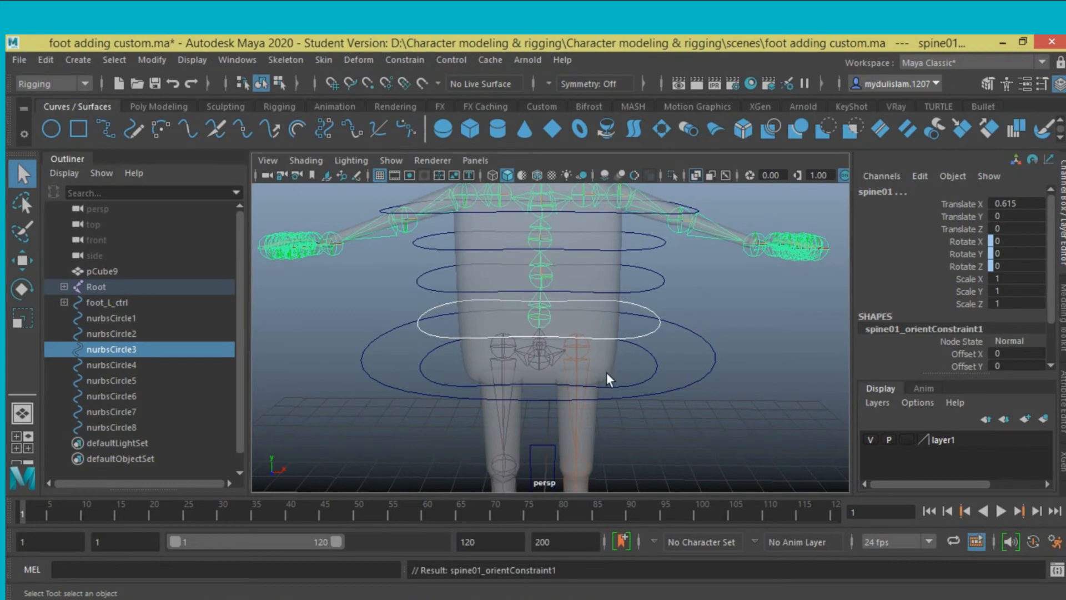
Step: Check the pivot of the large Root control curve, nurbsCircle1, and select the Root joint at its centre
alt+drag(612, 425, 636, 386)
click(711, 330)
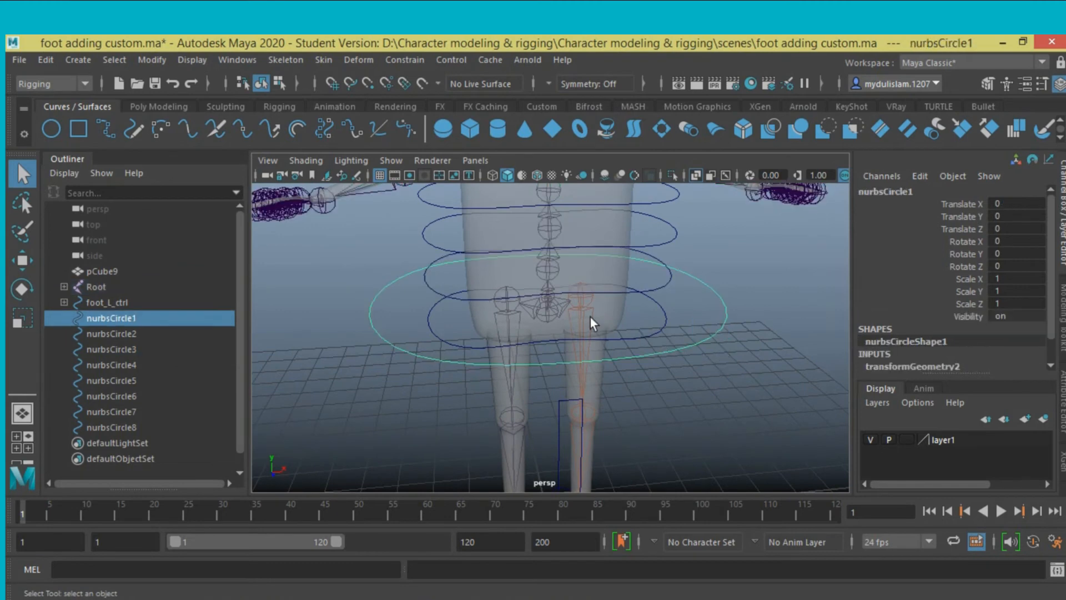
alt+drag(551, 304, 550, 295)
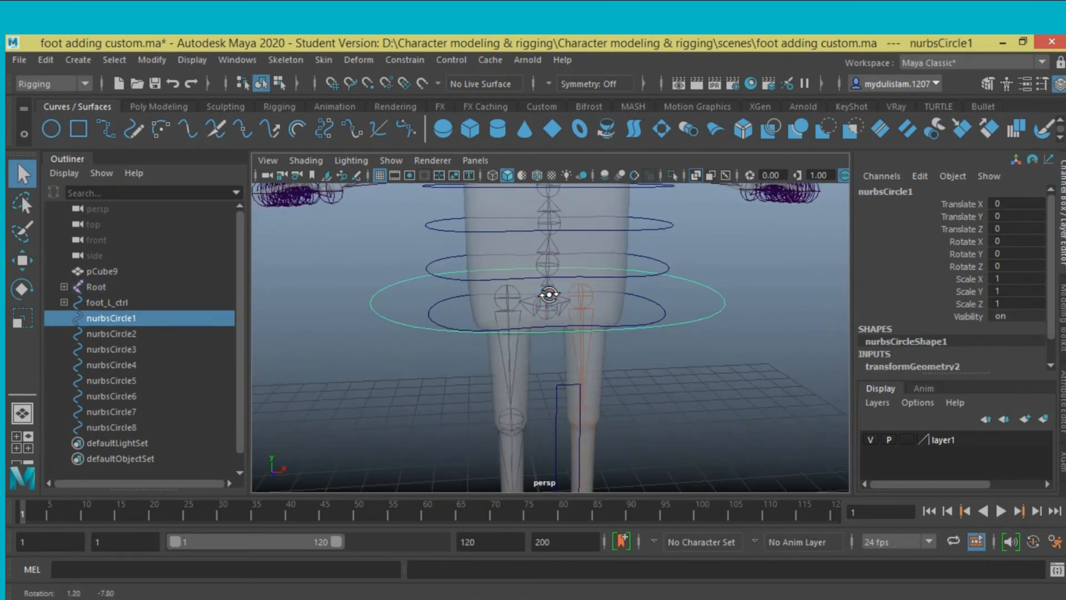
click(18, 266)
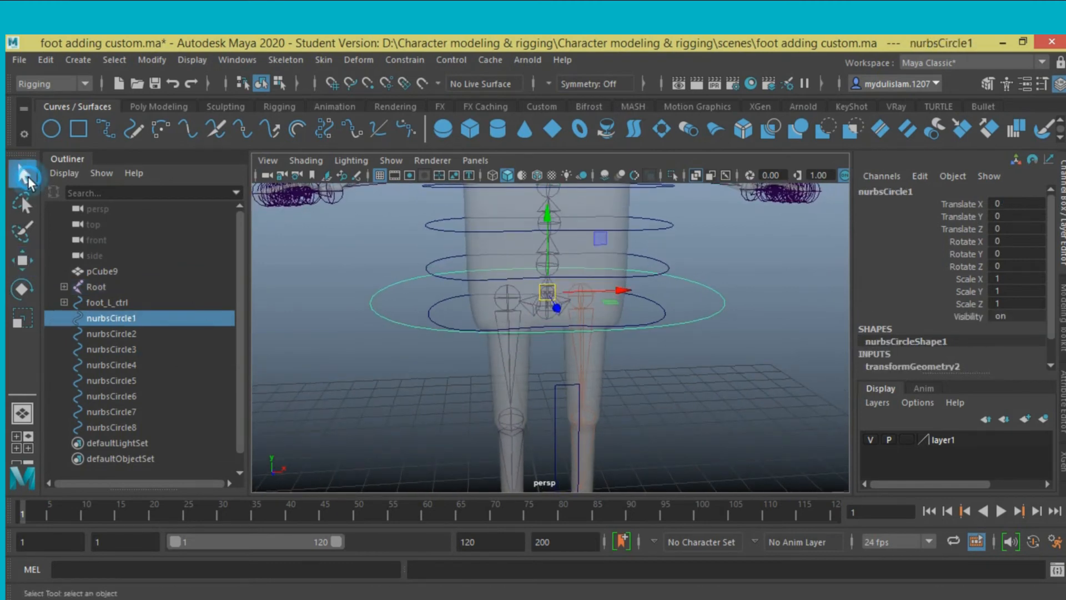
click(25, 176)
click(552, 290)
Step: Rename the control curve around the top of the head as head_ctrl
alt+drag(647, 321, 683, 360)
alt+middle_drag(691, 359, 629, 432)
mouse_move(630, 370)
alt+mouse_down()
mouse_move(631, 427)
mouse_move(622, 380)
alt+mouse_up()
alt+middle_drag(622, 379, 630, 405)
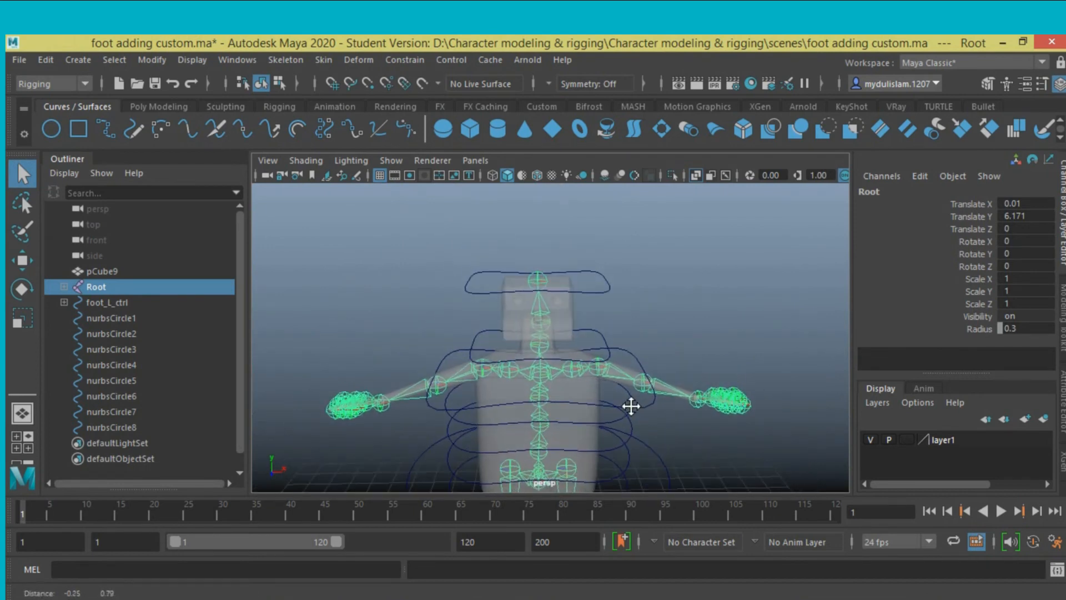
scroll(631, 405, up, 5)
scroll(639, 362, down, 3)
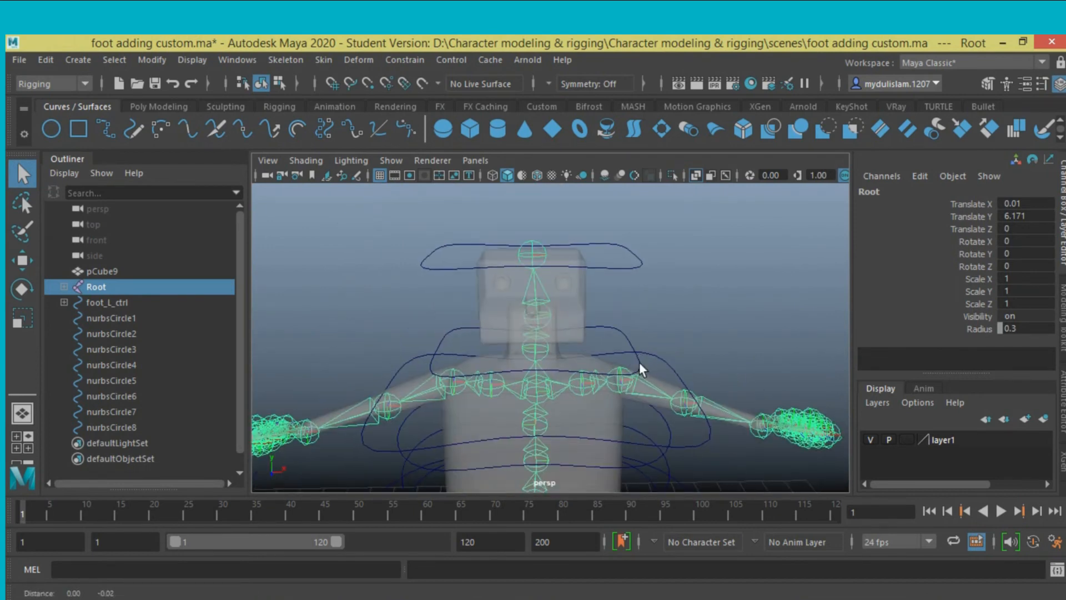
click(622, 266)
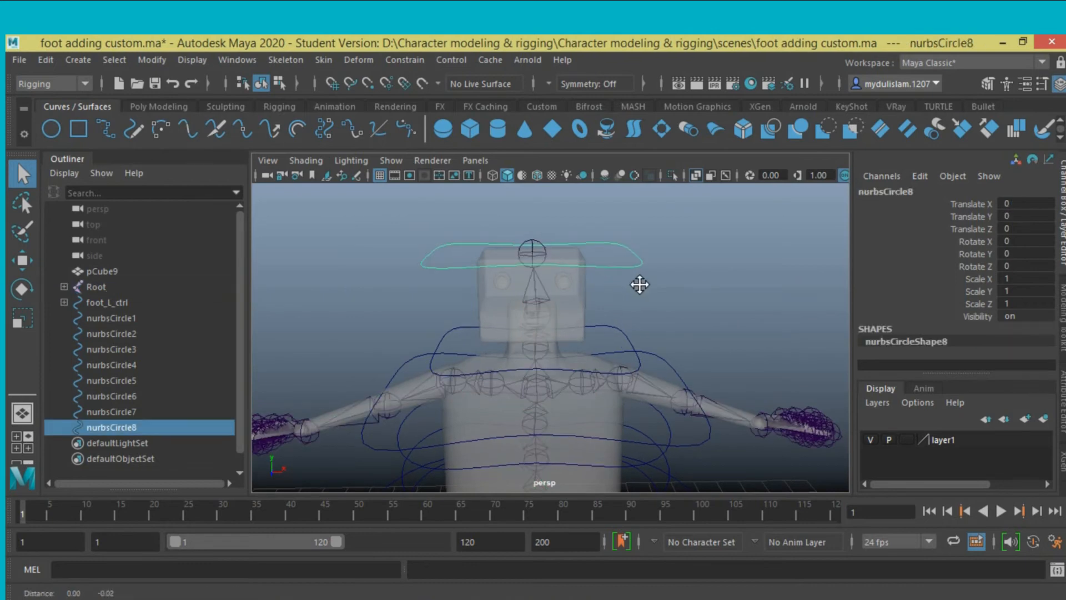
click(891, 191)
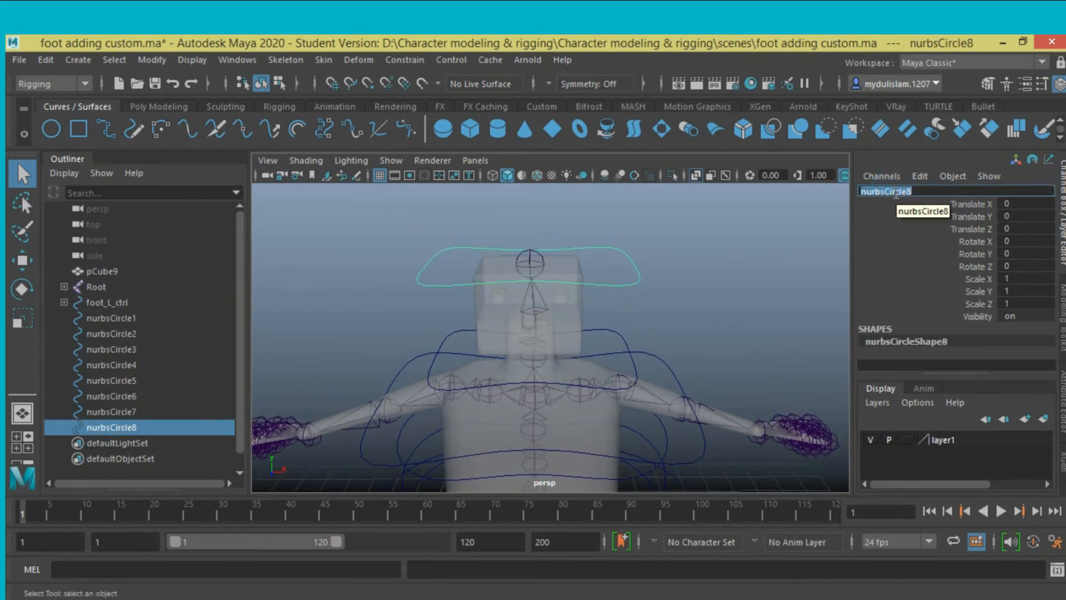
text(head_ ctrl)
key(Return)
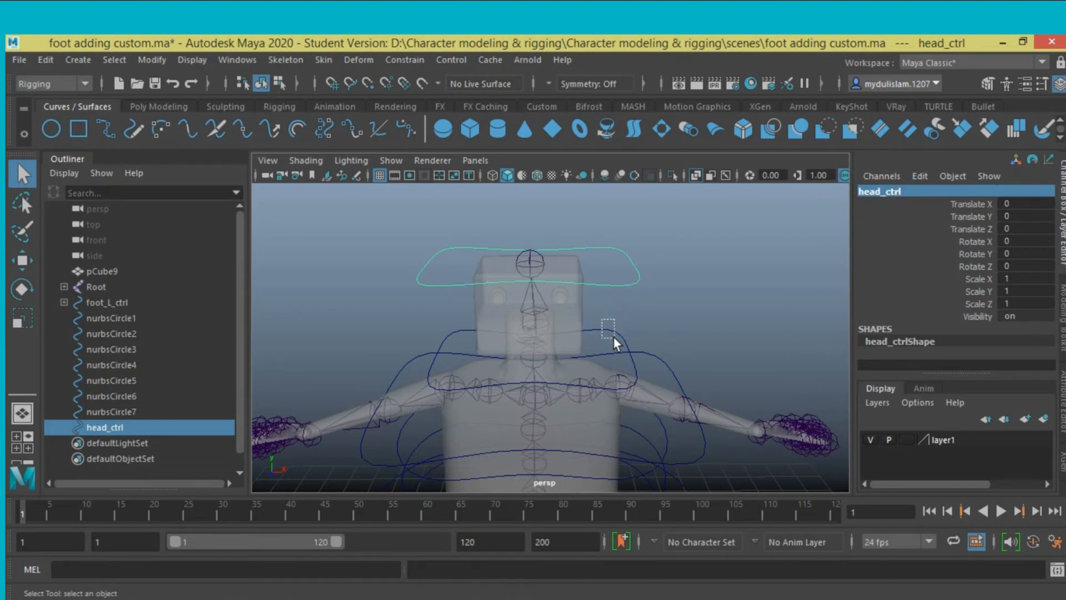
Step: Rename the control curve around the neck, nurbsCircle7, as neck_ctrl
click(613, 335)
click(869, 191)
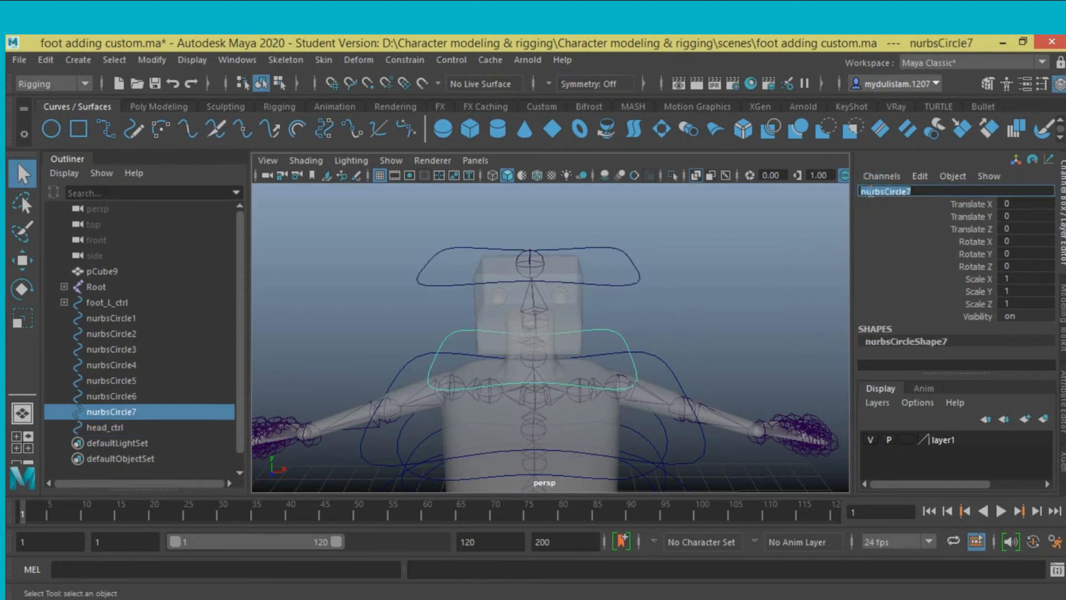
text(neck )
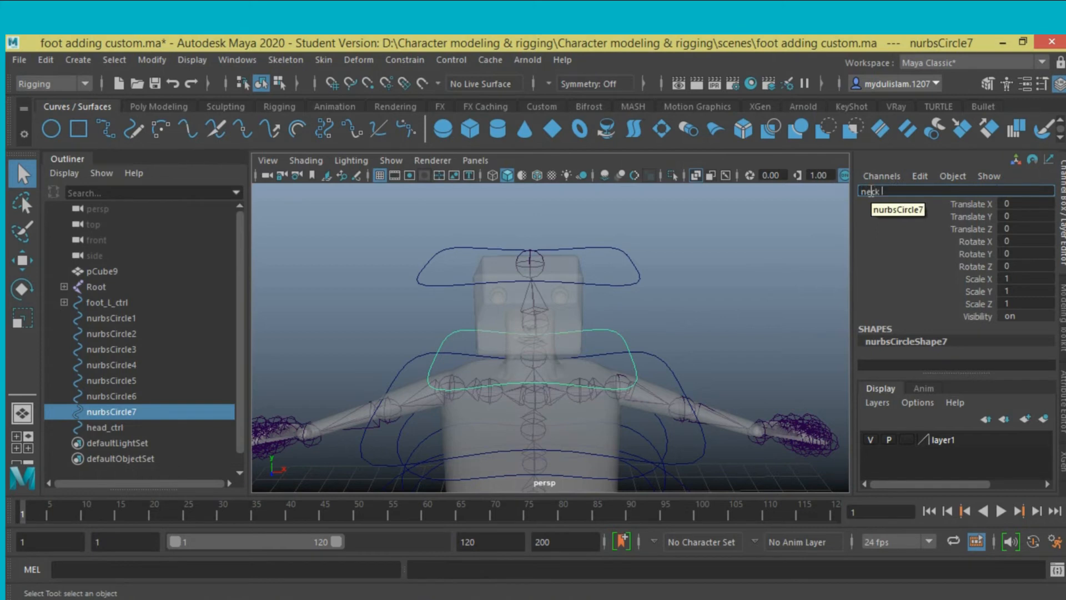
text(ctrll)
key(Return)
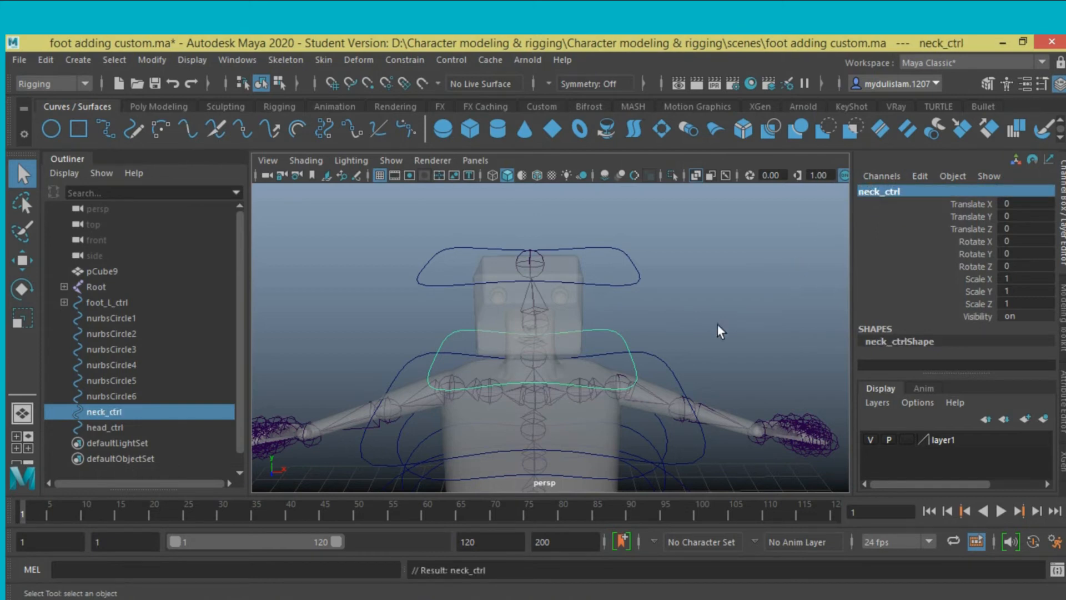
Step: Rename the wide control curve at shoulder level, nurbsCircle6, as chest_ctrl
click(672, 344)
drag(660, 365, 662, 360)
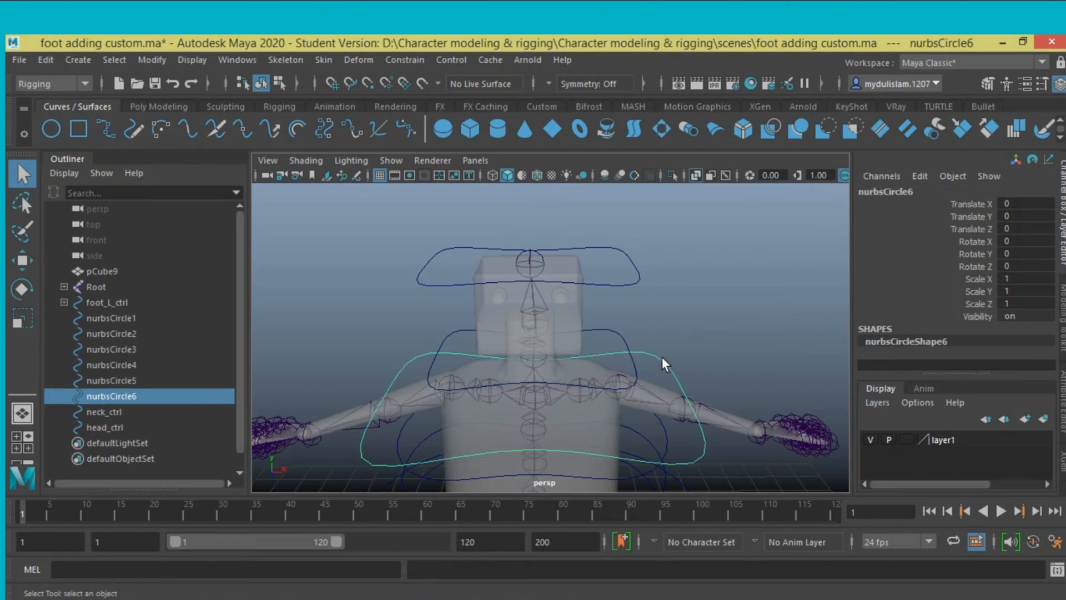
double_click(878, 192)
text(d)
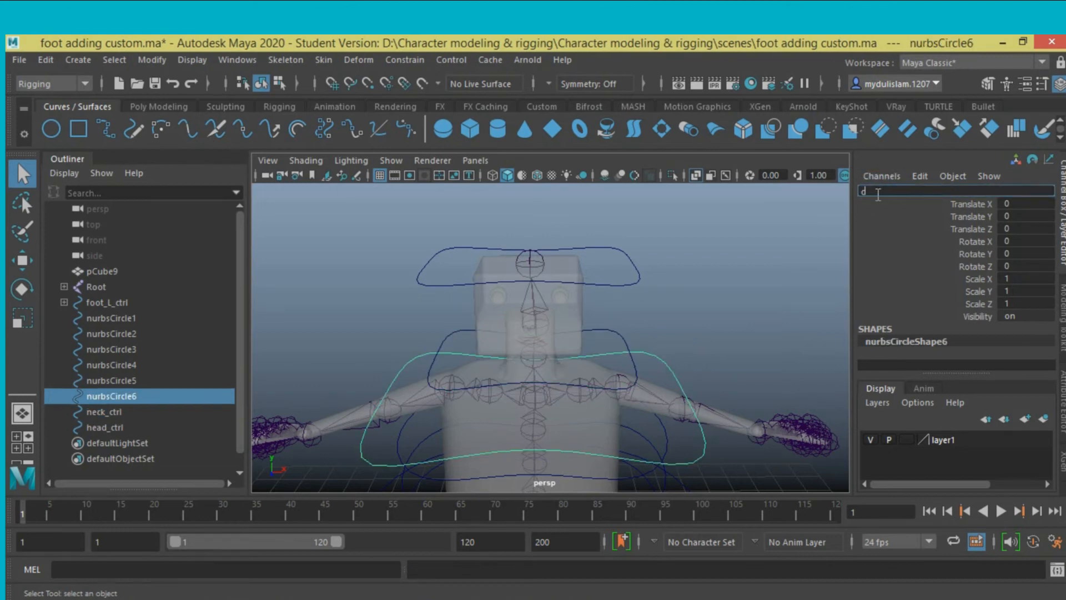
key(BackSpace)
text(chest_ ctrl)
key(Return)
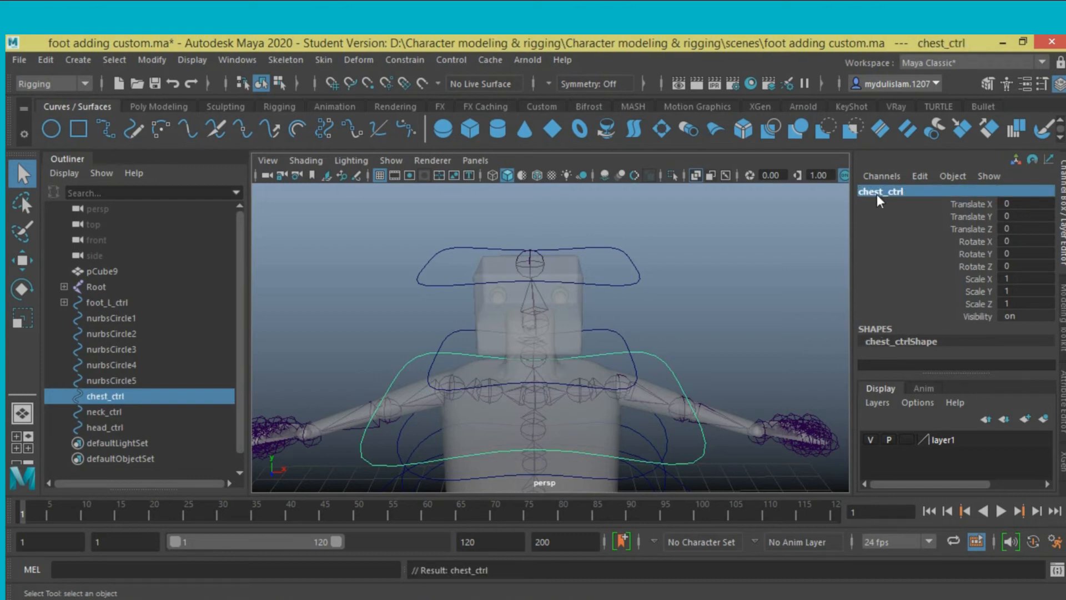
Step: Rename the smaller control curve at the hips, nurbsCircle2, as hip_ctrl
scroll(702, 372, down, 4)
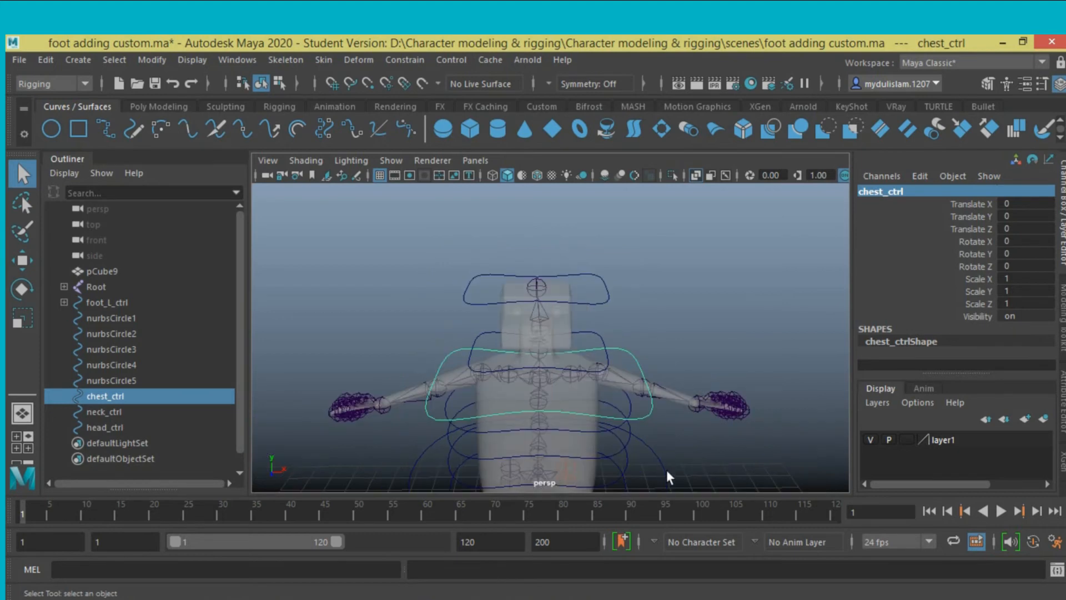
alt+middle_drag(667, 470, 680, 320)
alt+drag(690, 385, 684, 366)
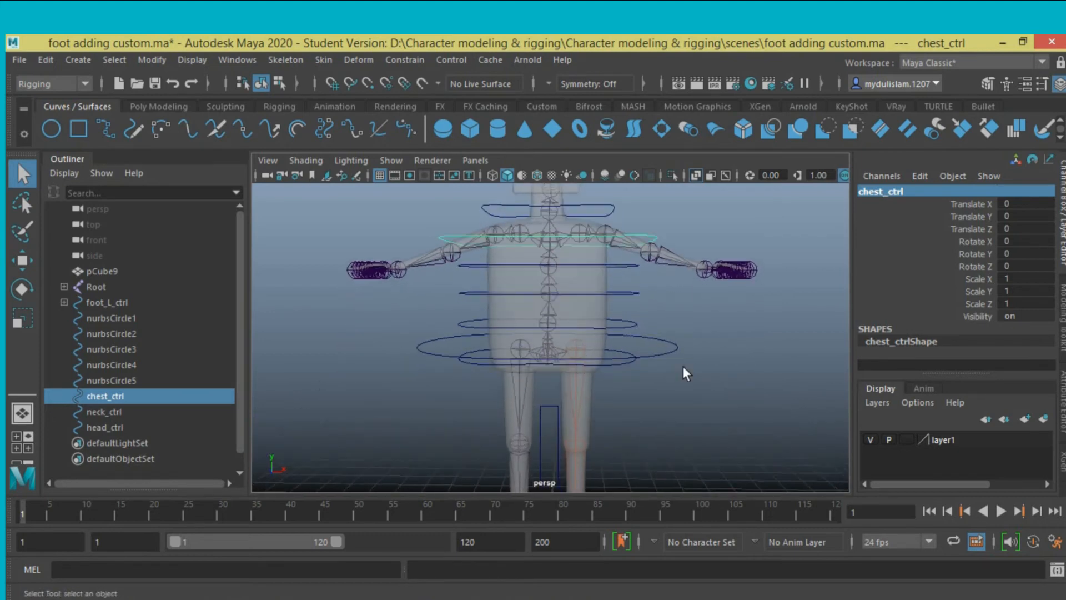
scroll(683, 367, up, 3)
alt+middle_drag(683, 366, 678, 389)
mouse_move(707, 410)
alt+mouse_down()
mouse_move(690, 406)
mouse_move(696, 416)
alt+mouse_up()
click(643, 399)
double_click(887, 191)
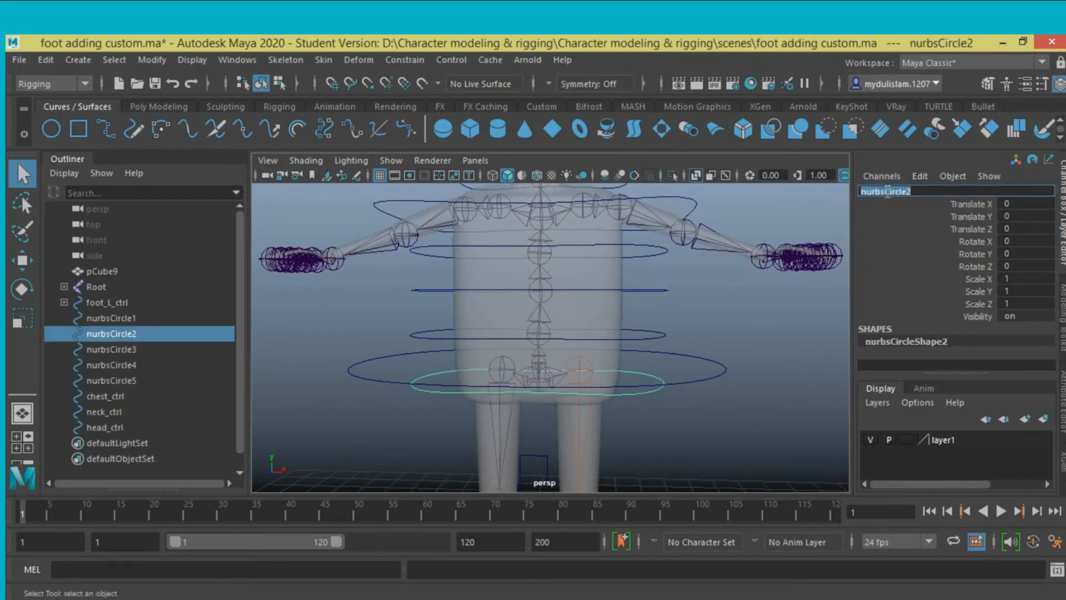
text(he)
key(BackSpace)
text(ip_ ctrl)
key(Return)
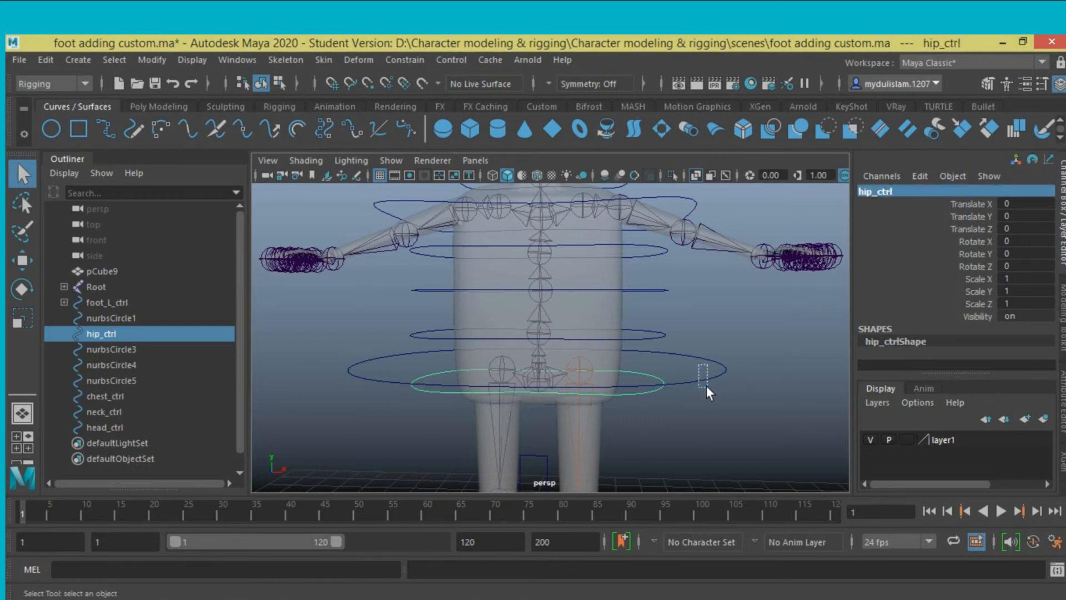
Step: Rename the large control curve around the pelvis, nurbsCircle1, as root_ctrl
click(708, 378)
double_click(895, 193)
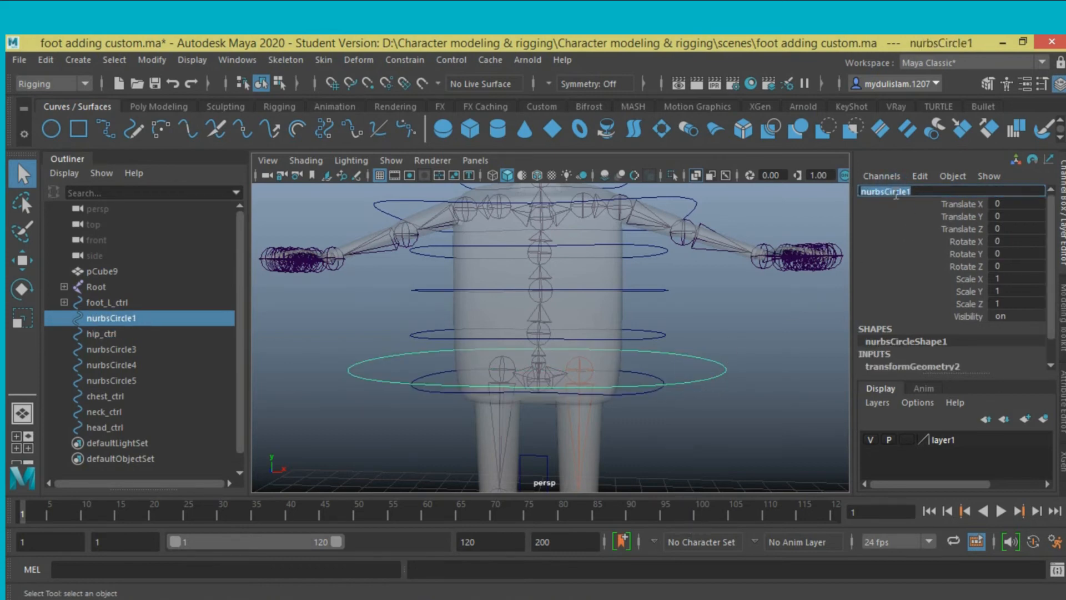
text(rol)
key(BackSpace)
text(ot_)
text( ctrl)
key(Return)
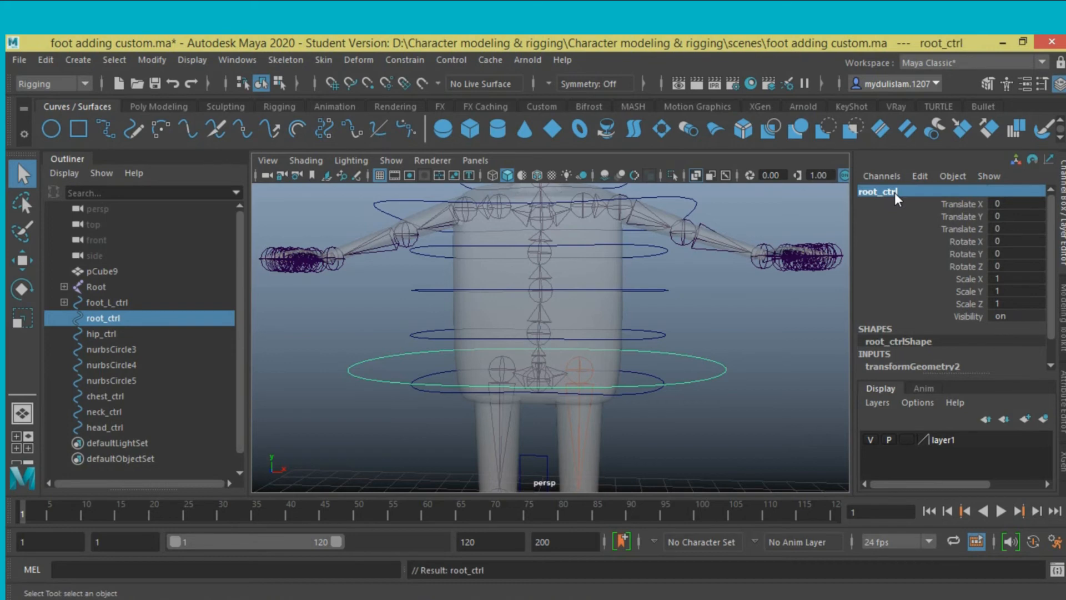
Step: Rename the lowest spine control curve, nurbsCircle3, as spine_01_ctrl
mouse_move(639, 335)
mouse_down()
mouse_move(647, 348)
mouse_move(651, 339)
mouse_up()
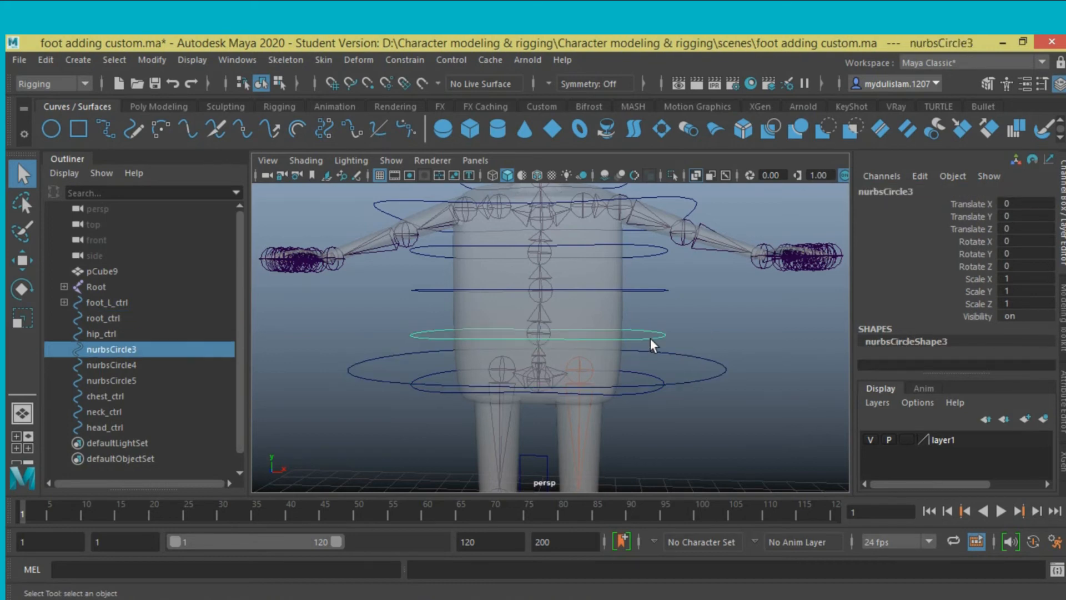
double_click(878, 191)
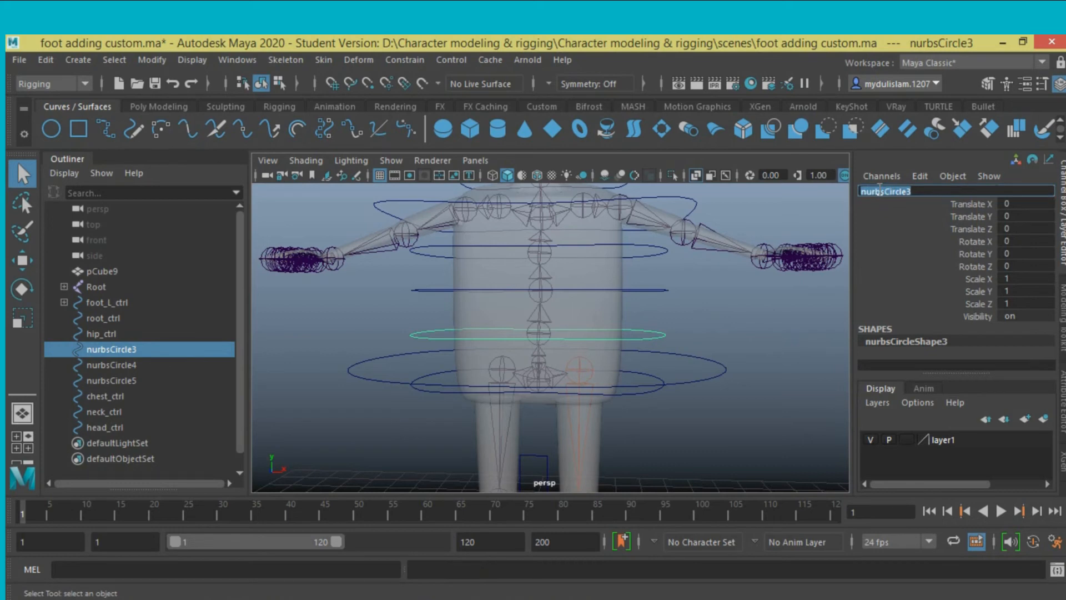
text(spine_01_ctrl)
key(Return)
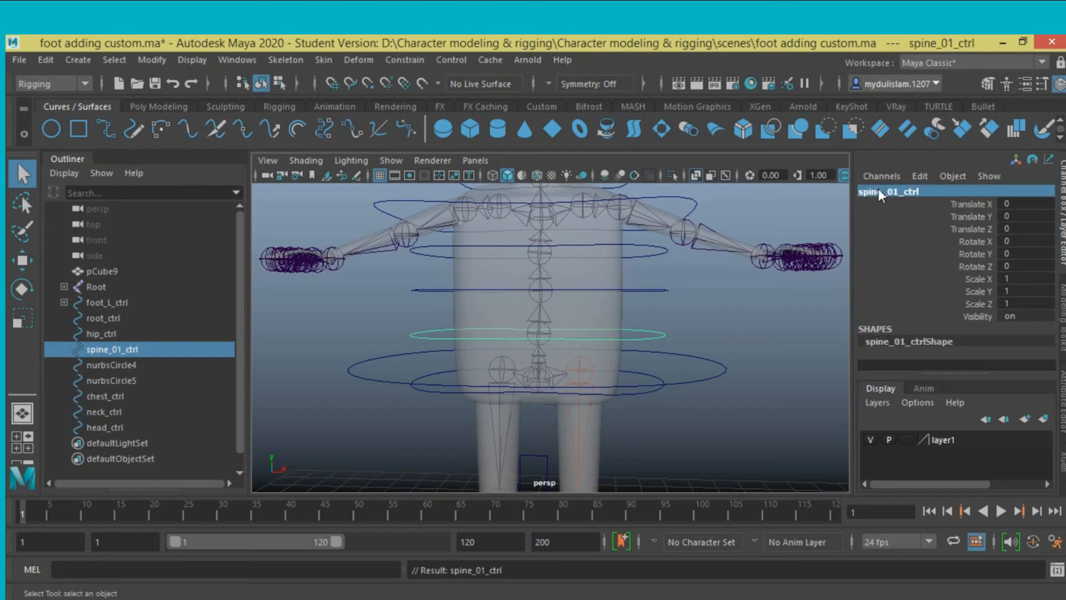
Step: Rename the mid-torso control curve, nurbsCircle4, as spine_02_ctrl
click(653, 289)
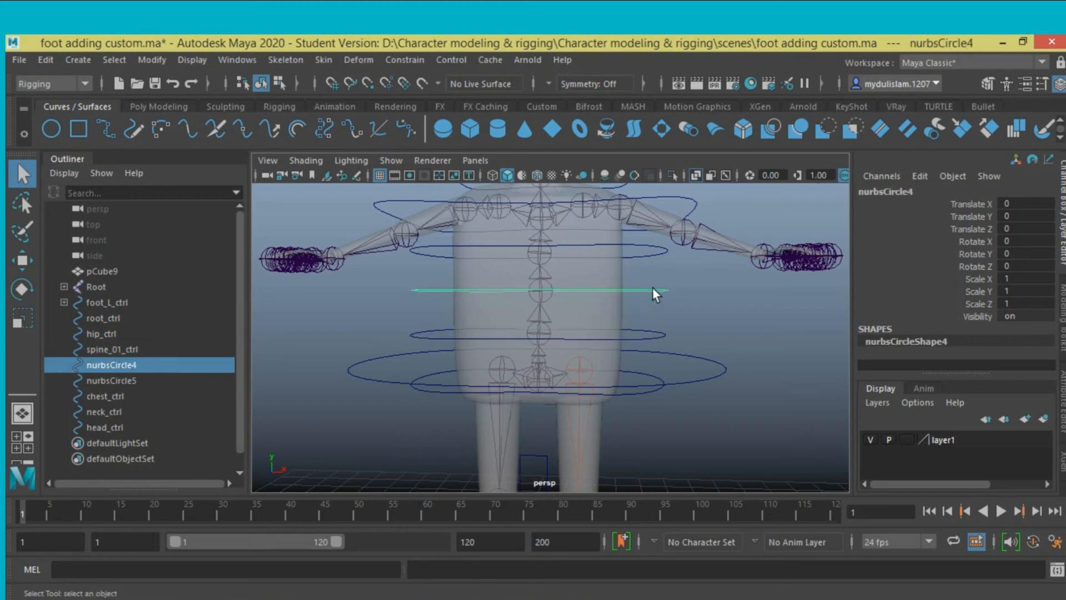
double_click(887, 192)
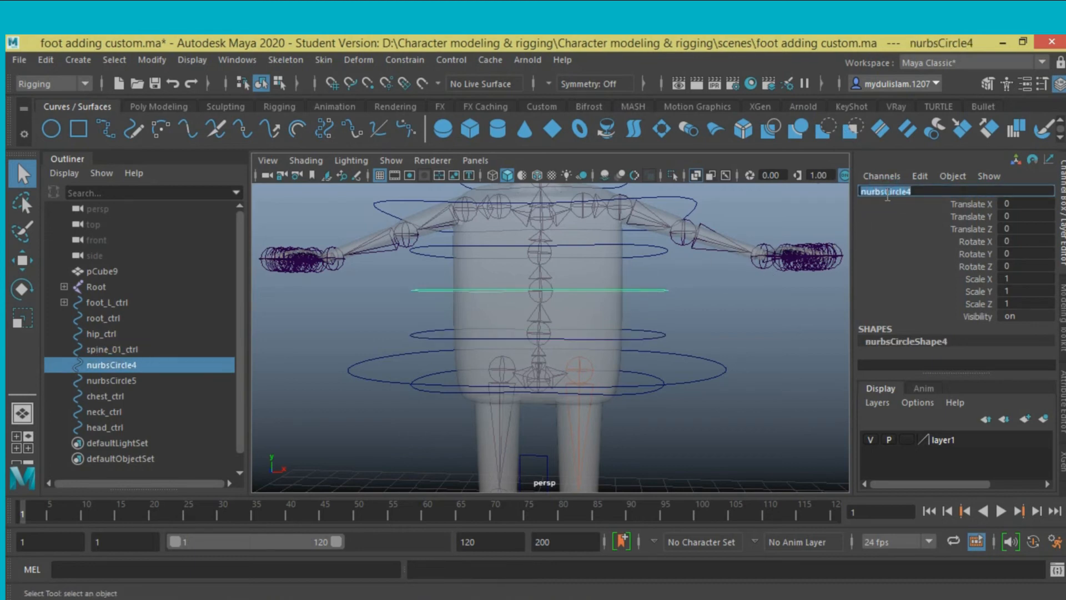
text(spine_02_ctrl)
key(Return)
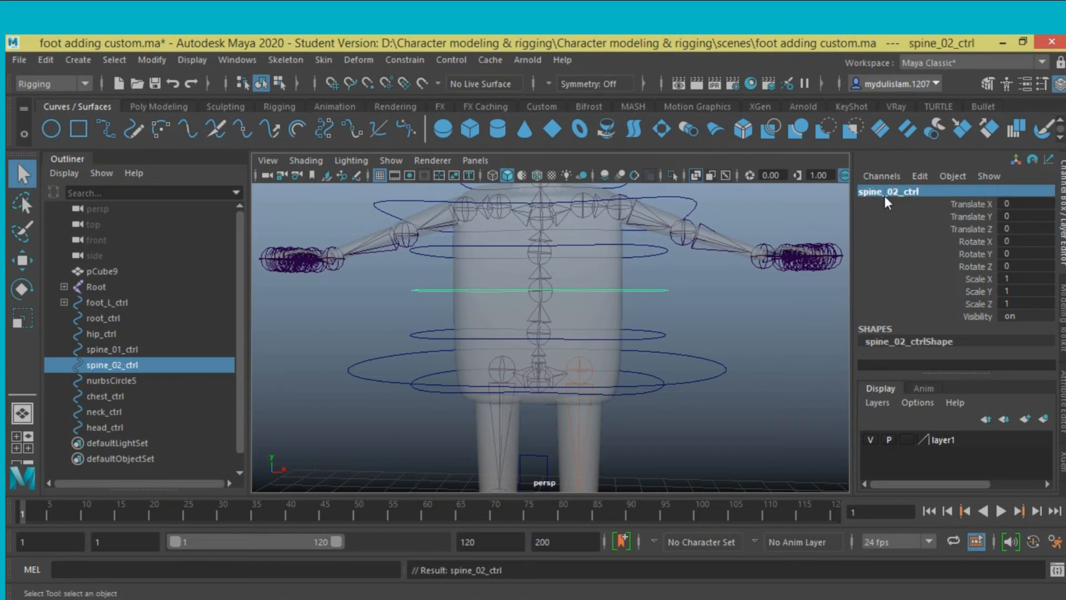
Step: Rename the control curve just below the chest control, nurbsCircle5, as spine_03_ctrl
alt+right_drag(744, 322, 659, 323)
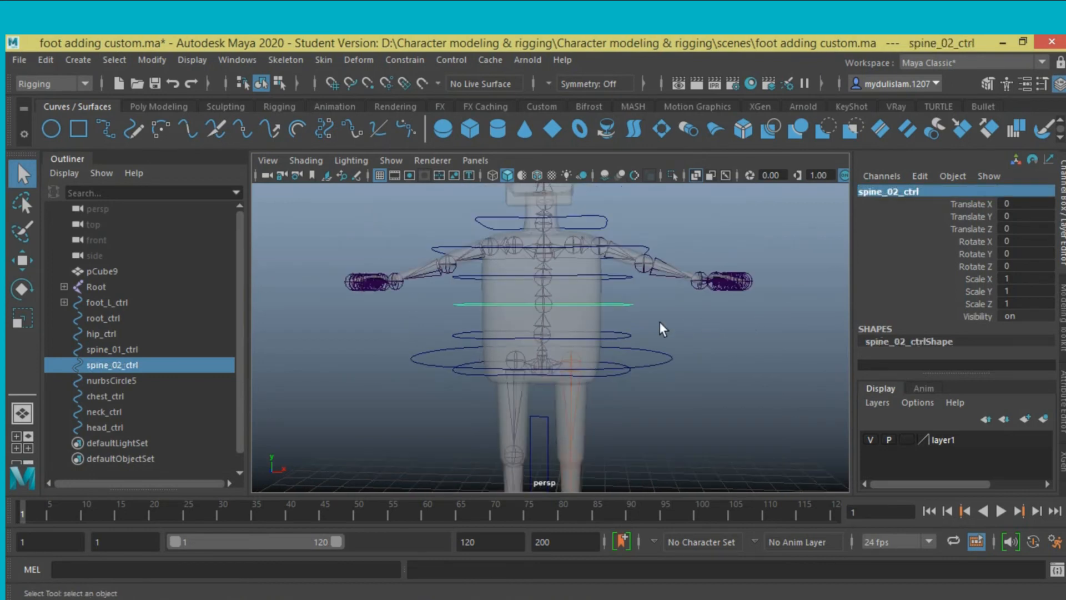
click(618, 279)
double_click(888, 191)
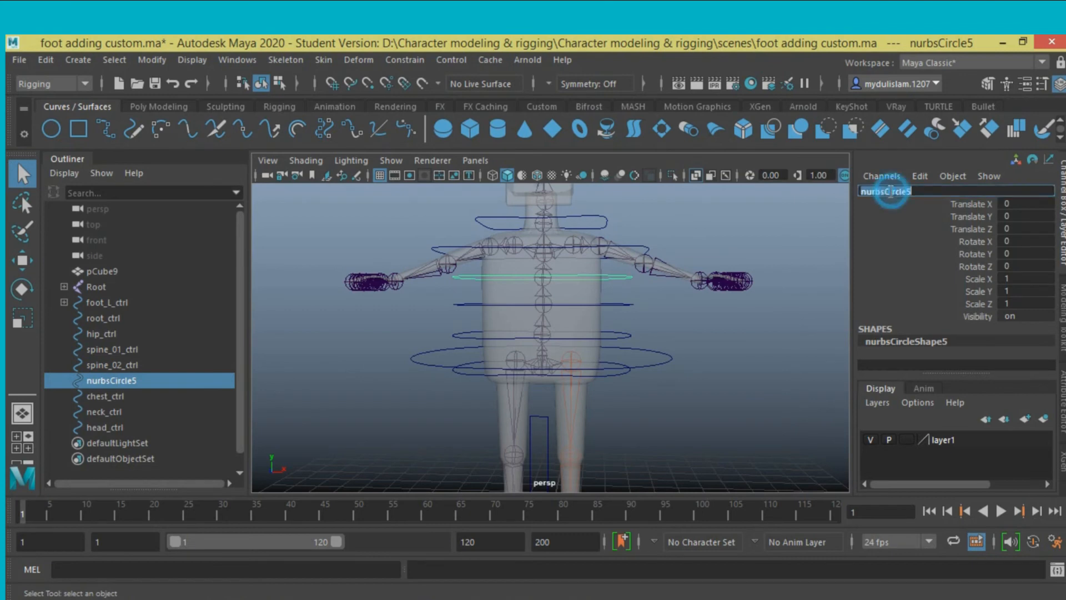
text(splne_0)
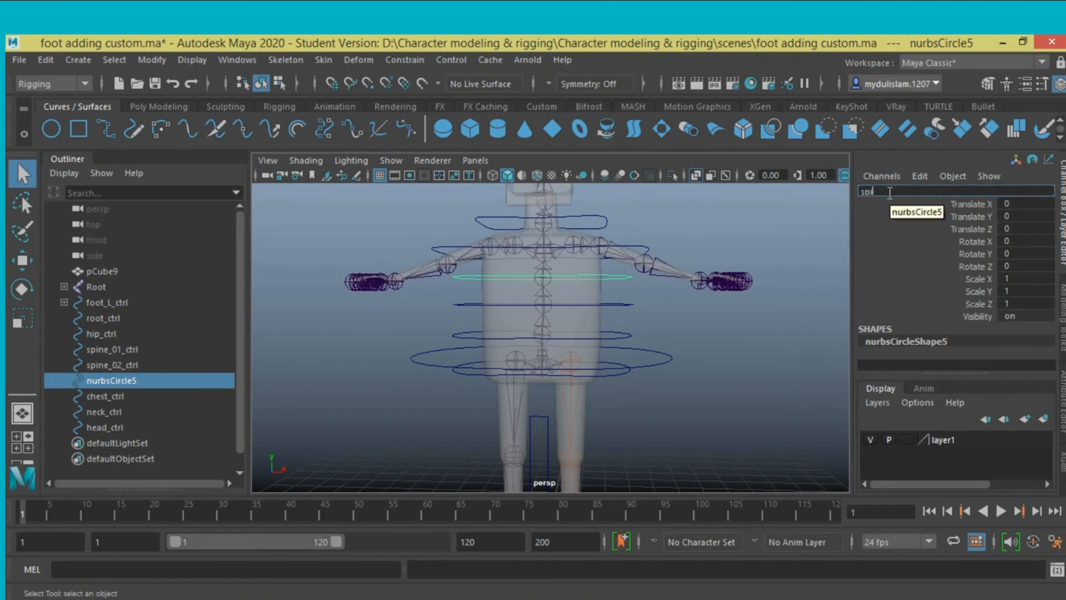
text(3_ctrl)
key(Return)
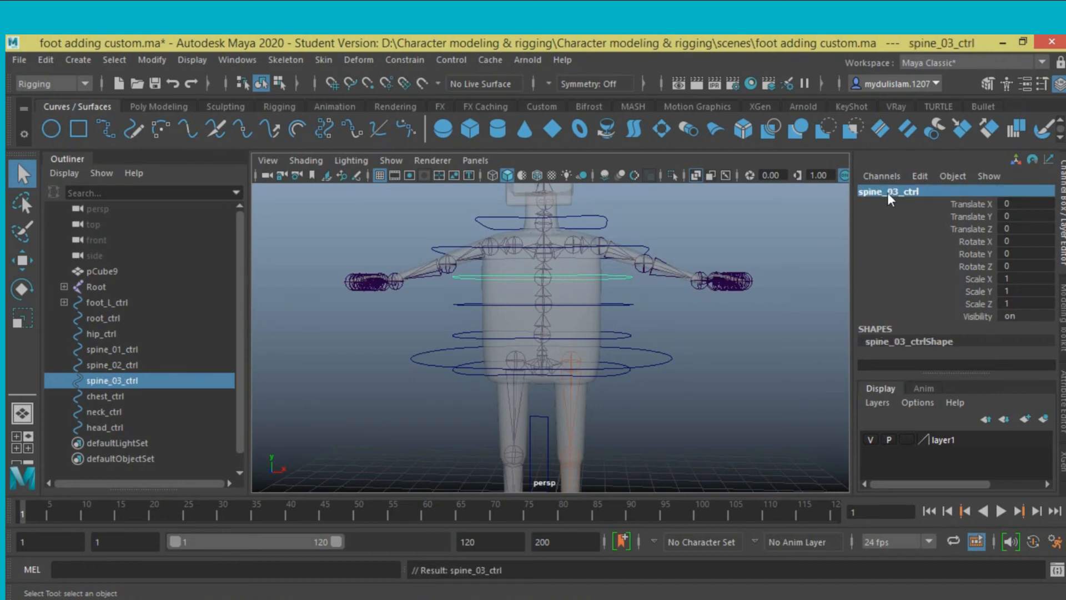
Step: Select the spine01 joint and check which of its channels are constrained
mouse_move(691, 326)
alt+mouse_down()
mouse_move(682, 382)
mouse_move(689, 346)
alt+mouse_up()
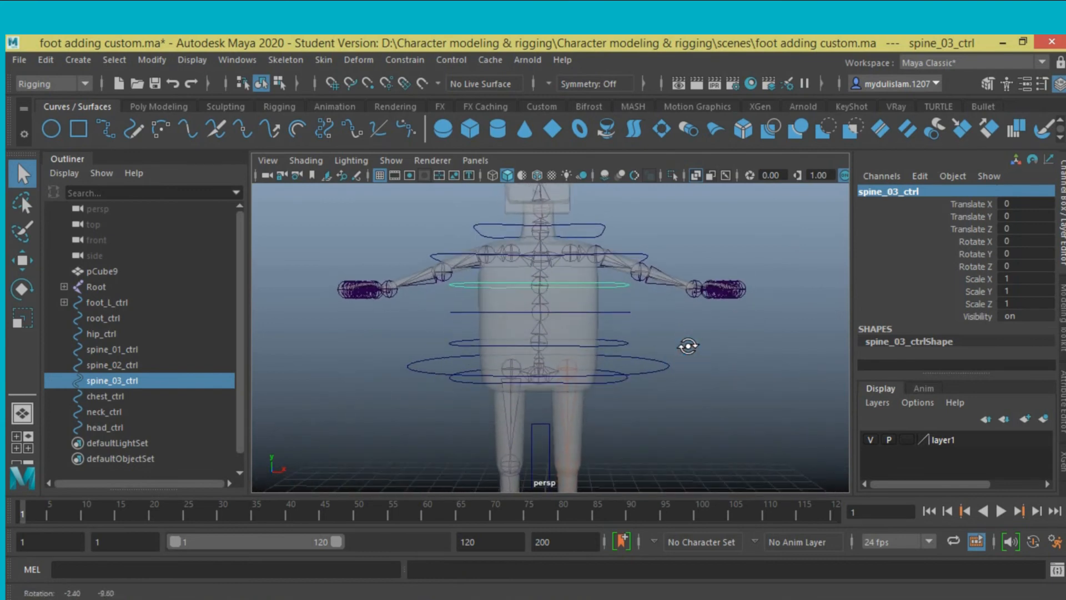
click(541, 348)
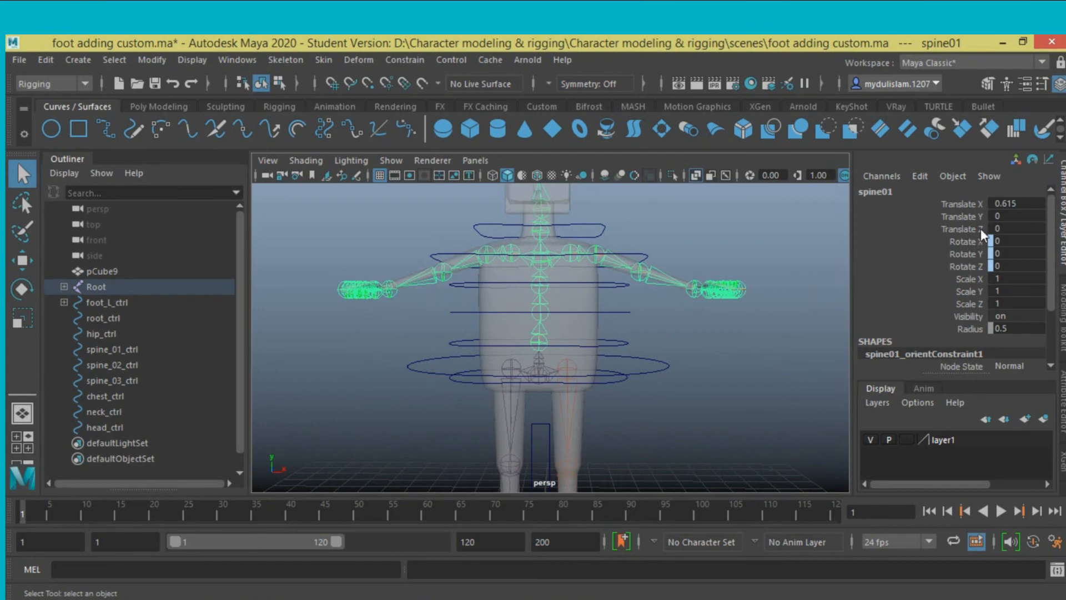
alt+drag(608, 371, 692, 351)
Step: Parent-constrain the Root joint to root_ctrl with Maintain offset on and all translate and rotate axes constrained
click(686, 299)
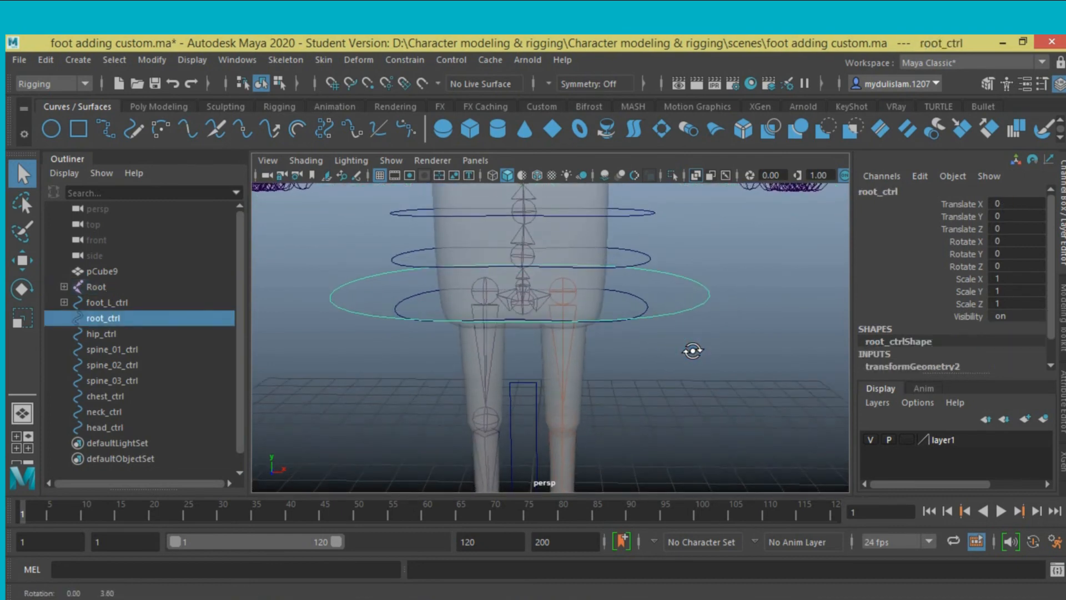
scroll(694, 356, up, 3)
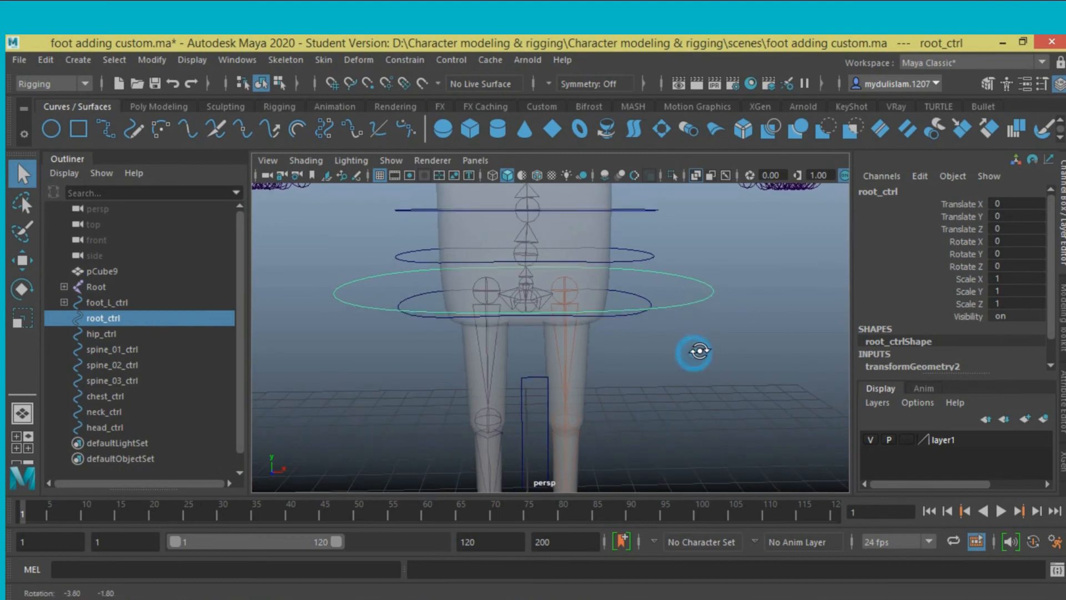
alt+middle_drag(701, 365, 701, 367)
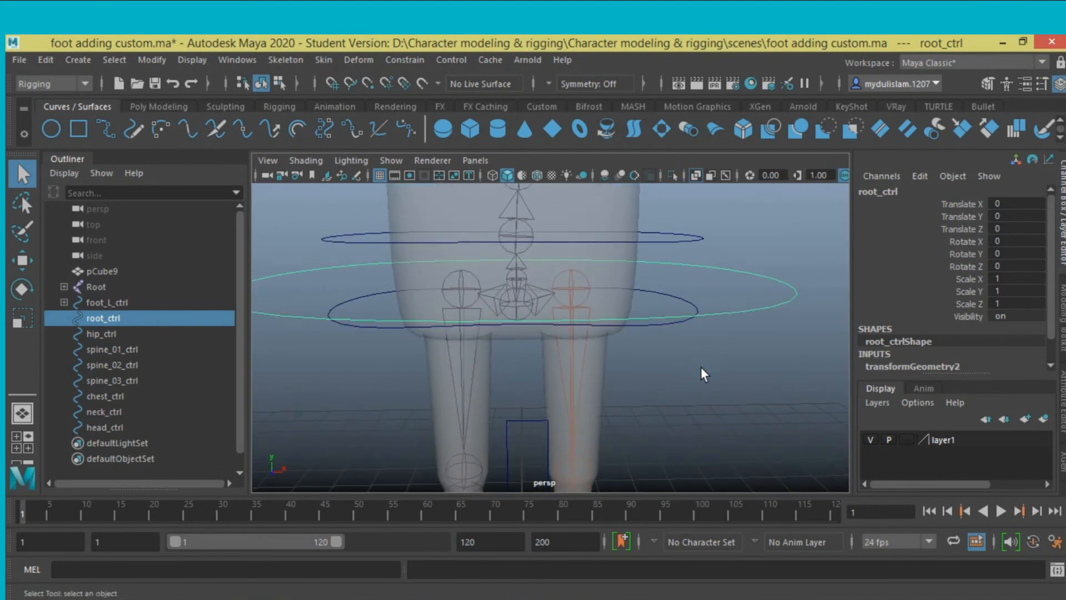
shift+click(519, 280)
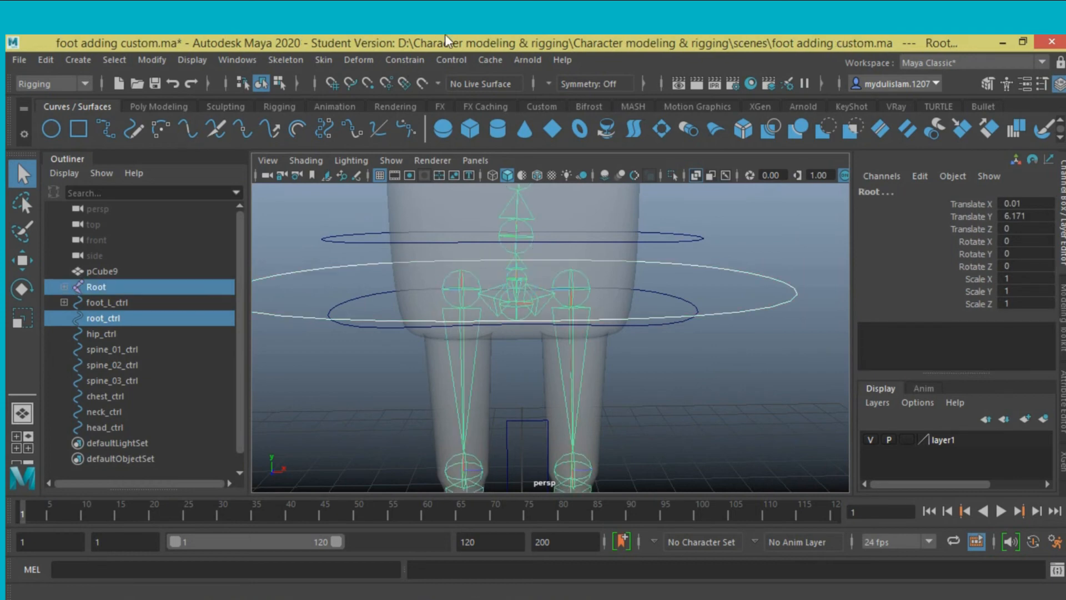
click(411, 61)
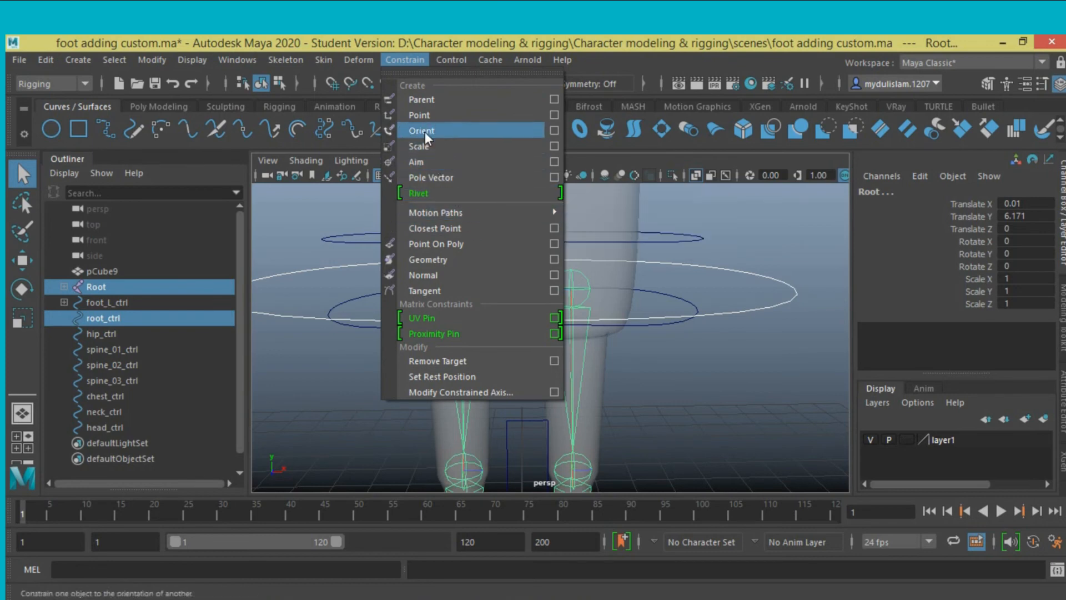
click(554, 100)
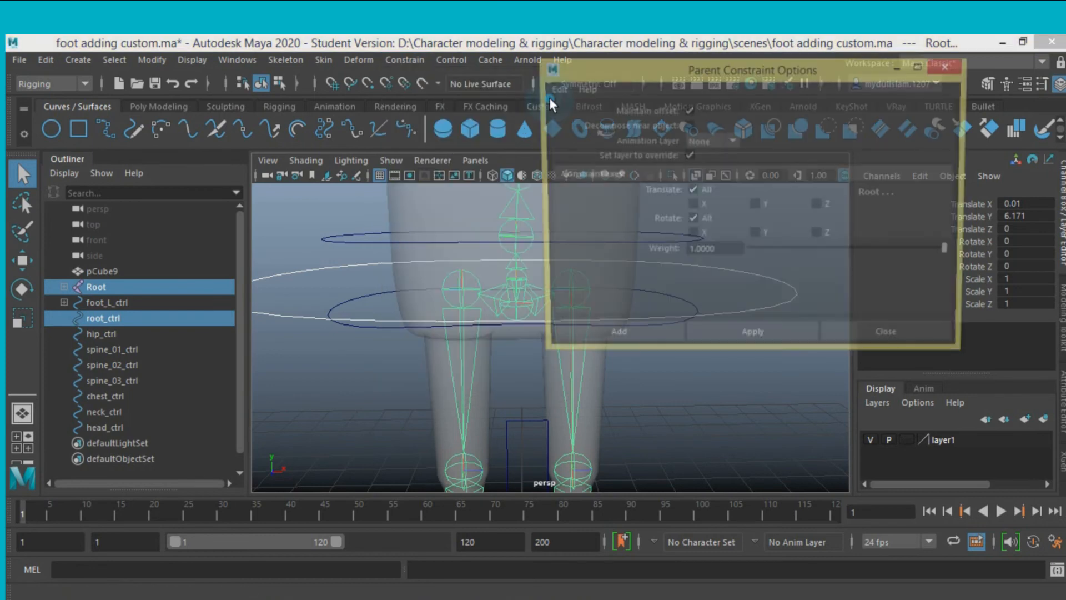
click(622, 340)
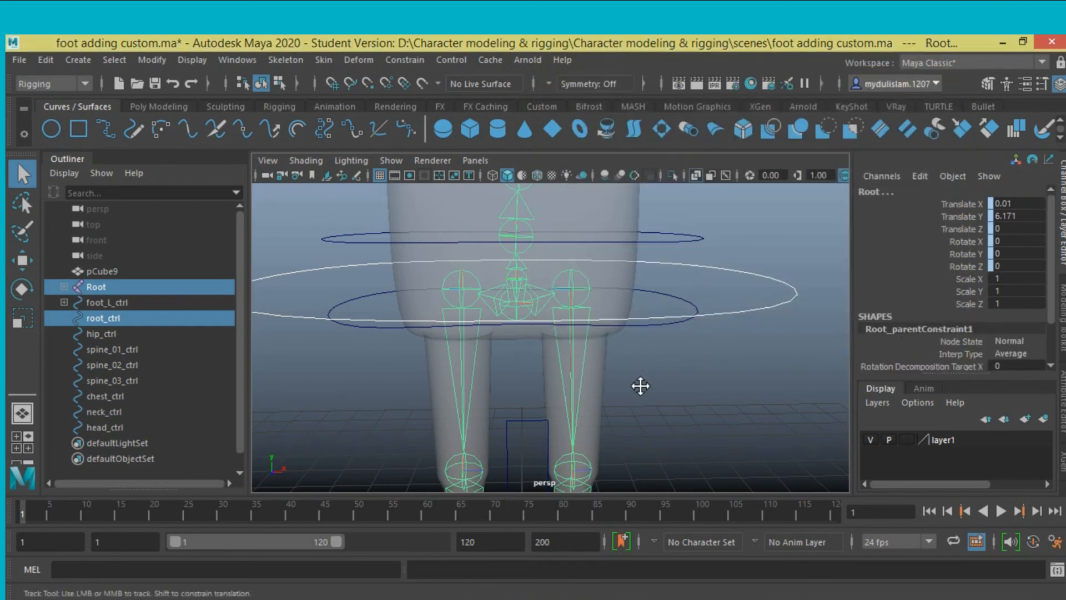
Step: Orient-constrain the main_hip joint to the hip_ctrl curve
alt+drag(638, 386, 631, 344)
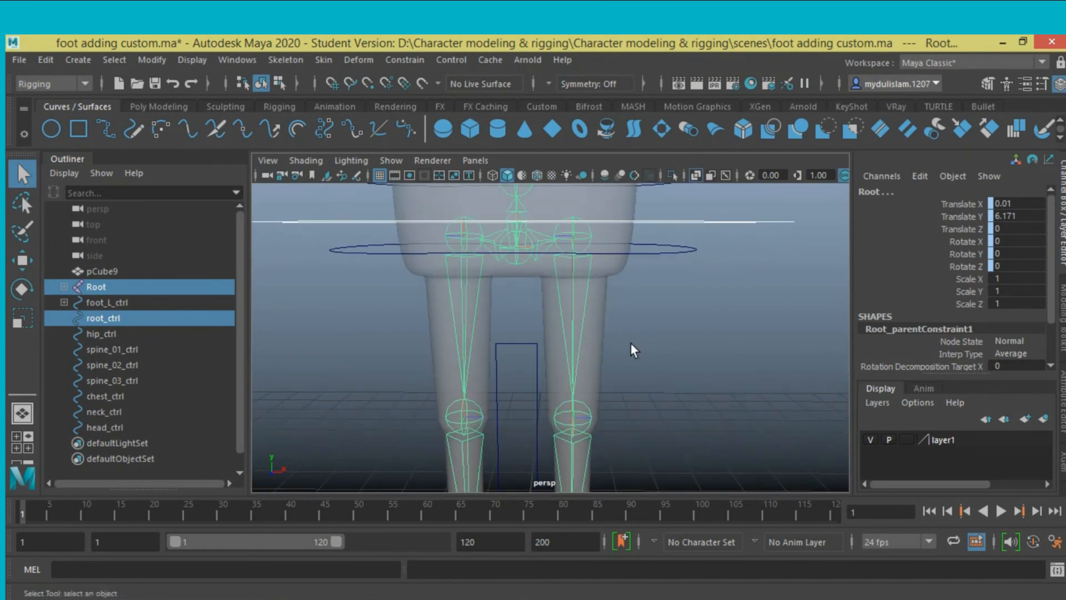
alt+middle_drag(630, 344, 634, 393)
scroll(616, 371, up, 3)
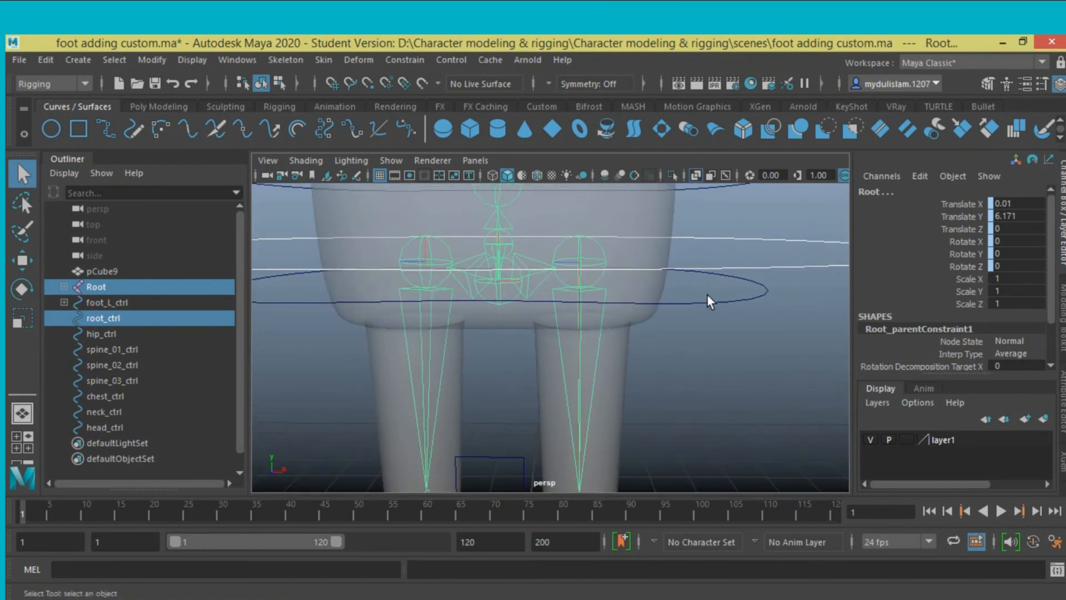
drag(708, 295, 722, 355)
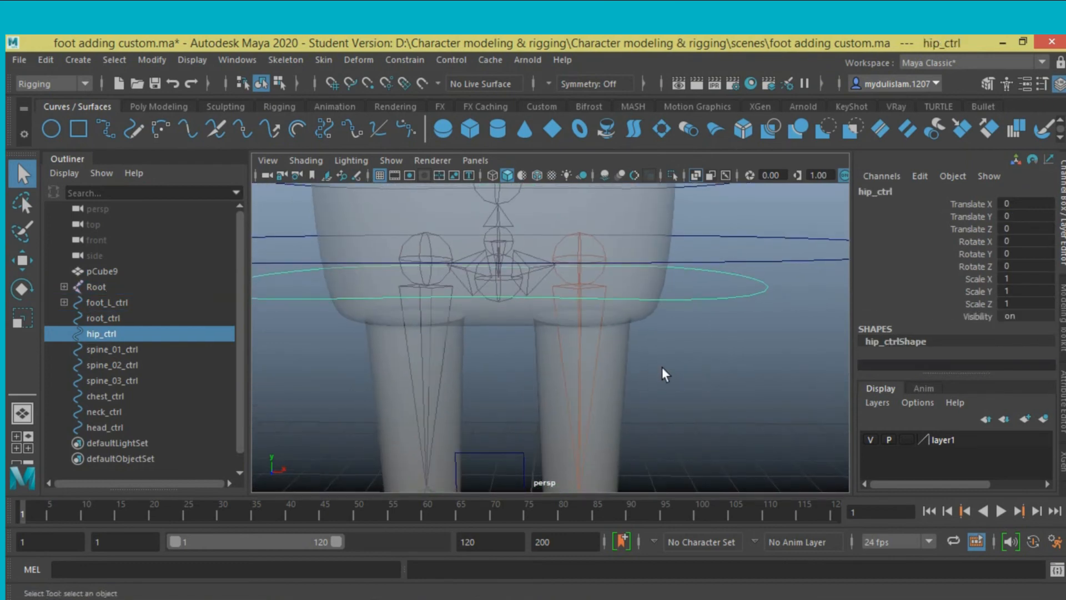
click(506, 286)
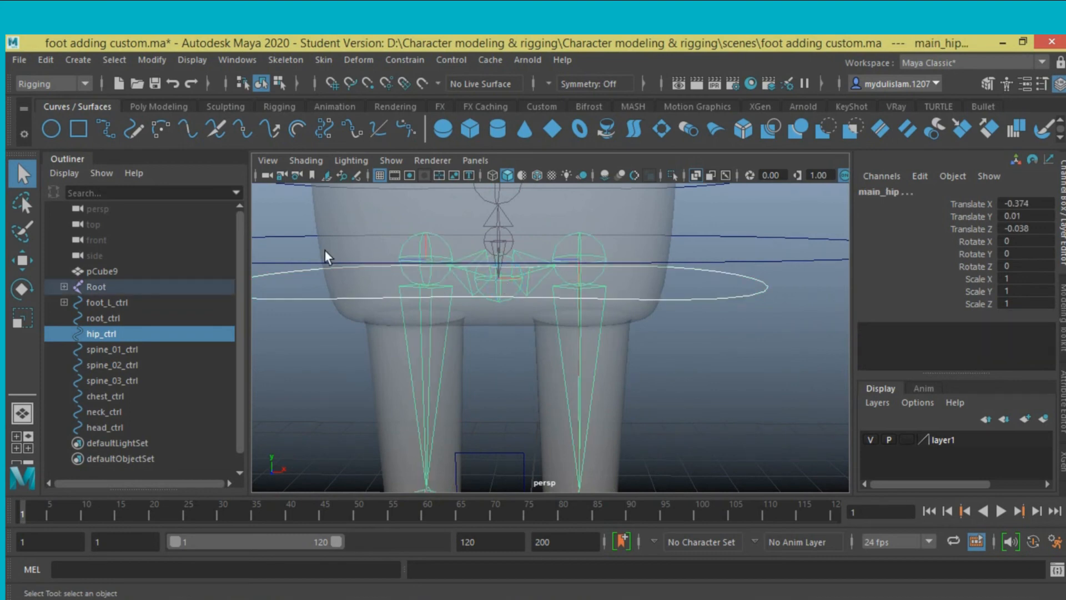
click(390, 59)
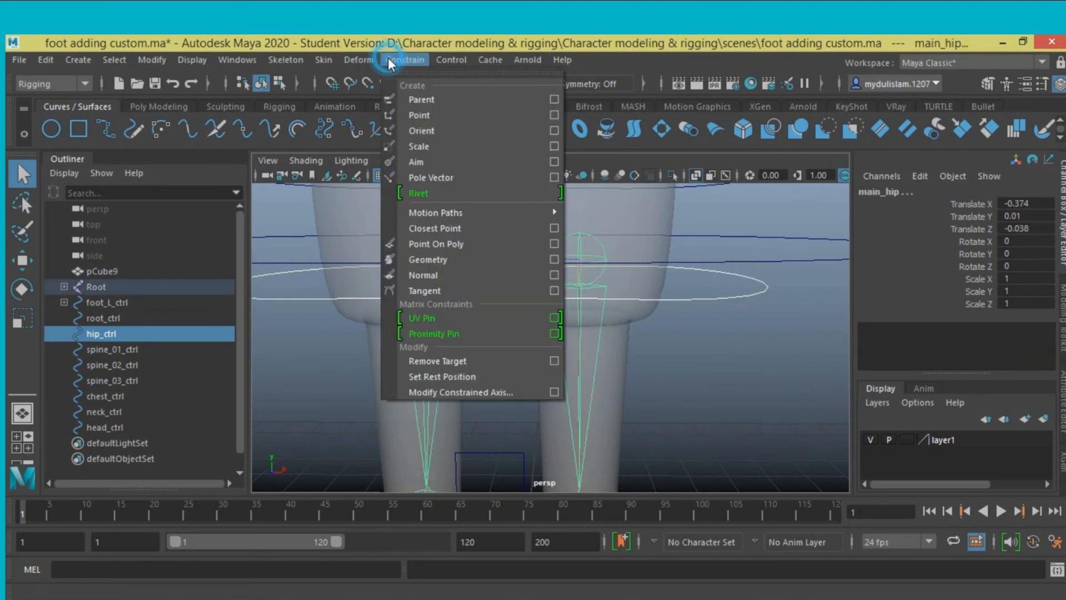
click(426, 134)
Step: Parent the head_ctrl curve under neck_ctrl
scroll(558, 320, down, 5)
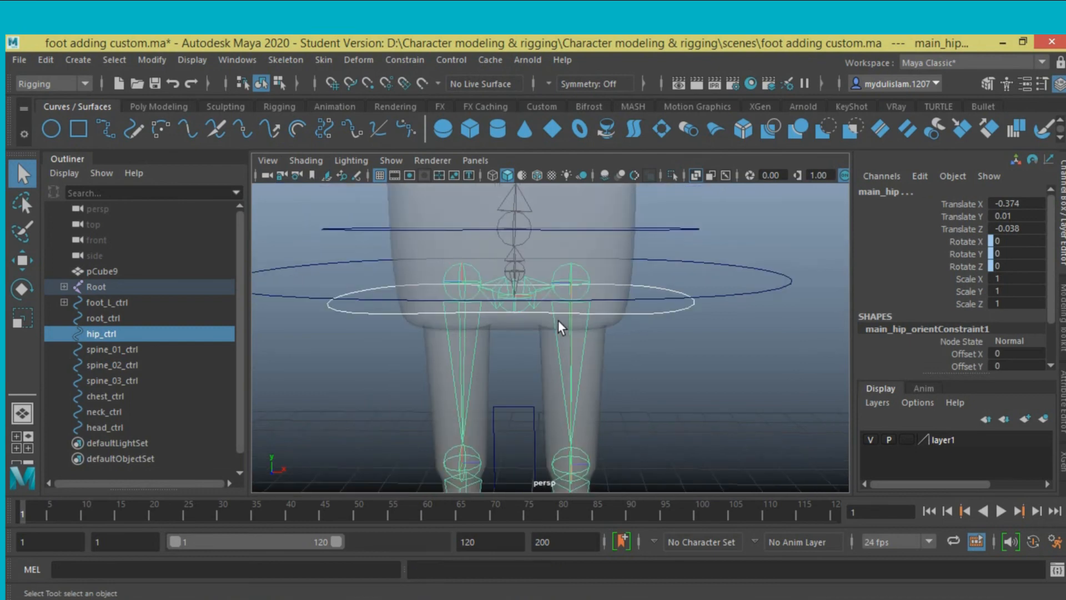
scroll(558, 320, down, 5)
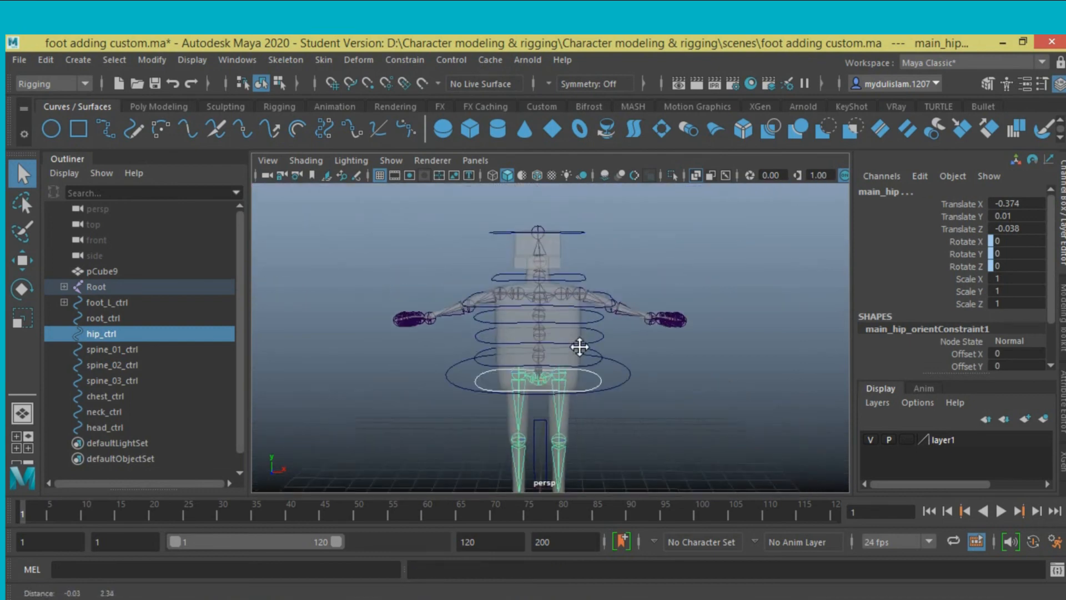
scroll(584, 345, up, 3)
alt+middle_drag(585, 349, 580, 376)
scroll(582, 370, up, 3)
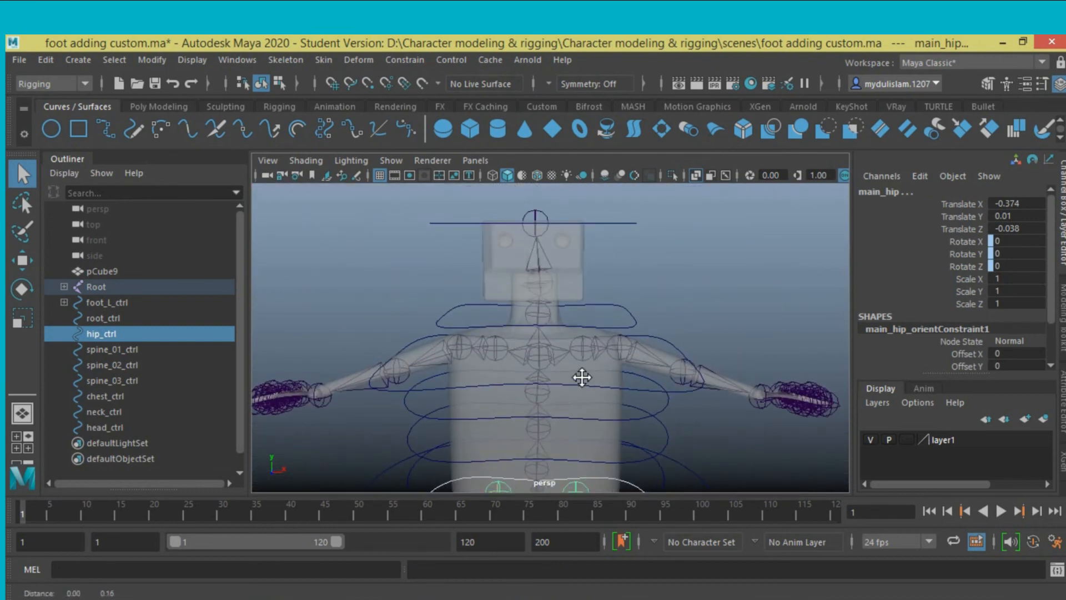
alt+drag(581, 376, 552, 340)
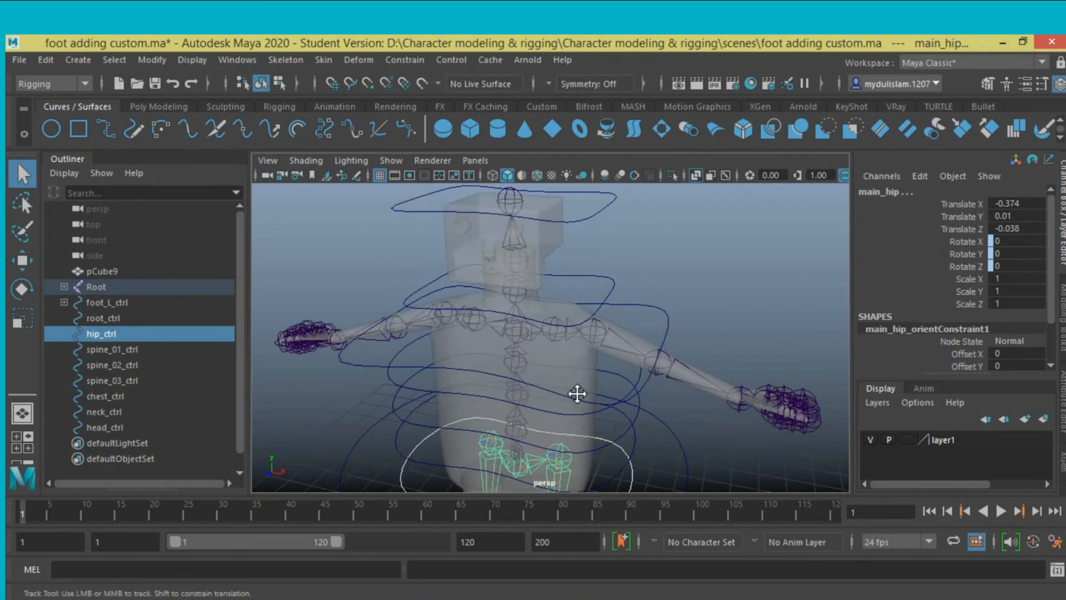
mouse_move(575, 393)
alt+mouse_down()
mouse_move(567, 386)
mouse_move(591, 399)
alt+mouse_up()
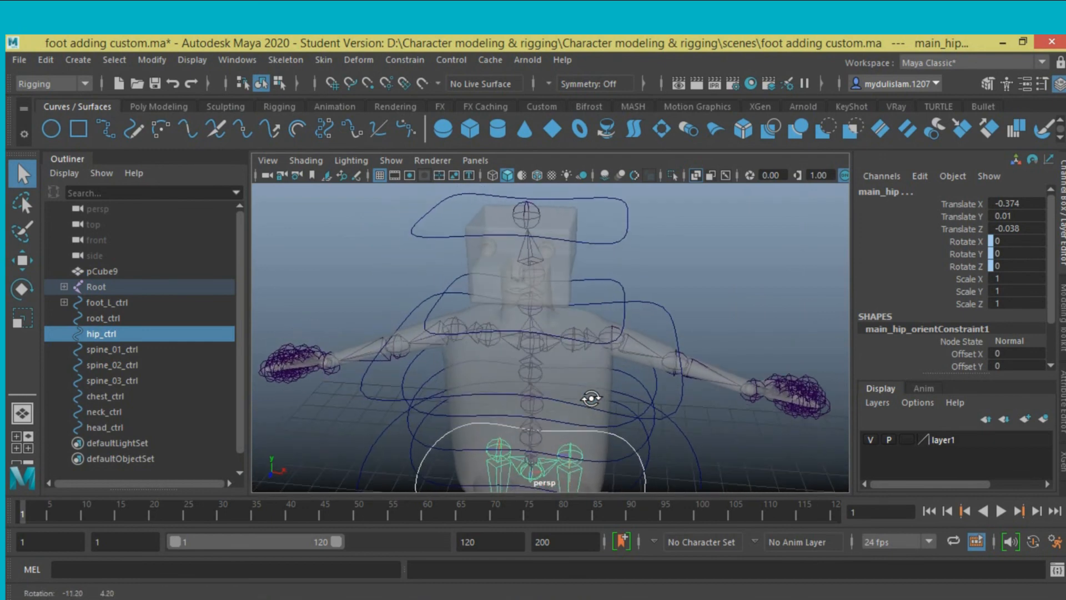
click(610, 239)
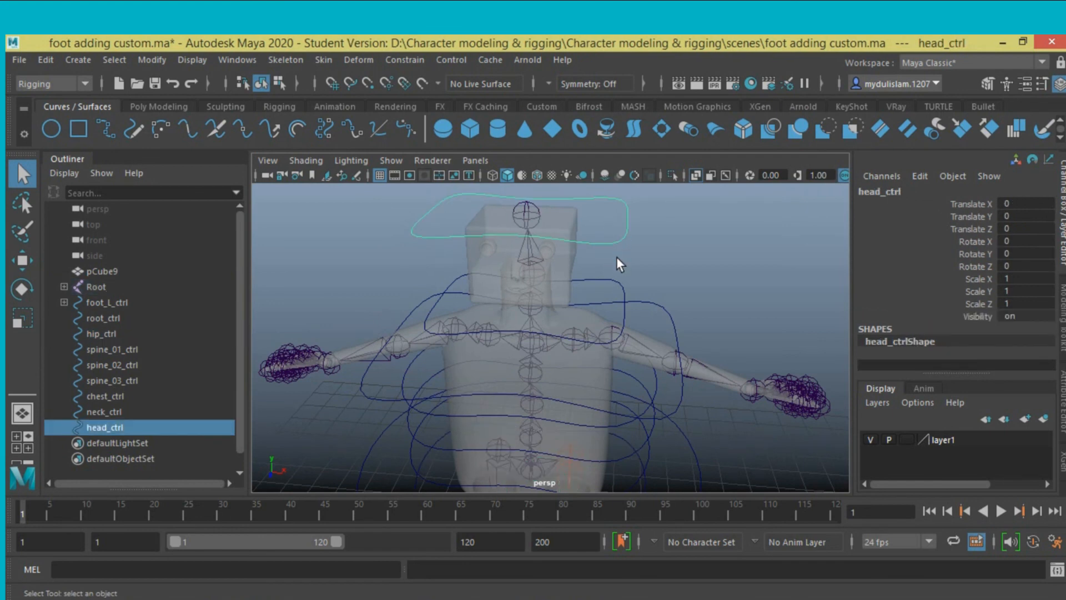
shift+click(618, 288)
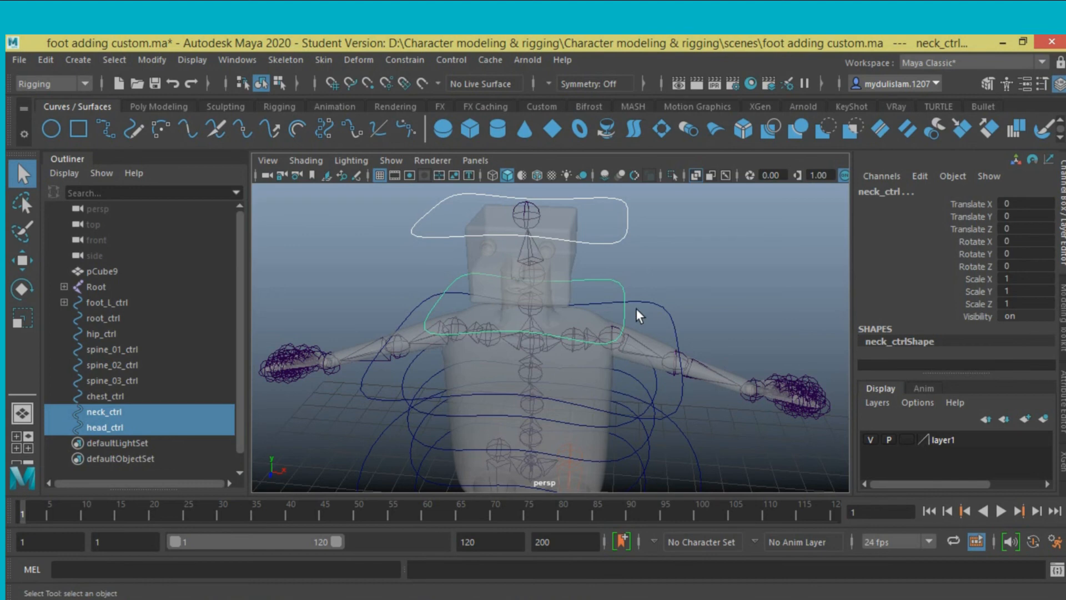
key(p)
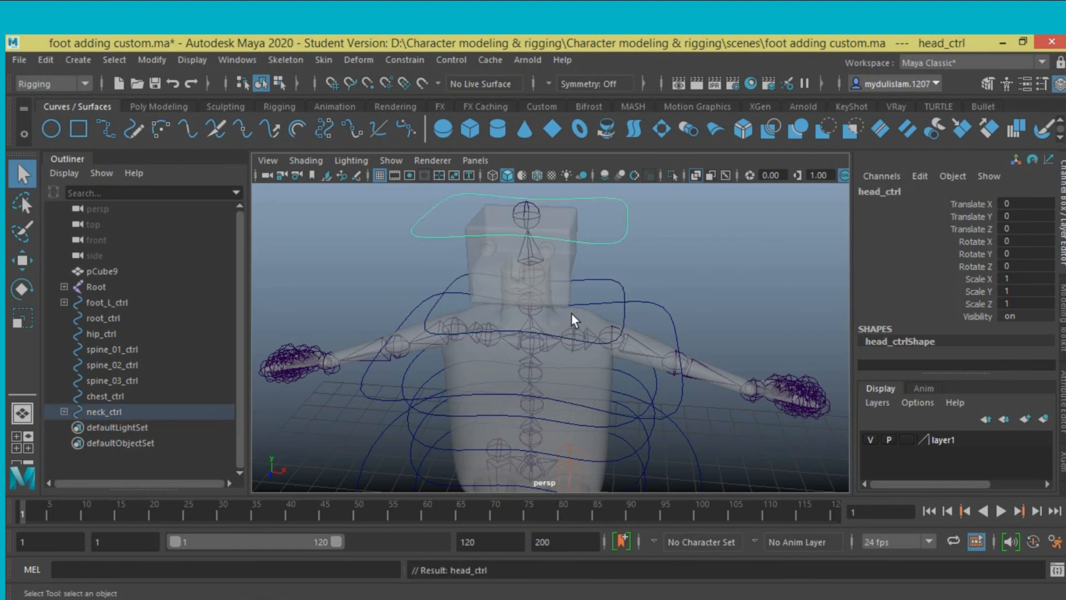
Step: Parent the neck_ctrl curve, with its head control, under chest_ctrl
alt+drag(576, 462, 570, 372)
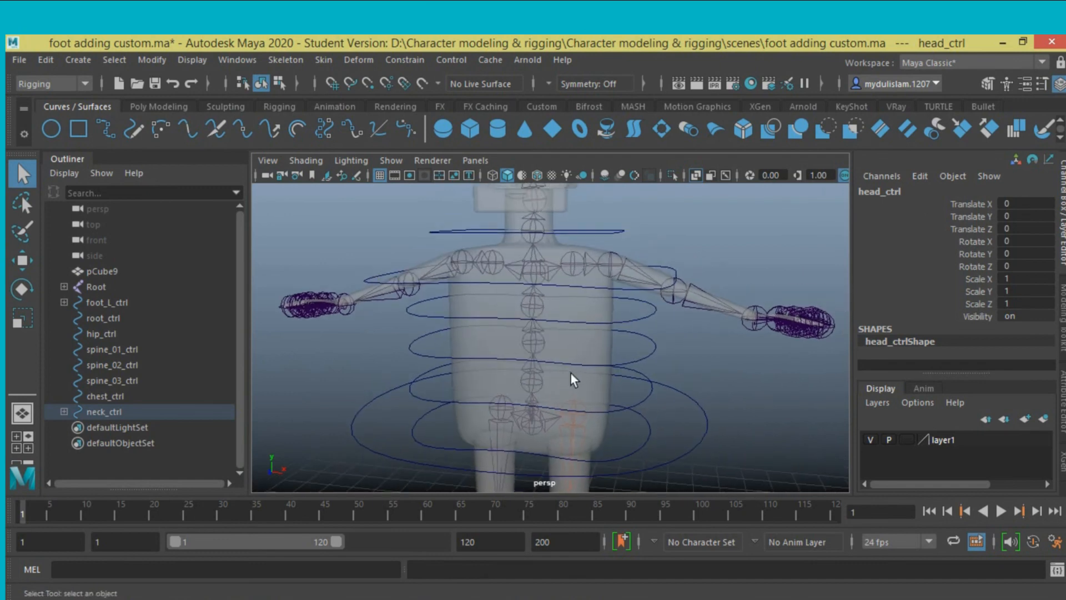
click(605, 239)
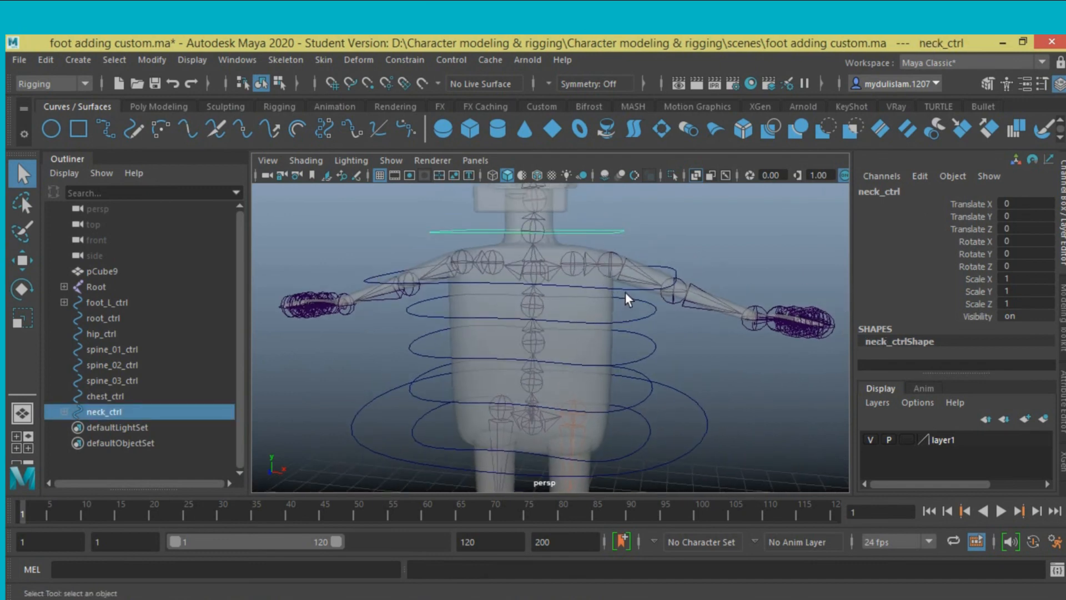
shift+click(629, 288)
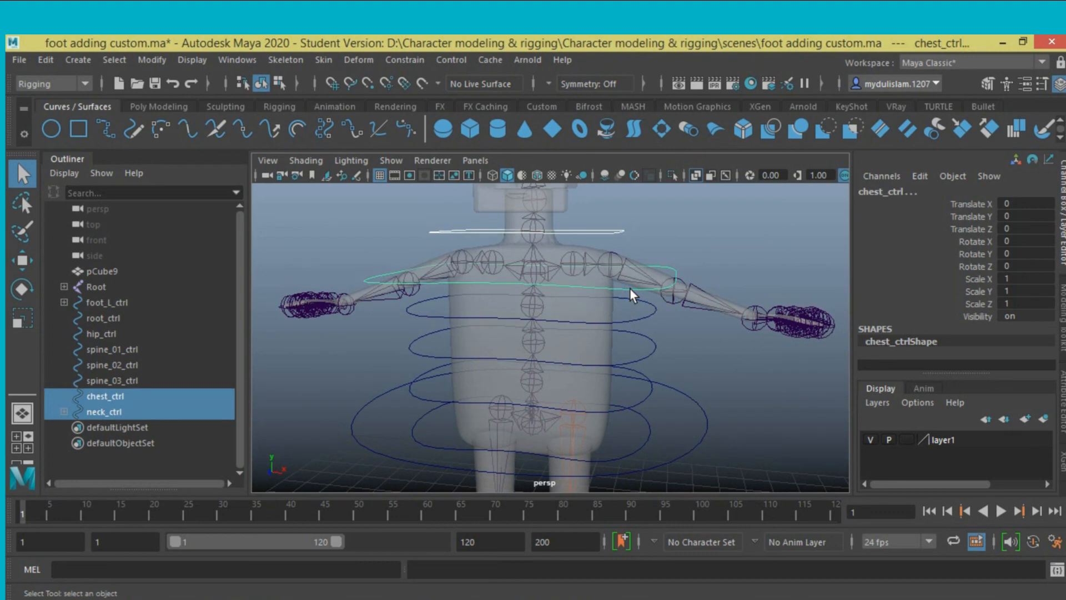
key(p)
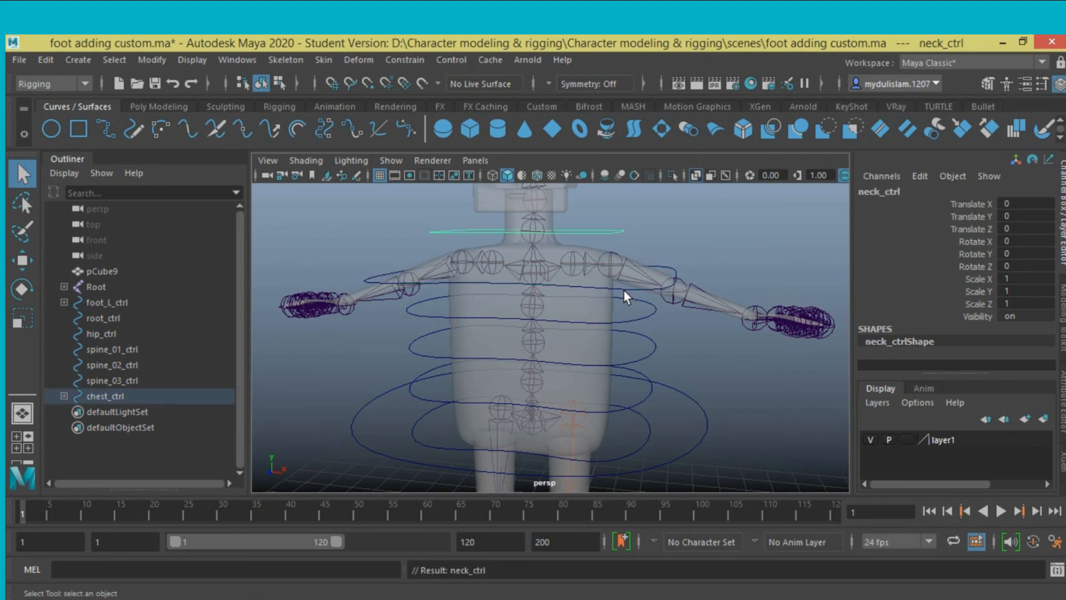
Step: Parent the chest_ctrl curve under spine_03_ctrl
click(630, 289)
shift+click(646, 315)
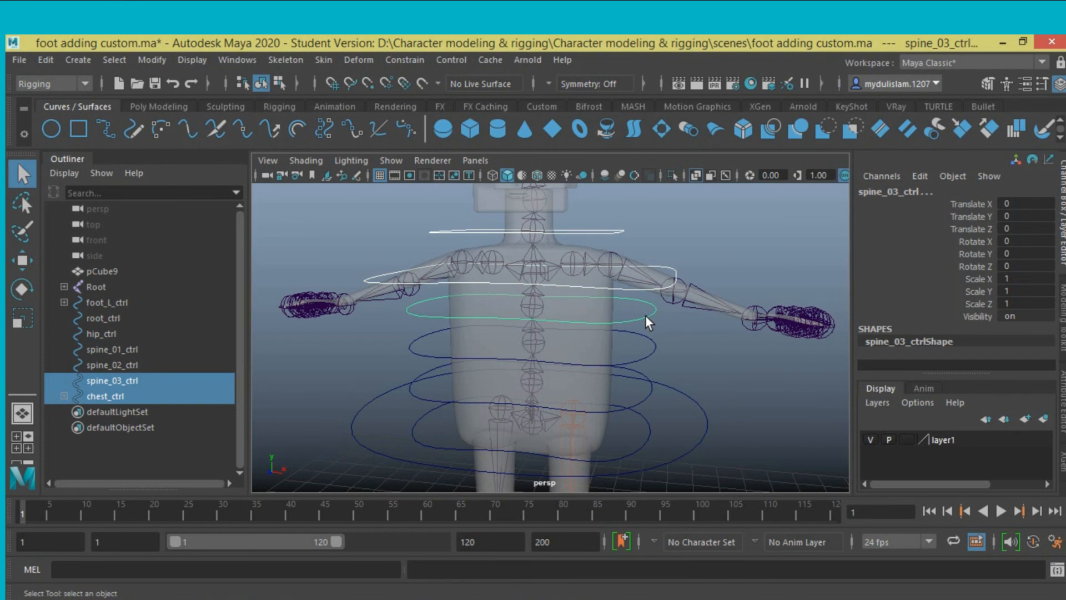
key(p)
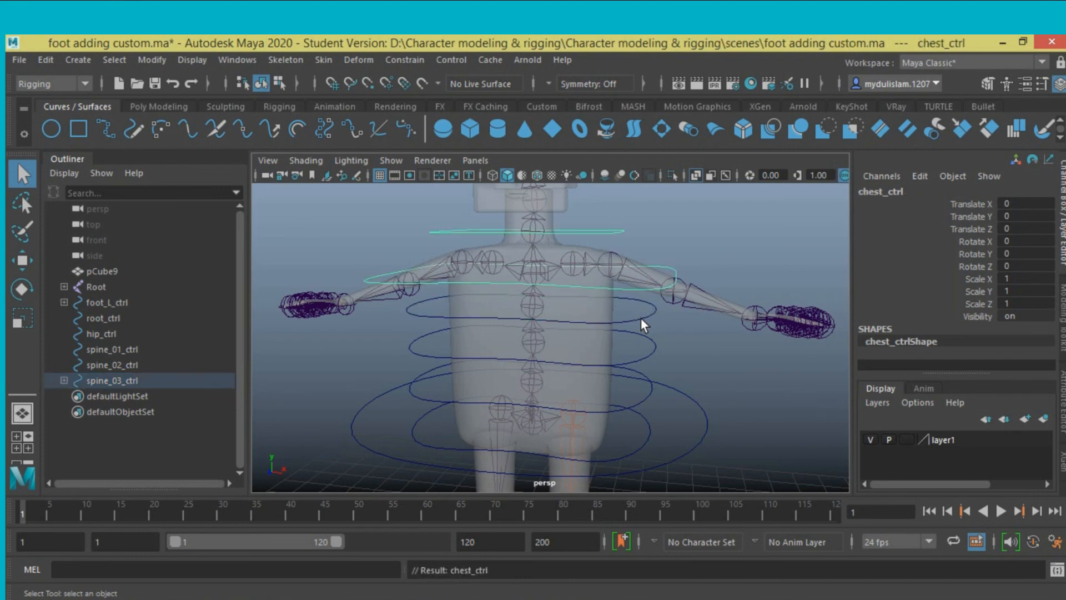
Step: Parent the spine_03_ctrl curve under spine_02_ctrl
click(642, 319)
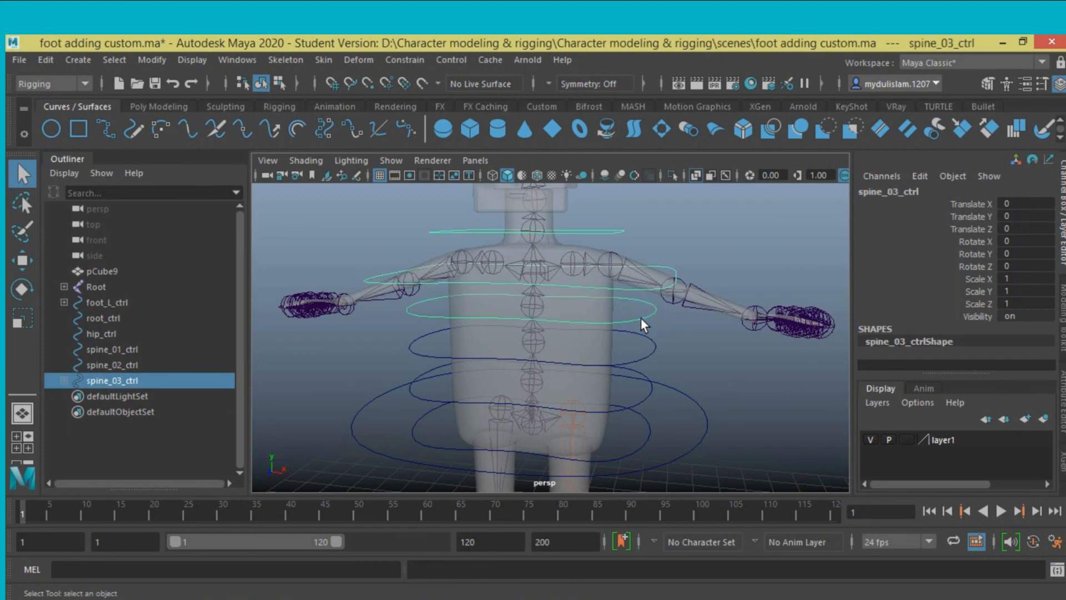
shift+click(643, 361)
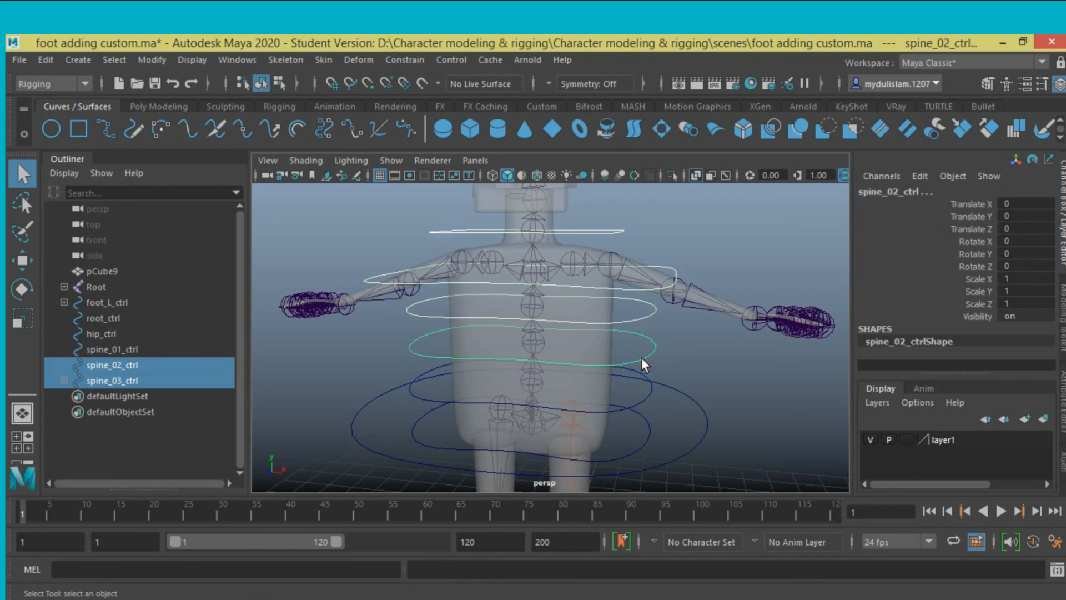
key(p)
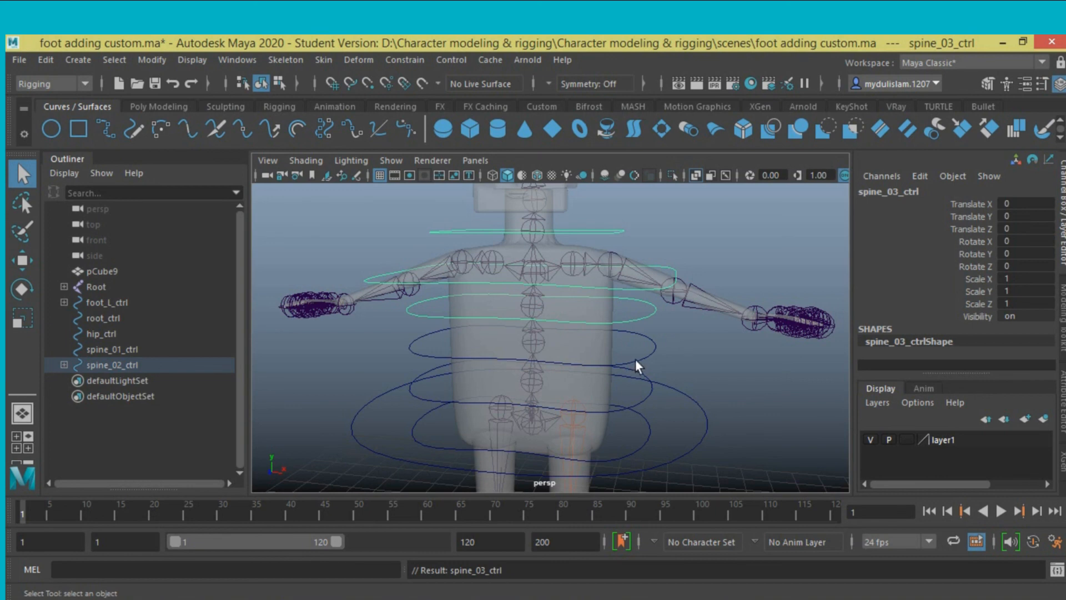
Step: Parent the spine_02_ctrl curve under spine_01_ctrl
click(636, 361)
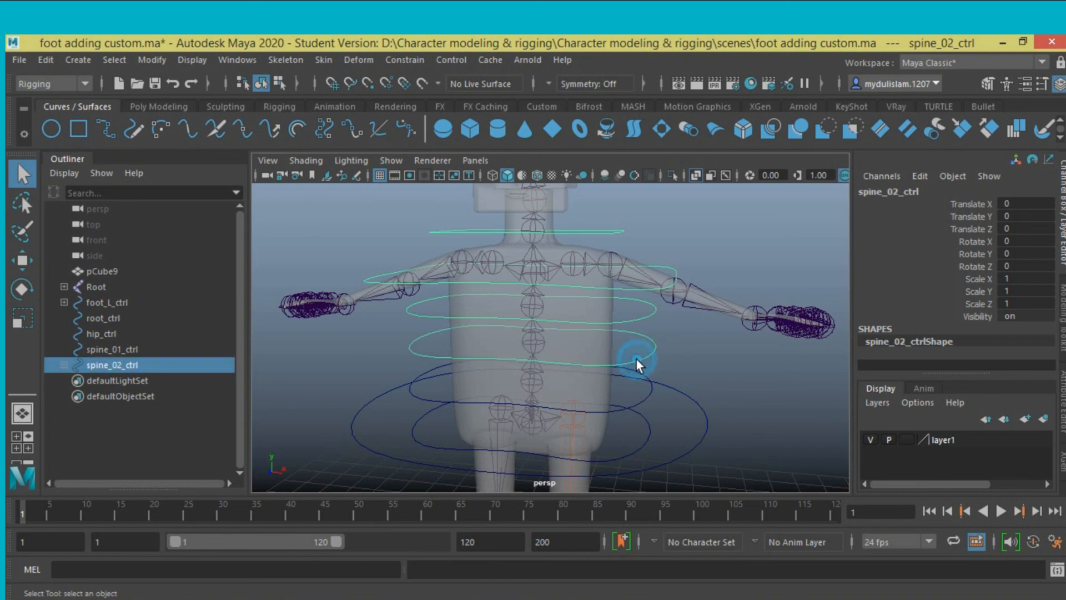
shift+click(641, 400)
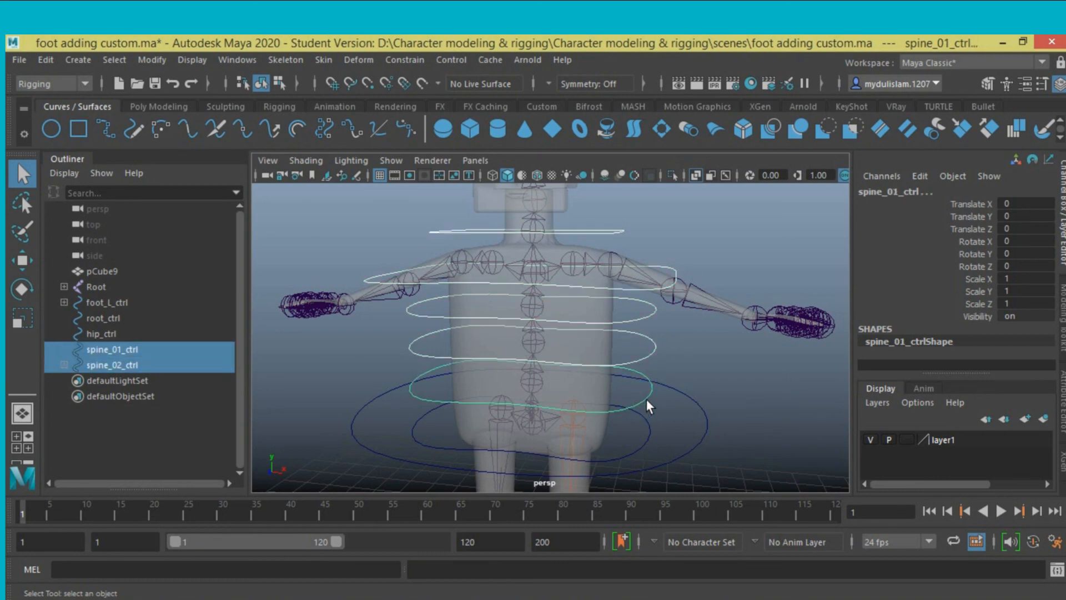
key(p)
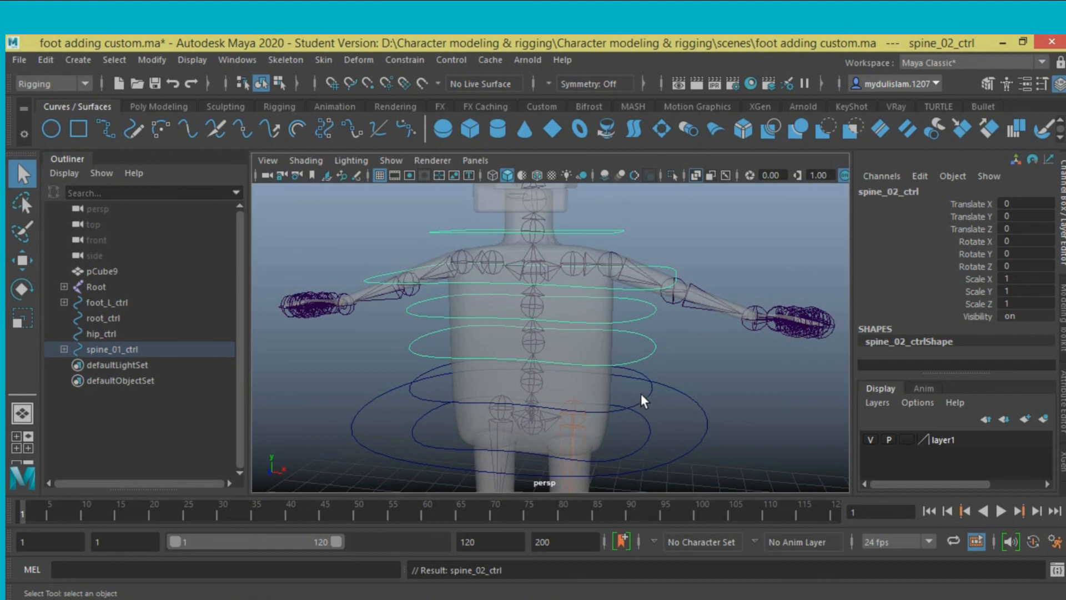
Step: Parent the spine_01_ctrl curve, with the spine controls above it, under root_ctrl
alt+drag(642, 400, 628, 361)
click(632, 359)
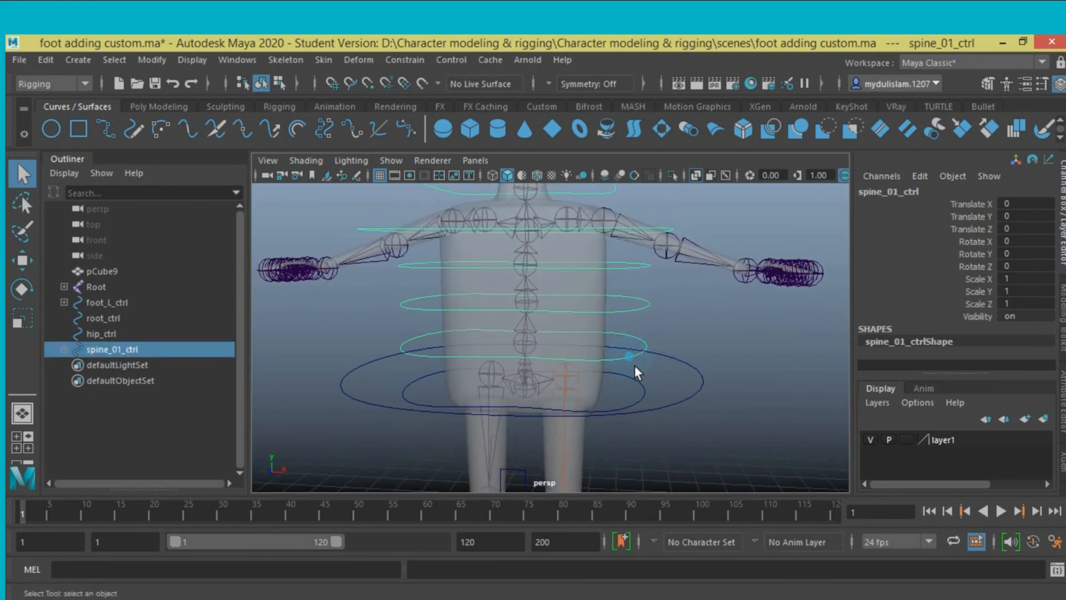
alt+drag(654, 414, 640, 376)
alt+middle_drag(640, 376, 636, 368)
alt+drag(636, 367, 634, 362)
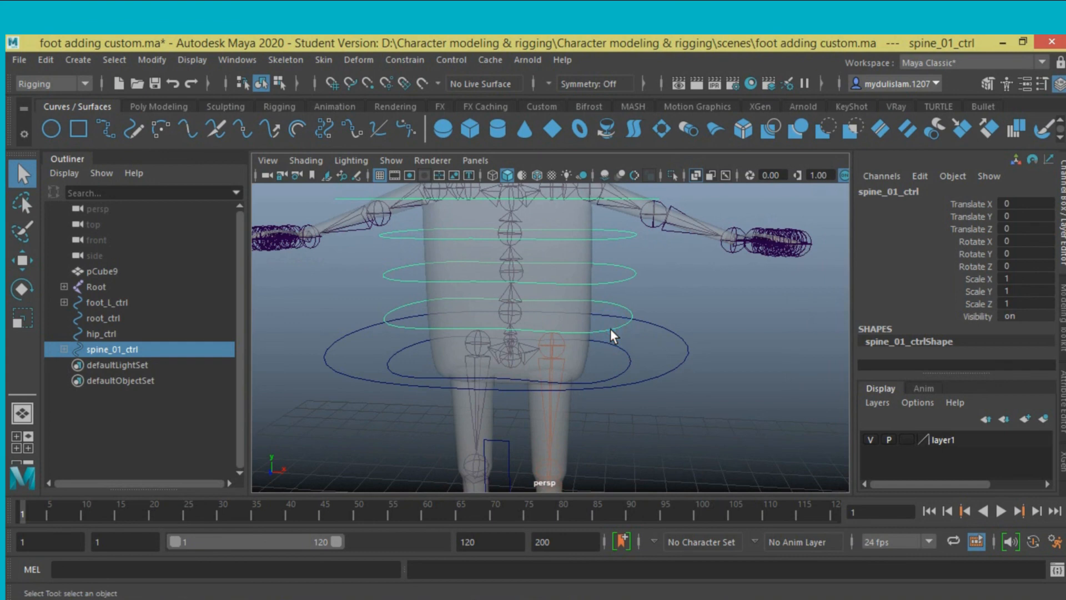
shift+click(666, 378)
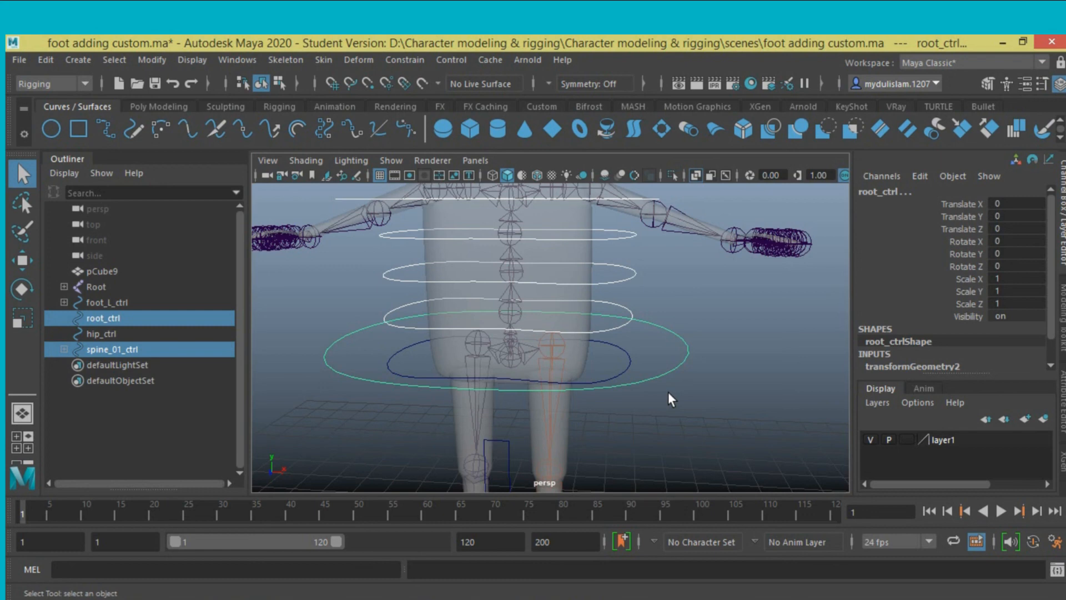
key(p)
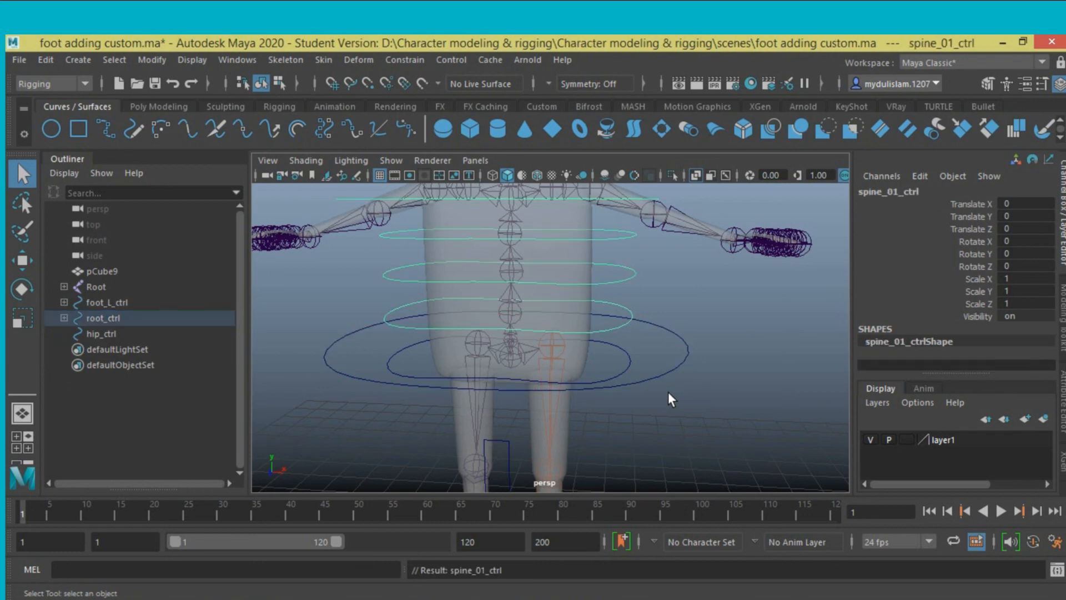
Step: Parent the hip_ctrl curve under root_ctrl and let the student-version file save continue
alt+middle_drag(662, 418, 653, 387)
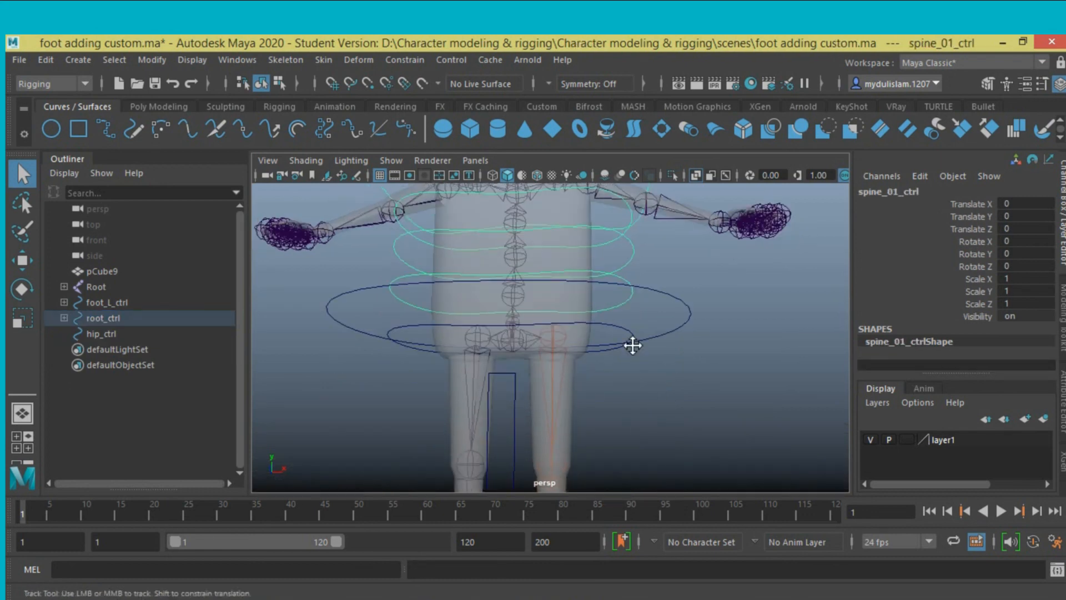
mouse_move(633, 345)
alt+mouse_down()
mouse_move(657, 392)
mouse_move(655, 369)
mouse_move(635, 360)
alt+mouse_up()
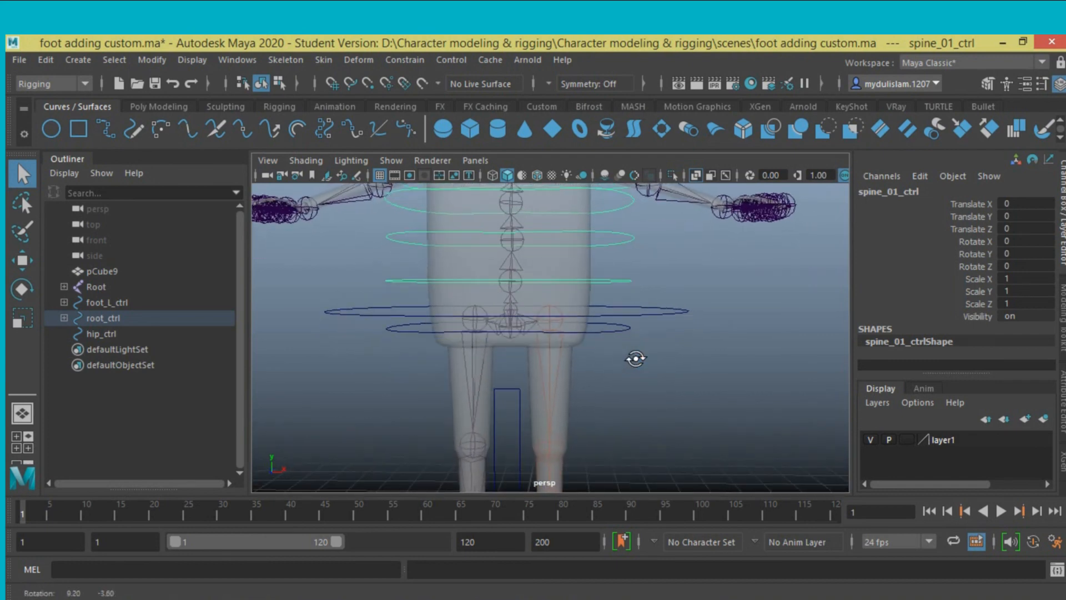
click(618, 329)
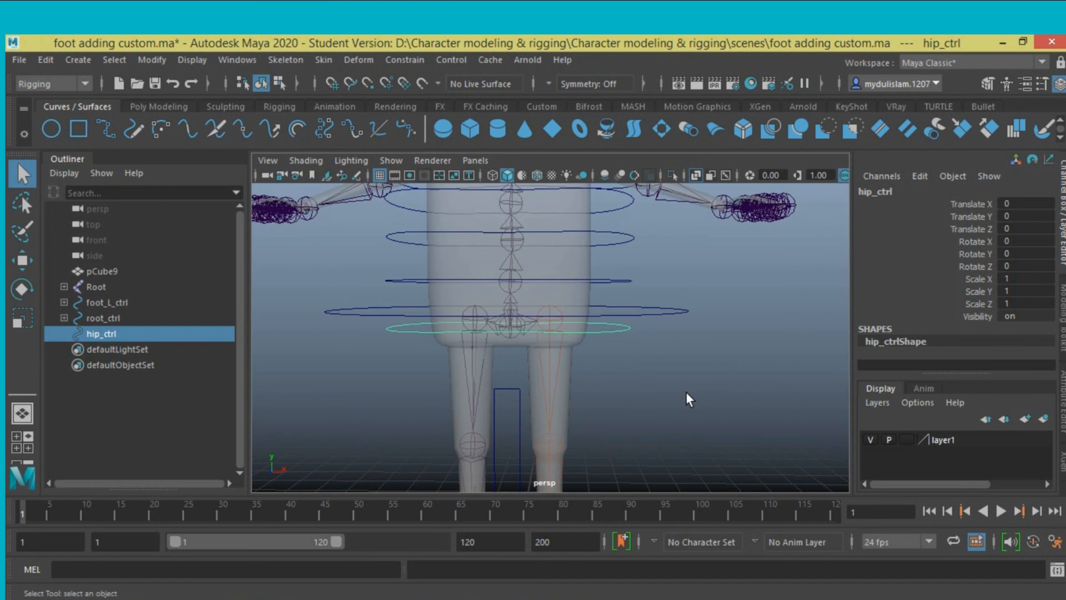
shift+click(662, 307)
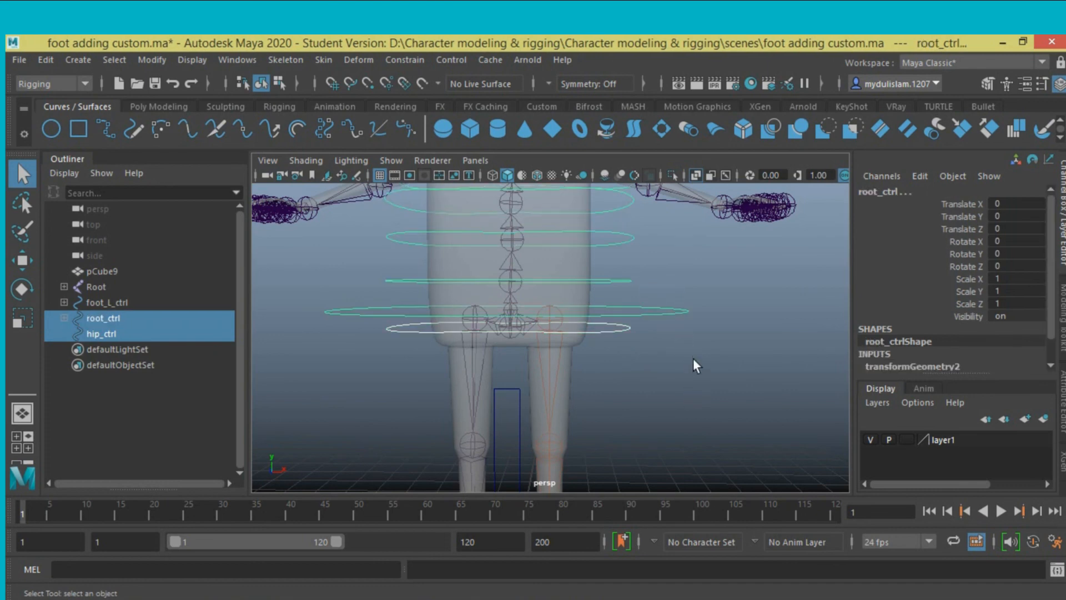
alt+drag(692, 362, 673, 374)
key(p)
scroll(662, 388, down, 3)
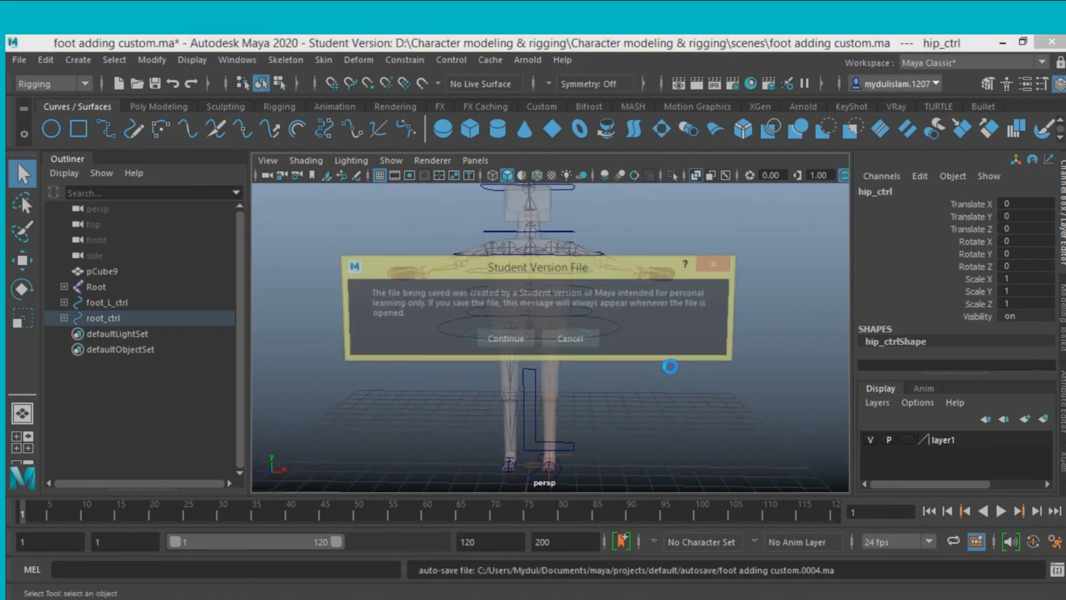
click(505, 340)
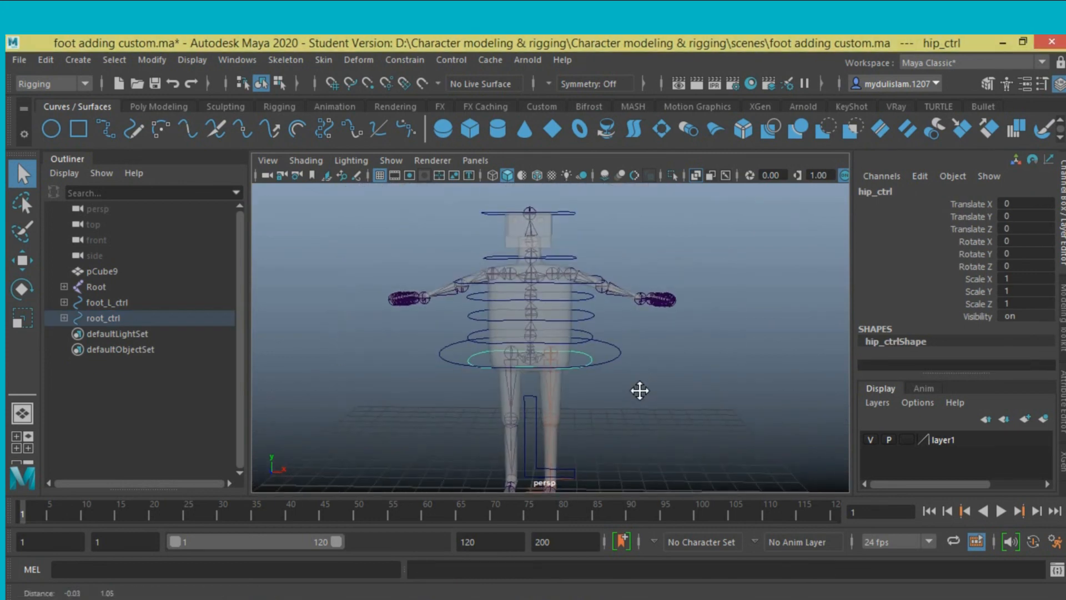
Step: Freeze the transformations of the root, hip, spine_01 and spine_02 control curves together
drag(628, 398, 580, 311)
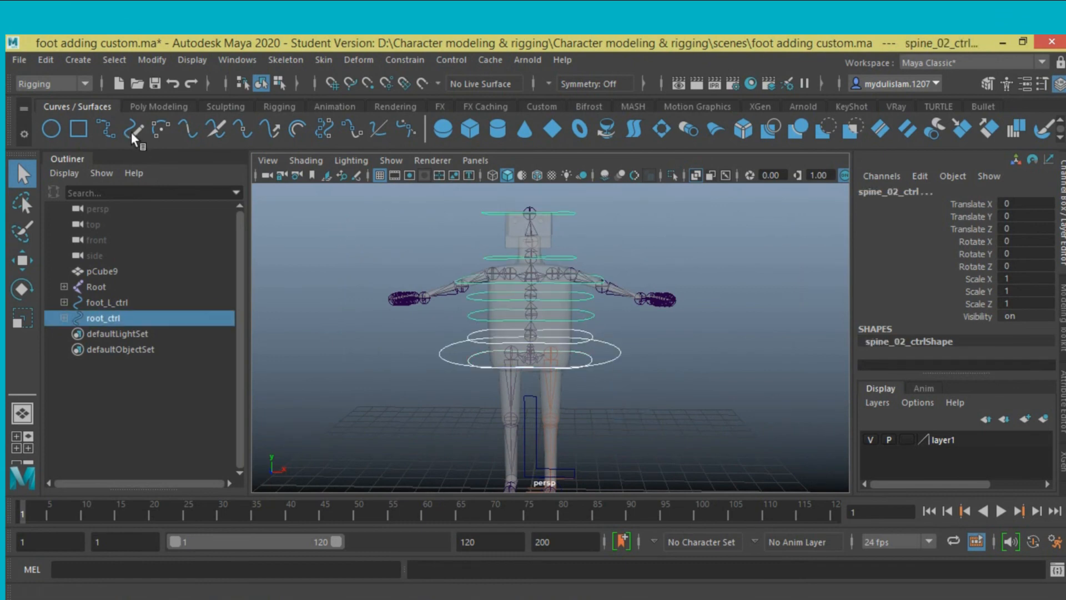
click(145, 55)
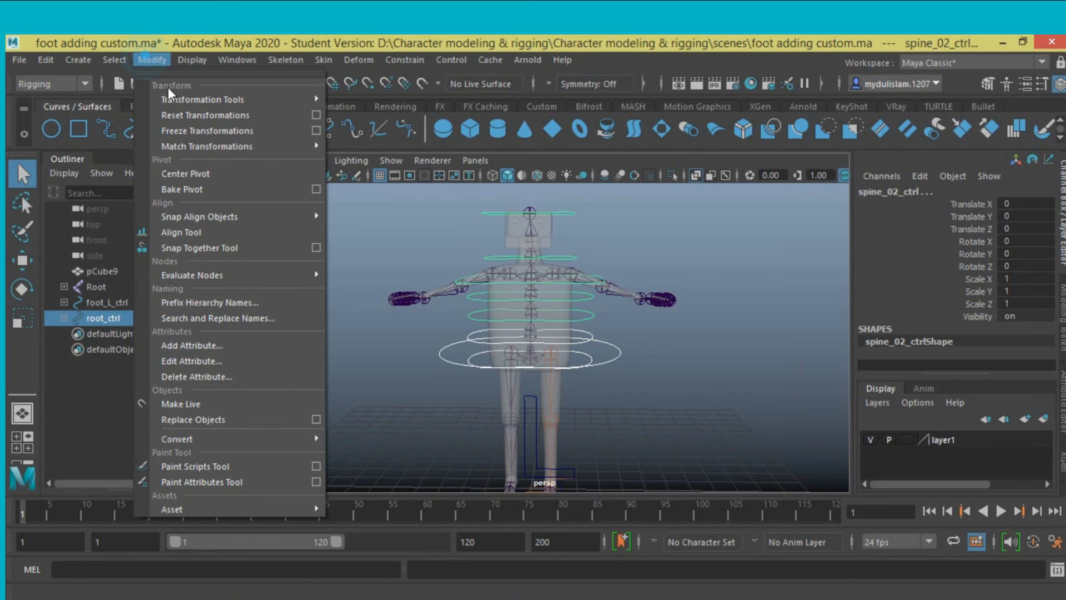
click(190, 130)
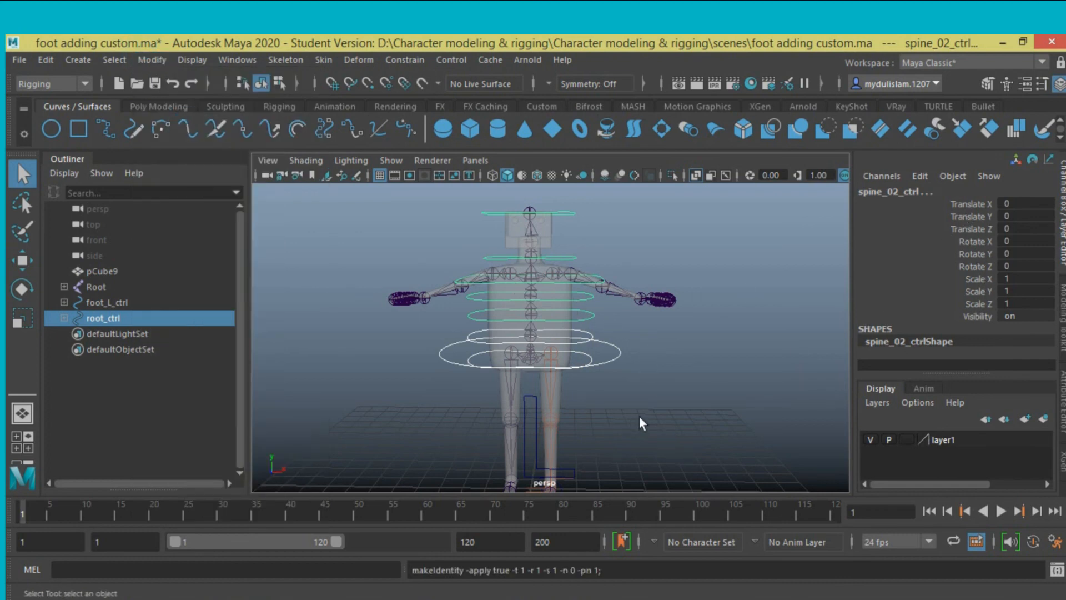
alt+drag(639, 415, 667, 383)
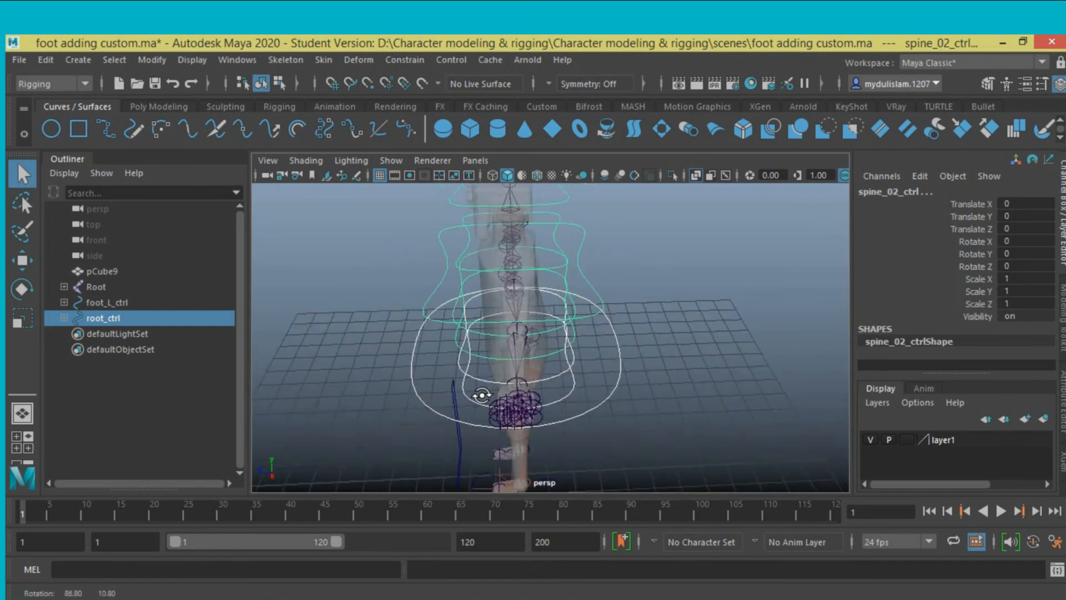